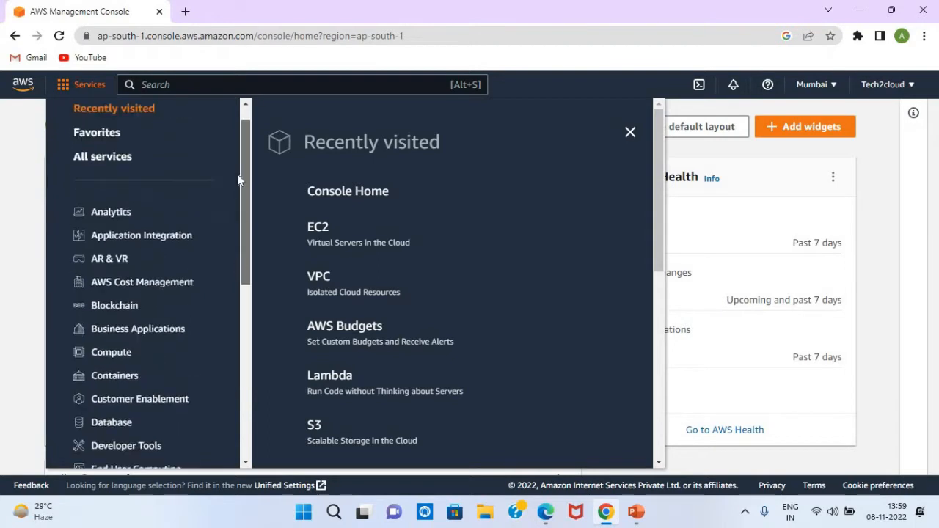
- Find the VPC service in the AWS console and open its list of your VPCs
{"action": "left_click", "coordinate": [189, 84]}
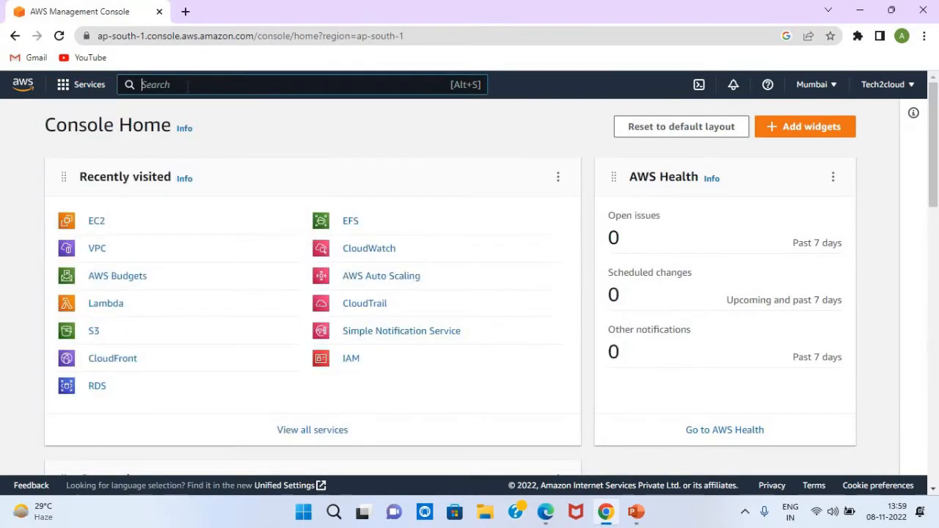
{"action": "type", "text": "vpc"}
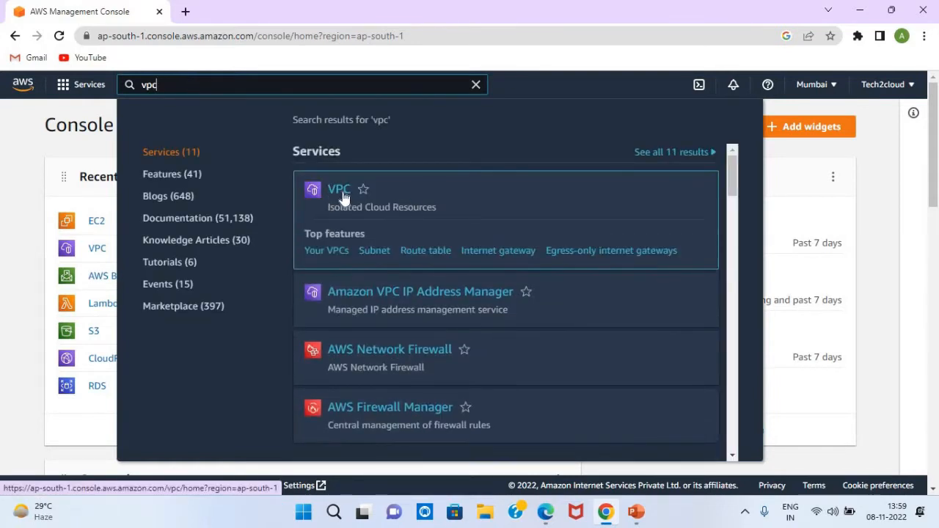
{"action": "left_click", "coordinate": [340, 191]}
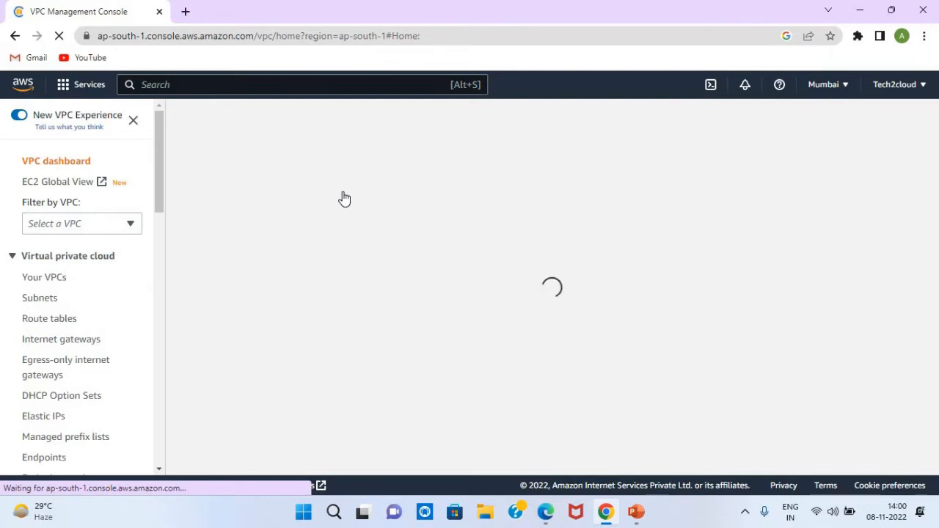
{"action": "left_click", "coordinate": [46, 280]}
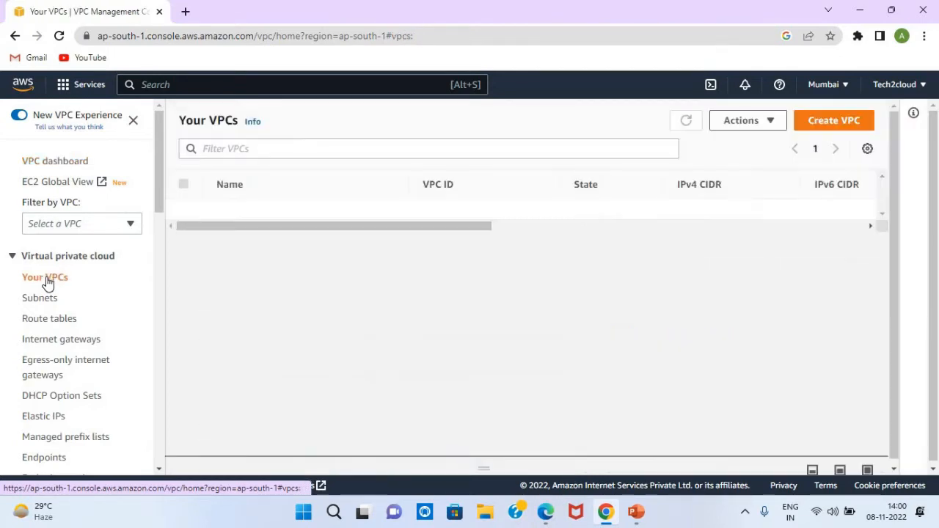
- Create a VPC-only resource named natgateway with the manual IPv4 CIDR 10.0.0.0/16
{"action": "left_click", "coordinate": [834, 121]}
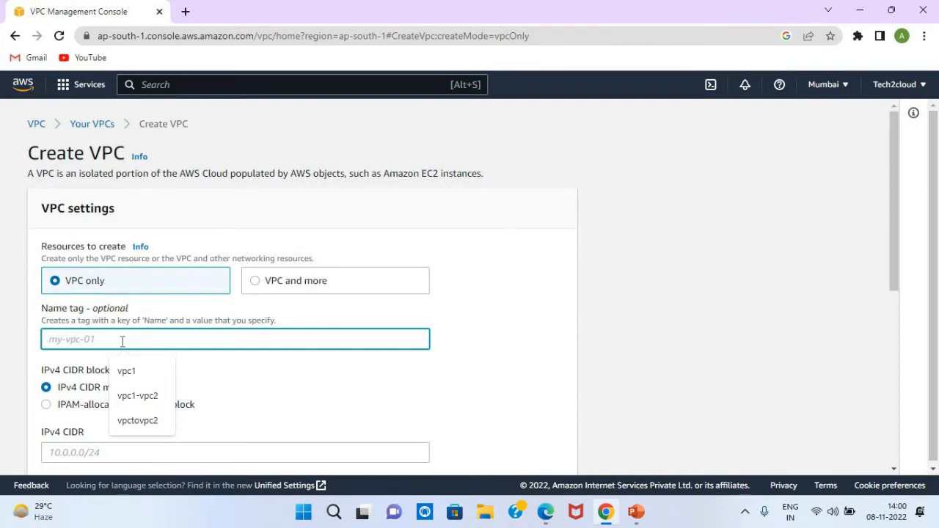
{"action": "type", "text": "nat"}
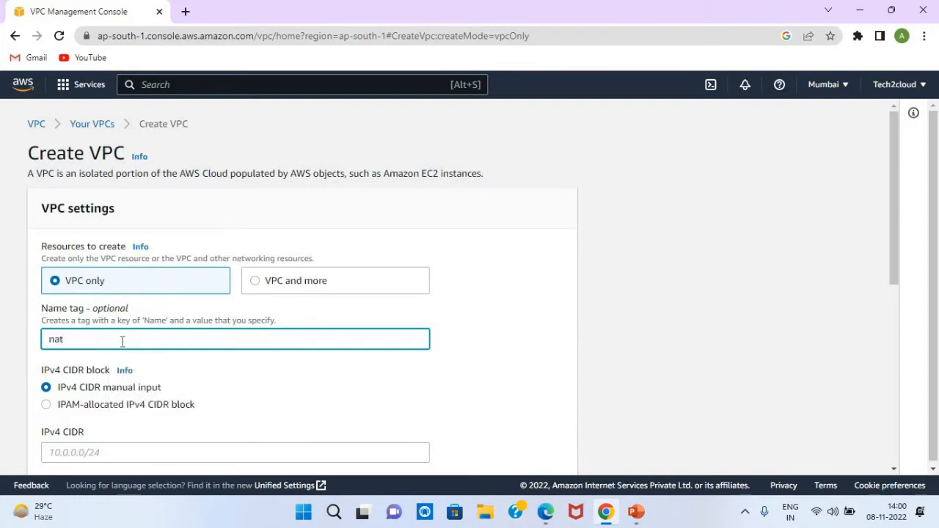
{"action": "type", "text": "gate"}
{"action": "scroll", "coordinate": [260, 178], "scroll_direction": "down", "scroll_amount": 3}
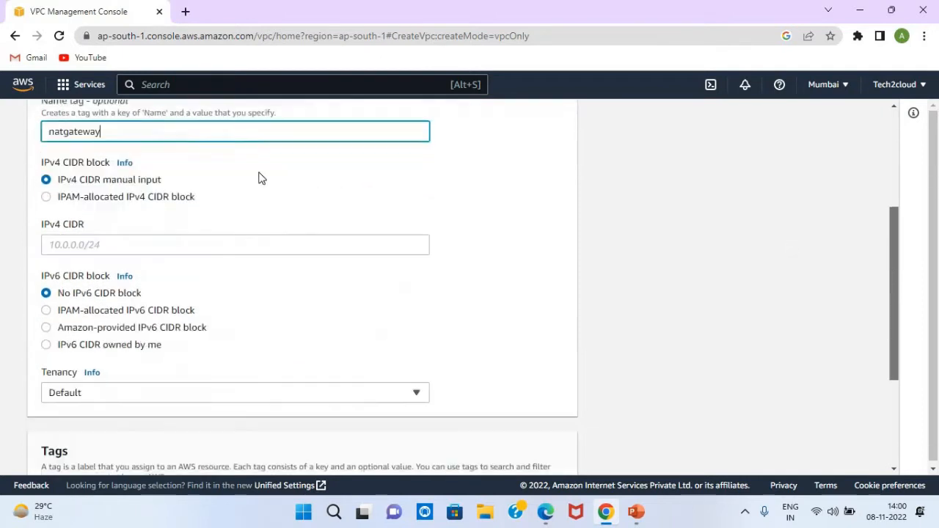
{"action": "left_click", "coordinate": [199, 234]}
{"action": "type", "text": "10"}
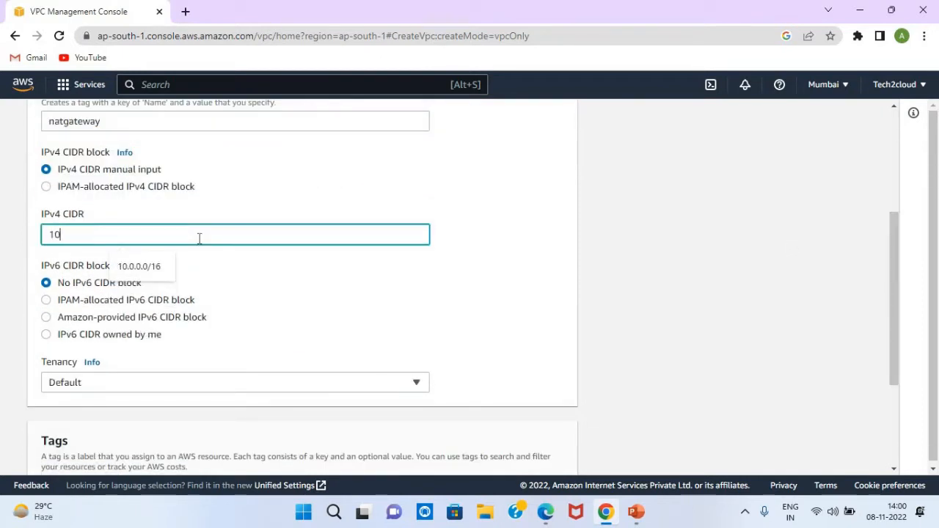
{"action": "type", "text": ".0.0.0/16"}
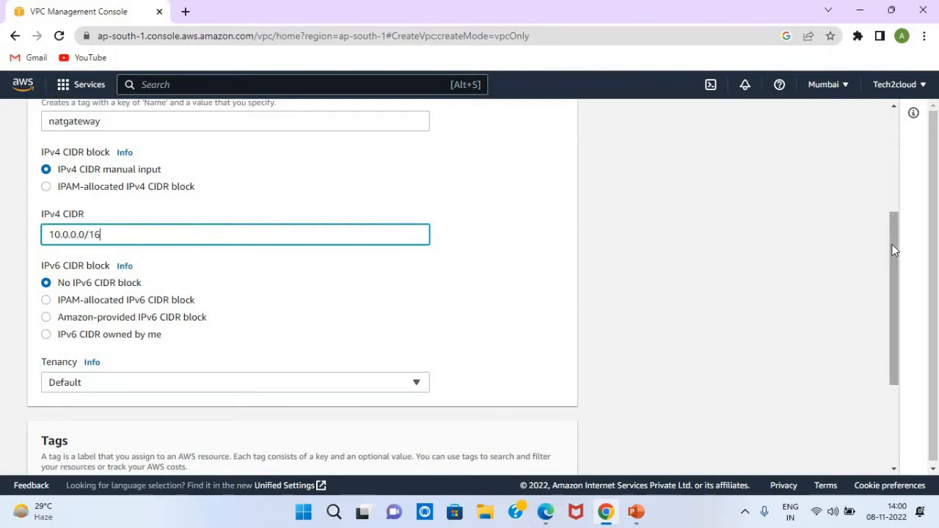
{"action": "scroll", "coordinate": [892, 334], "scroll_direction": "down", "scroll_amount": 3}
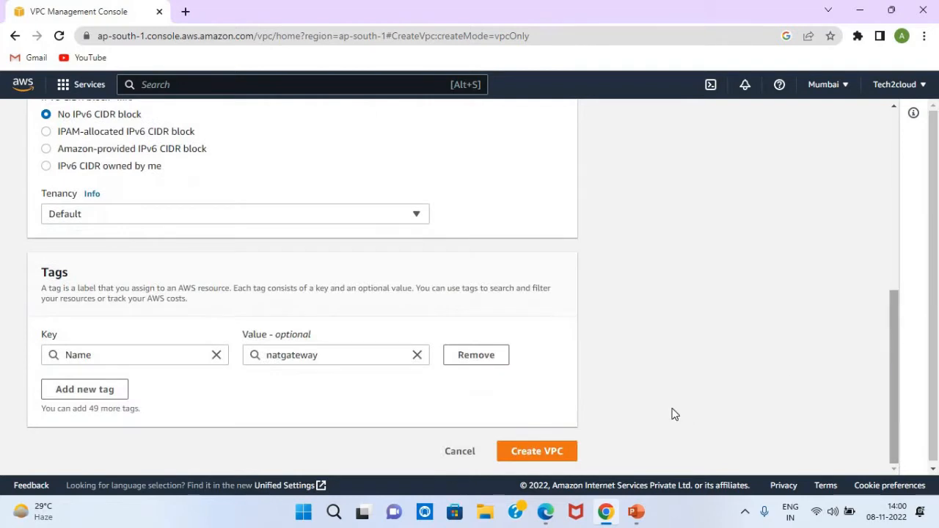
{"action": "left_click", "coordinate": [545, 452]}
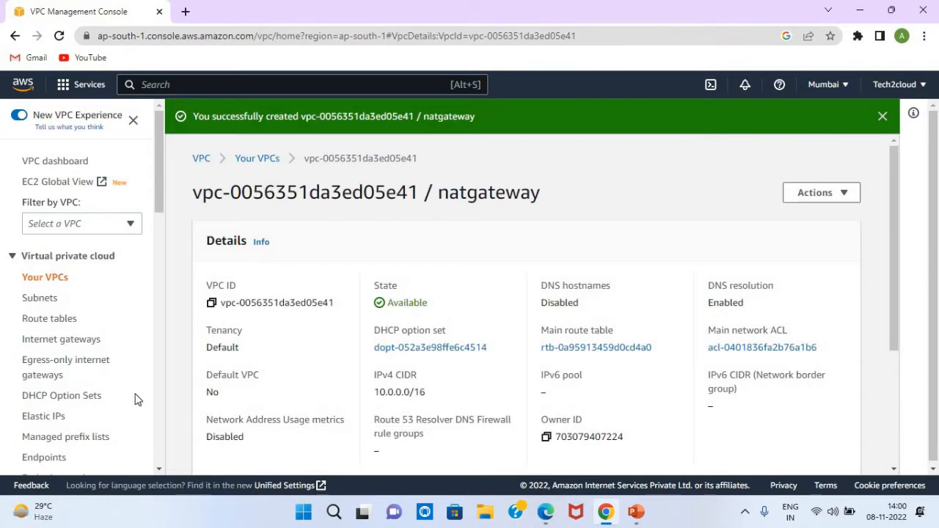
- Start creating a subnet and choose the natgateway VPC for it
{"action": "left_click", "coordinate": [41, 304]}
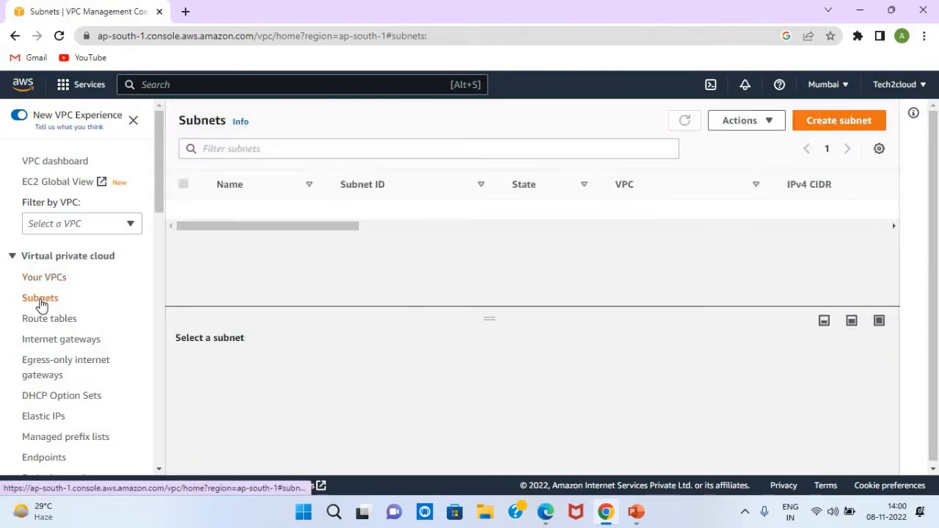
{"action": "left_click", "coordinate": [816, 120]}
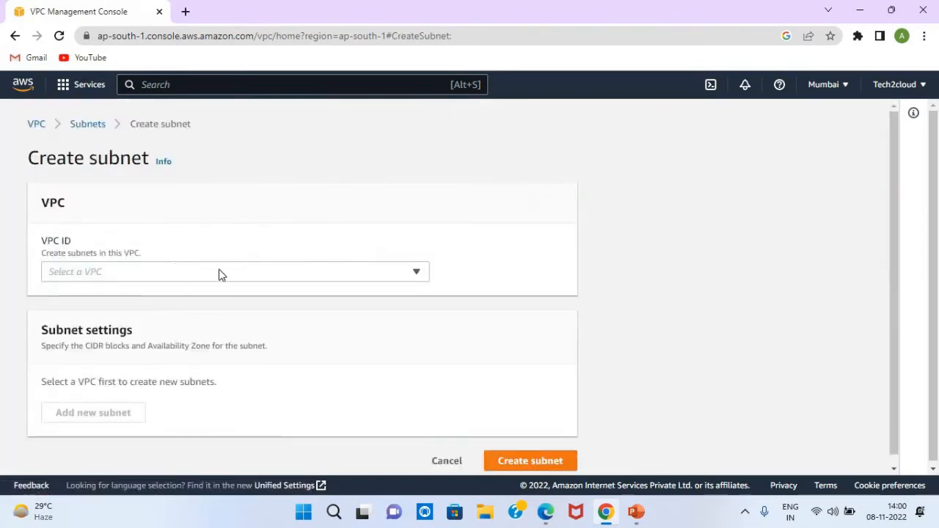
{"action": "left_click", "coordinate": [221, 273]}
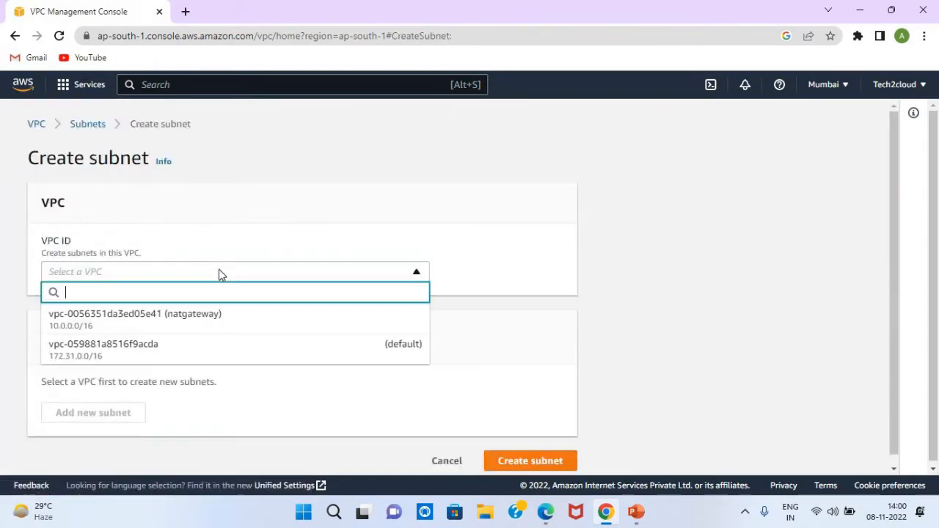
{"action": "left_click", "coordinate": [175, 316]}
- Name the subnet publicsubnet and place it in the availability zone Asia Pacific (Mumbai) / ap-south-1a
{"action": "left_click_drag", "start_coordinate": [893, 156], "coordinate": [890, 256]}
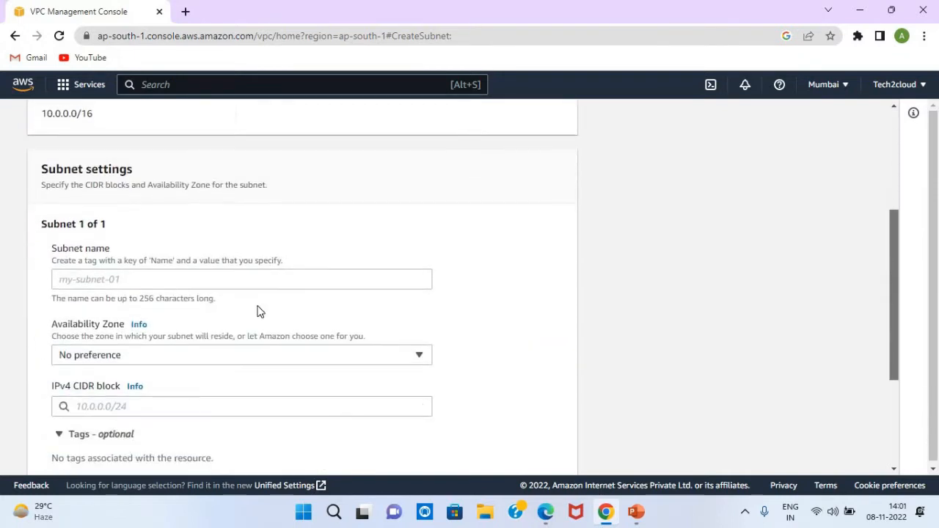
{"action": "left_click", "coordinate": [199, 278]}
{"action": "type", "text": "pu"}
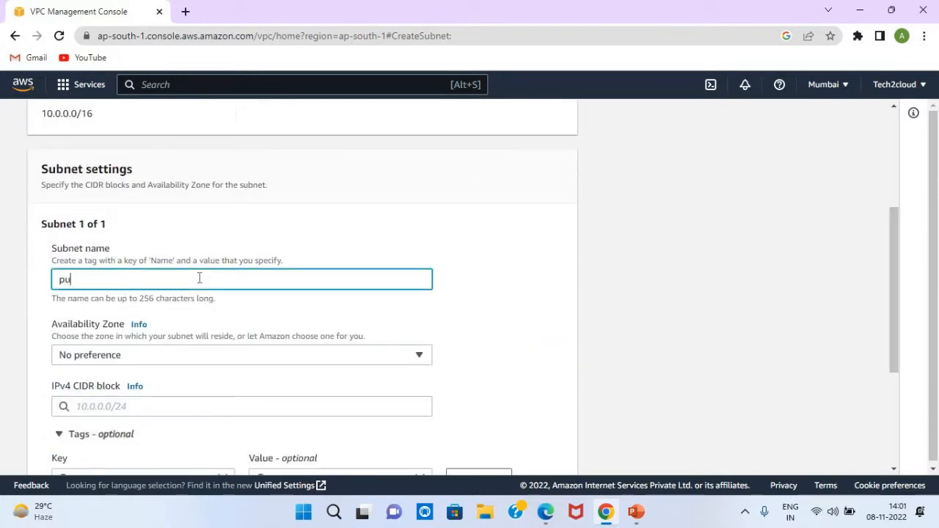
{"action": "type", "text": "blicsubnet1"}
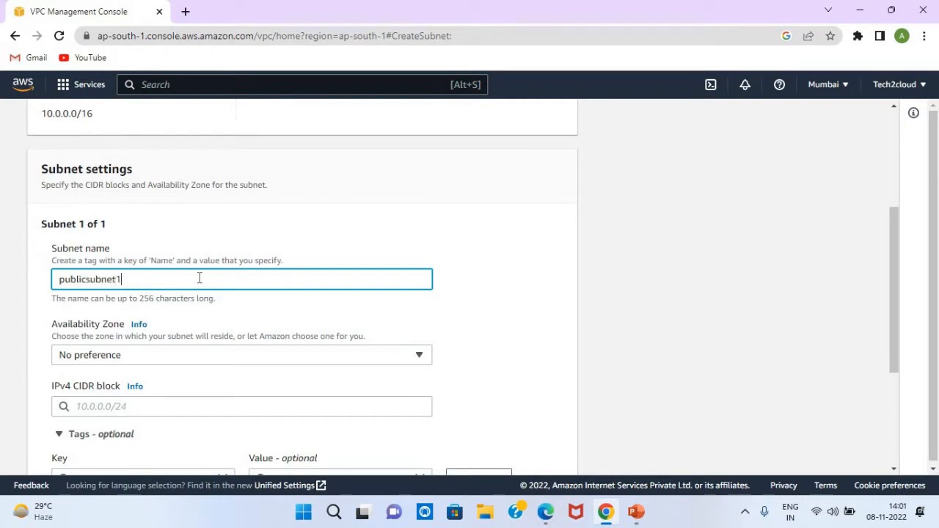
{"action": "key", "text": "BackSpace"}
{"action": "left_click", "coordinate": [139, 367]}
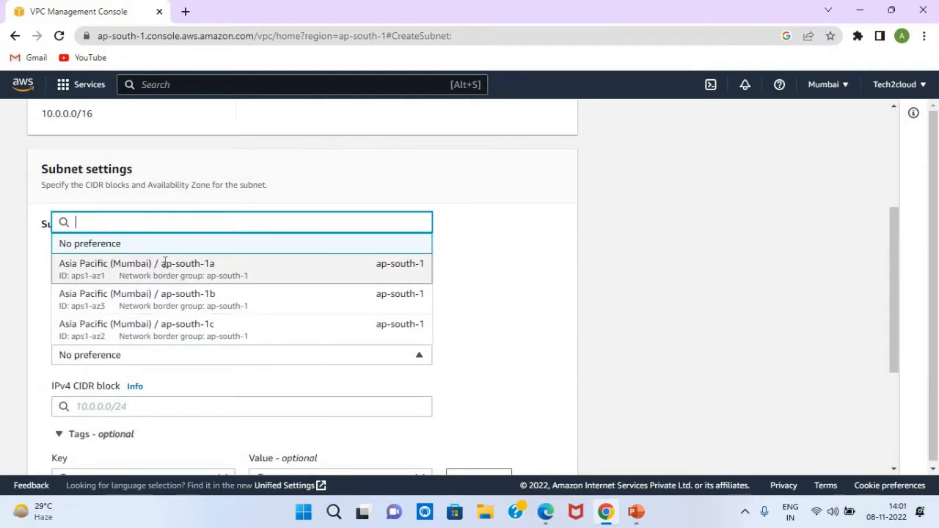
{"action": "left_click", "coordinate": [168, 265]}
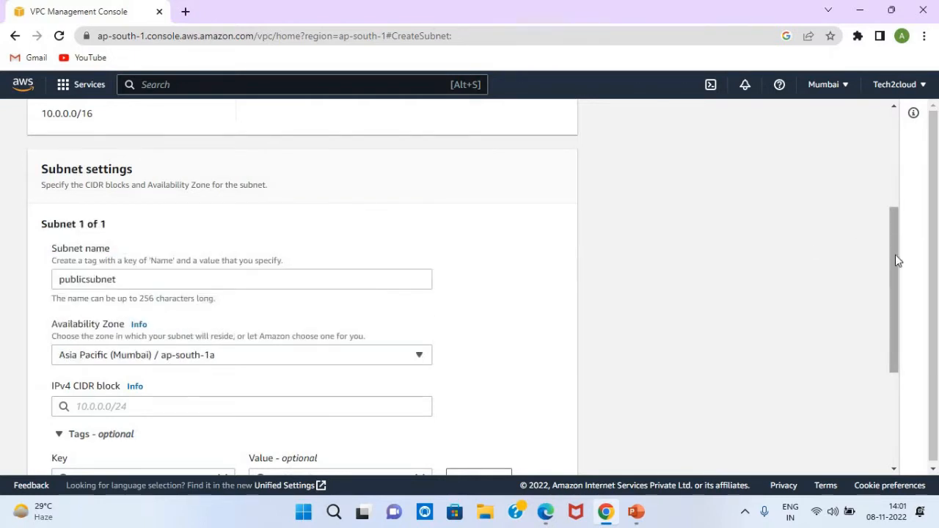
- Set the public subnet's IPv4 CIDR block to 10.0.0.0/24 and create the subnet
{"action": "scroll", "coordinate": [893, 247], "scroll_direction": "down", "scroll_amount": 2}
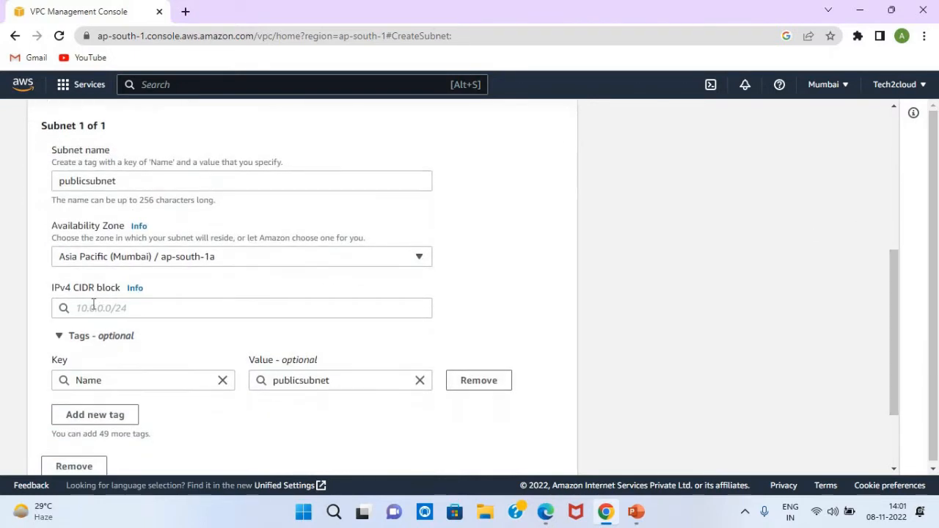
{"action": "left_click", "coordinate": [93, 304]}
{"action": "type", "text": "10.0.0"}
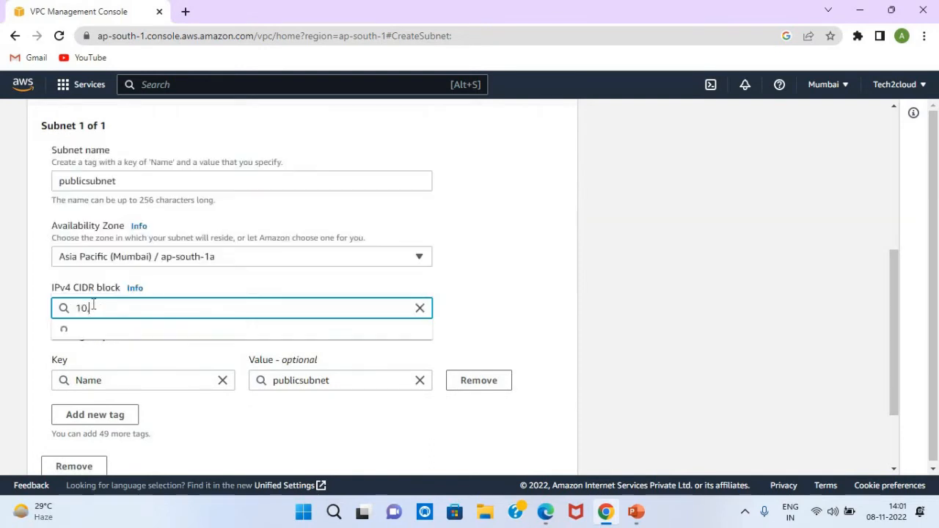
{"action": "type", "text": ".0"}
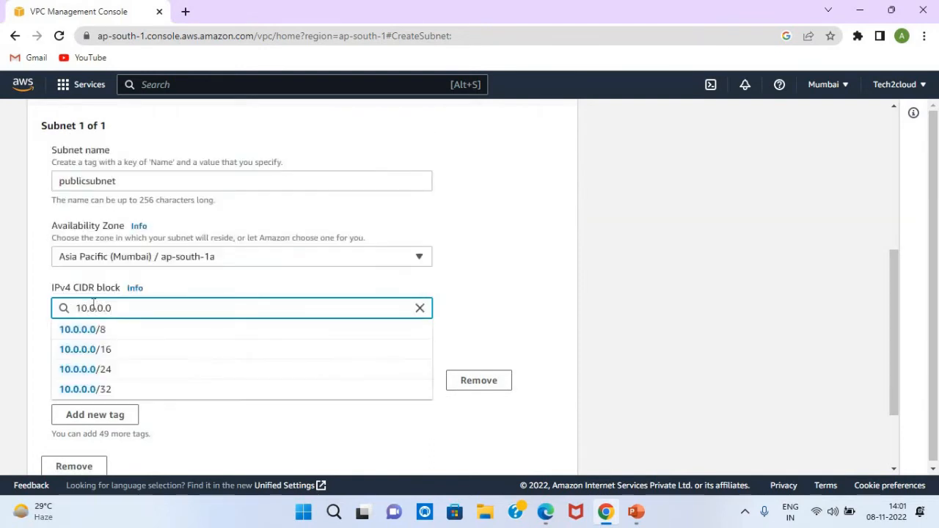
{"action": "type", "text": "/"}
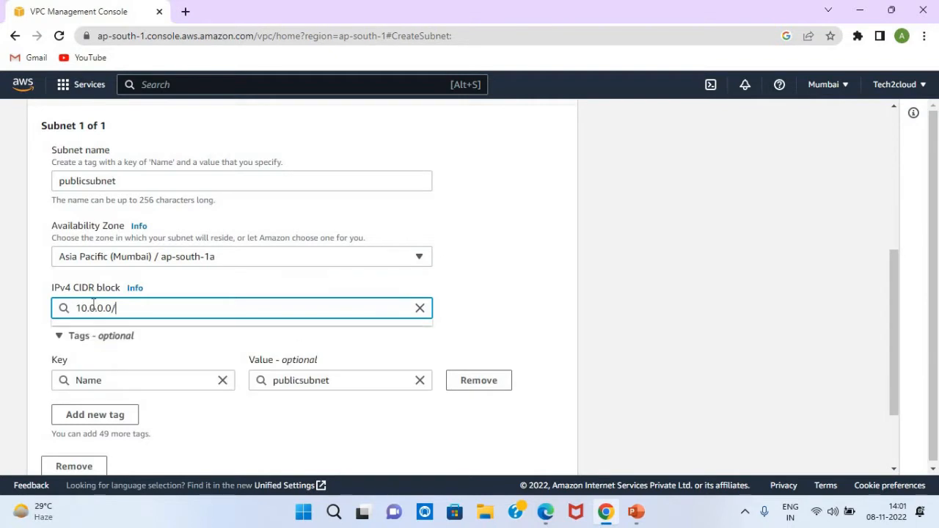
{"action": "type", "text": "24"}
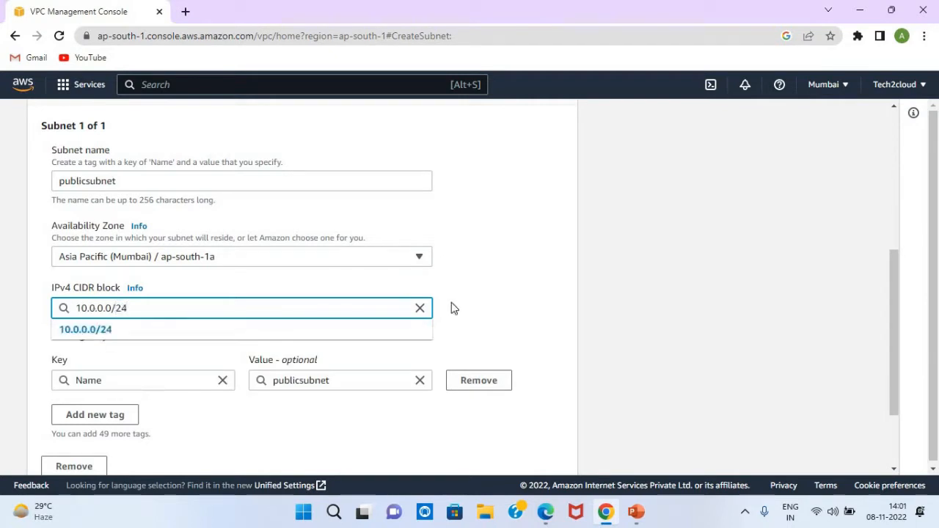
{"action": "left_click_drag", "start_coordinate": [894, 269], "coordinate": [885, 347]}
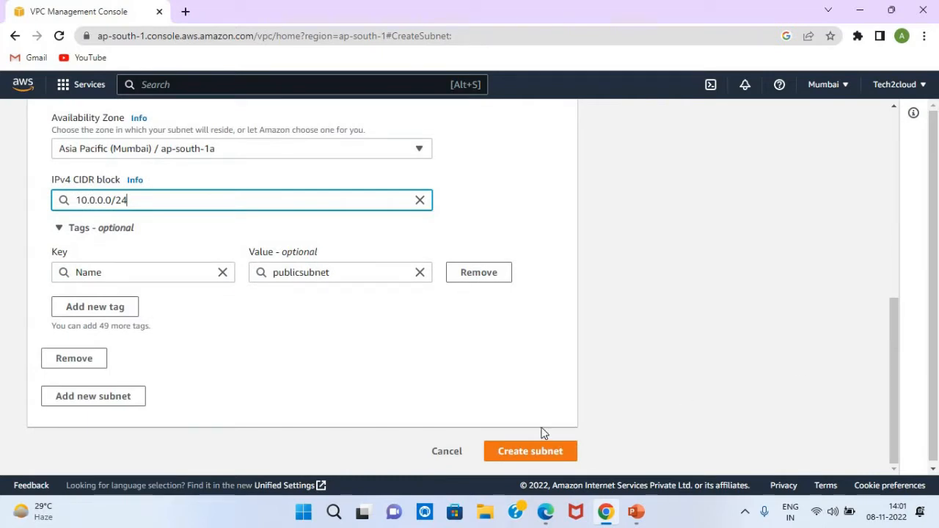
{"action": "left_click", "coordinate": [522, 451]}
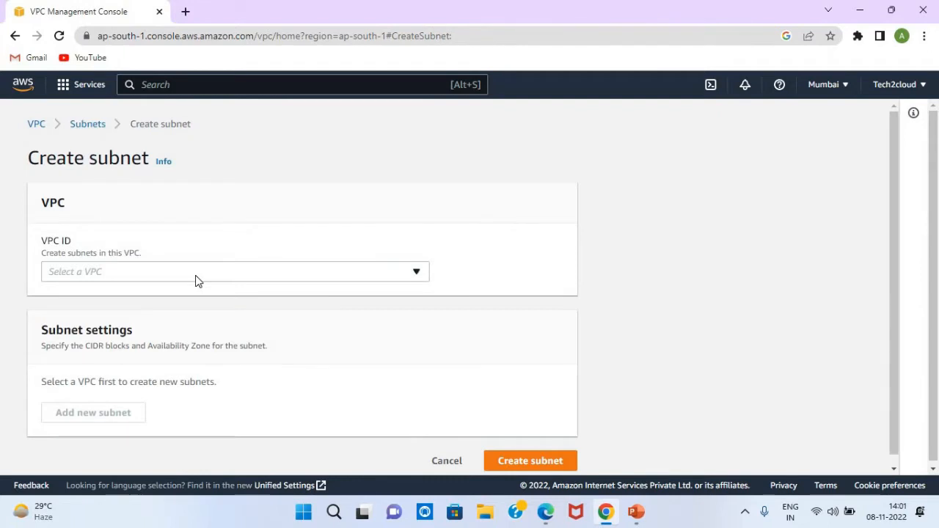
- Set up a second subnet in the natgateway VPC, named privatesubnet, in availability zone ap-south-1a
{"action": "left_click", "coordinate": [195, 275]}
{"action": "left_click", "coordinate": [170, 315]}
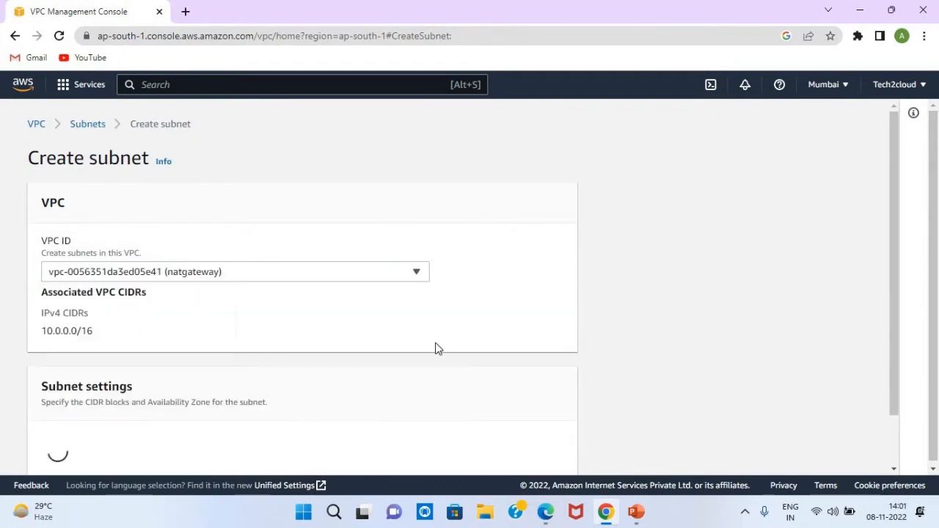
{"action": "left_click_drag", "start_coordinate": [890, 169], "coordinate": [877, 289]}
{"action": "left_click", "coordinate": [268, 304]}
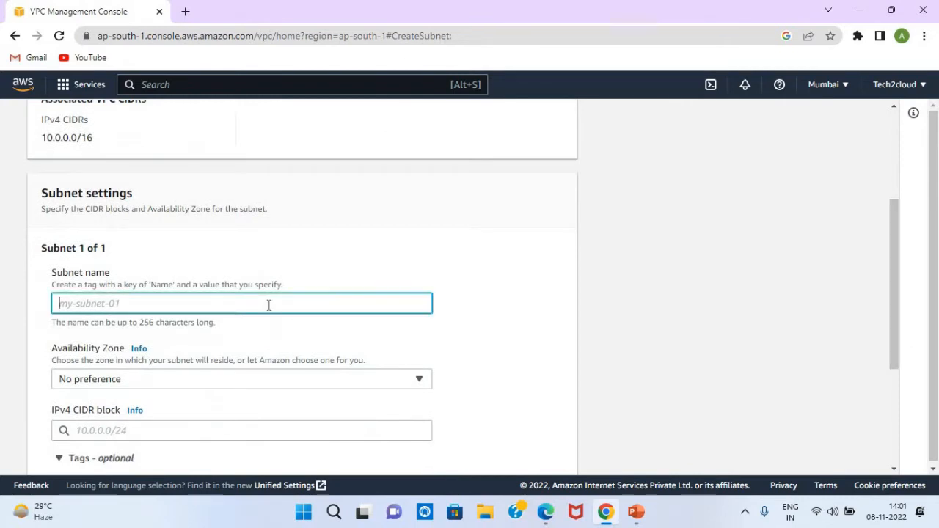
{"action": "type", "text": "privatesubnet"}
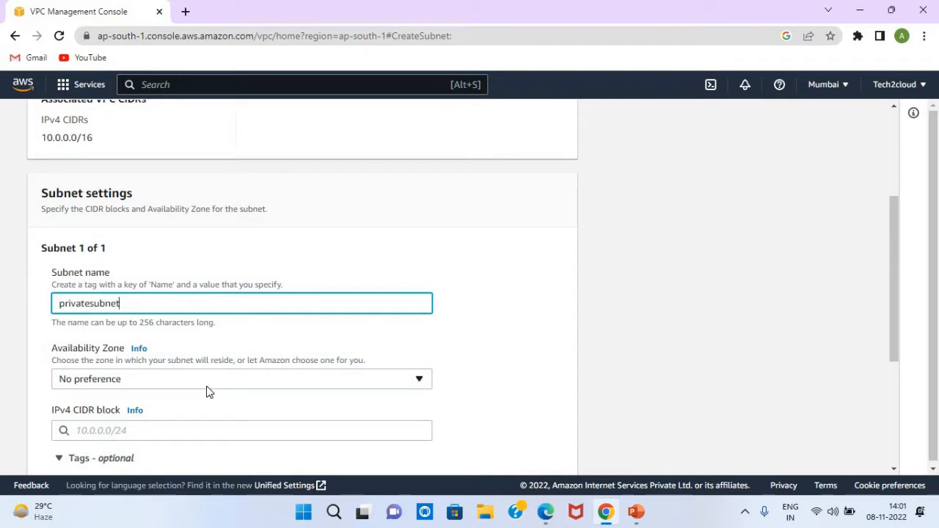
{"action": "left_click", "coordinate": [208, 385]}
{"action": "left_click", "coordinate": [210, 291]}
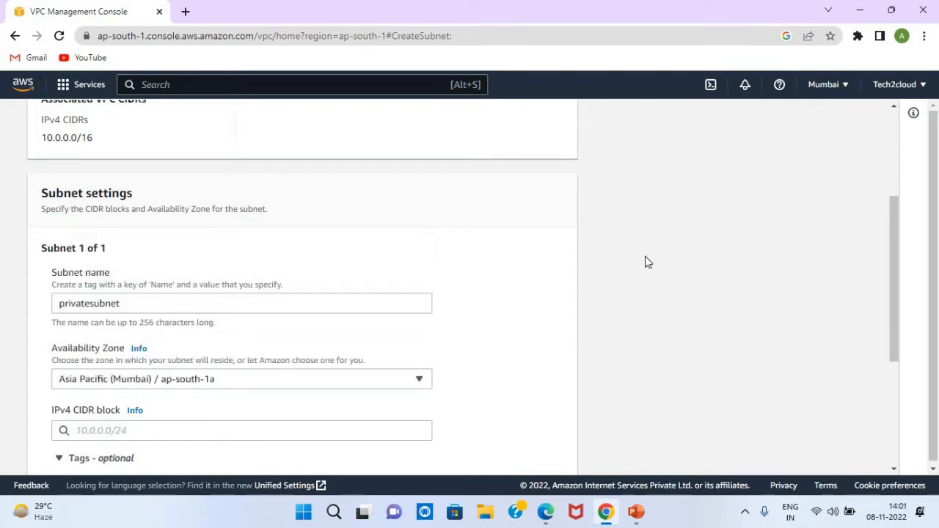
- Set the private subnet's IPv4 CIDR block to 10.0.1.0/24 and create the subnet
{"action": "left_click_drag", "start_coordinate": [893, 203], "coordinate": [893, 242]}
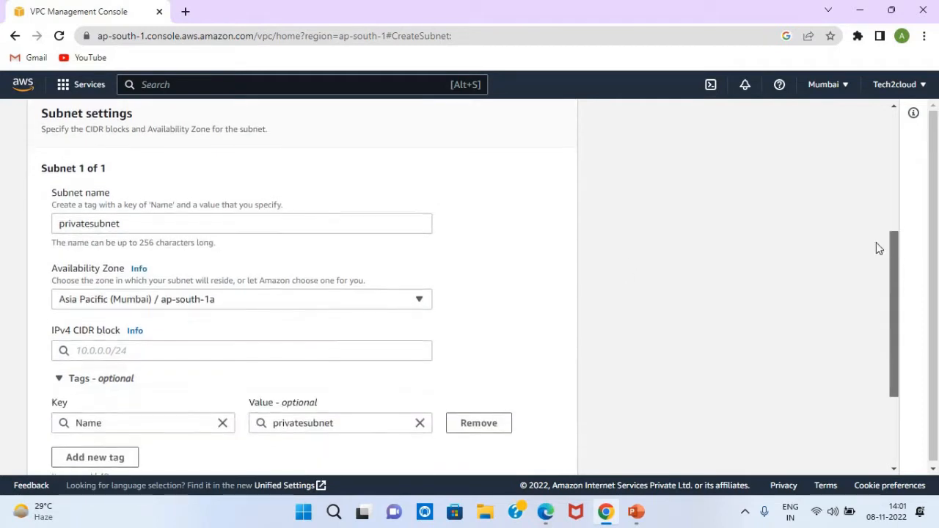
{"action": "left_click", "coordinate": [155, 352]}
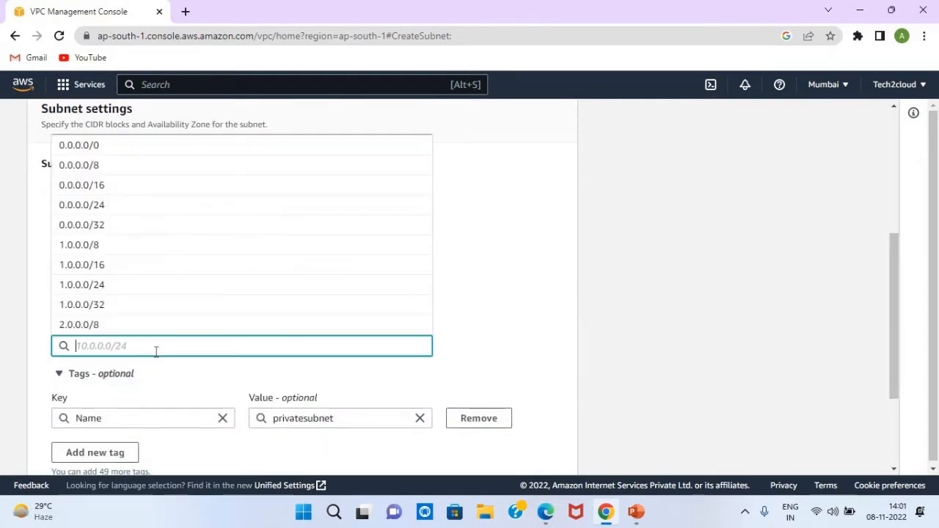
{"action": "type", "text": "10"}
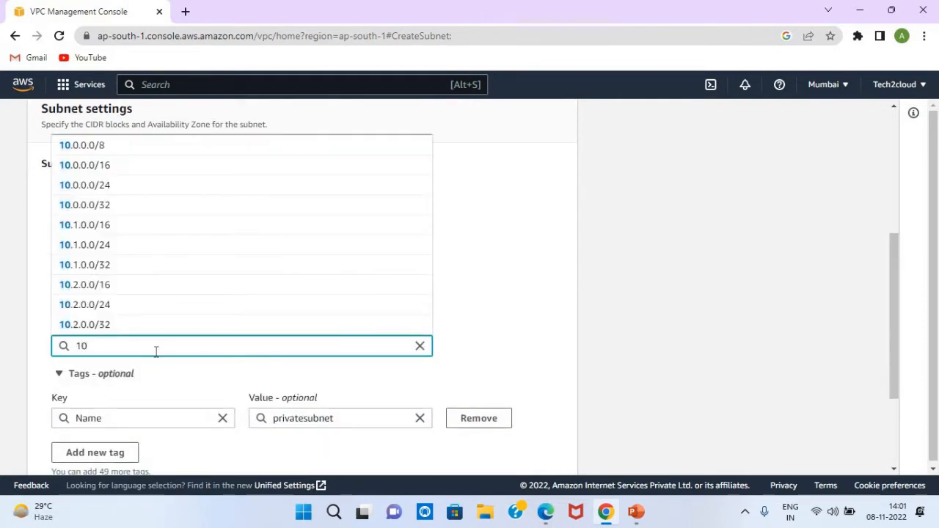
{"action": "type", "text": ".0.0"}
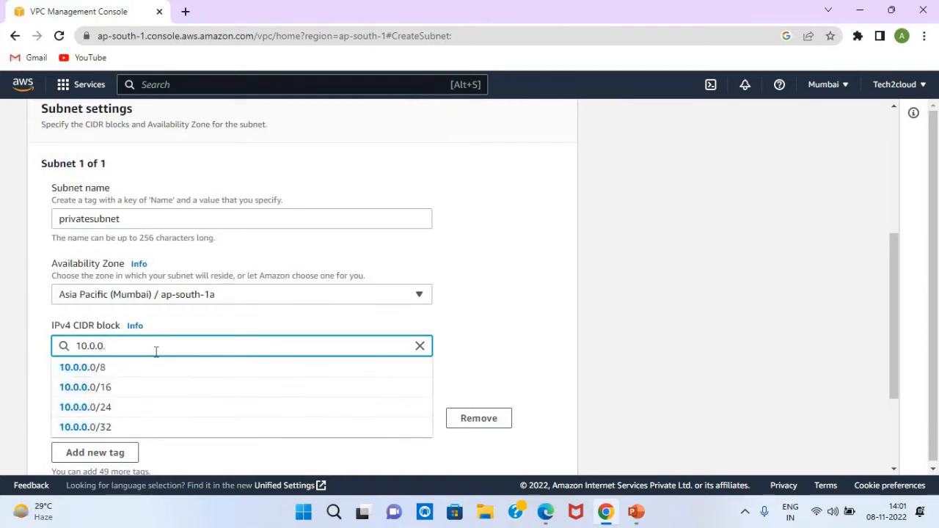
{"action": "key", "text": "BackSpace"}
{"action": "type", "text": "1.0/"}
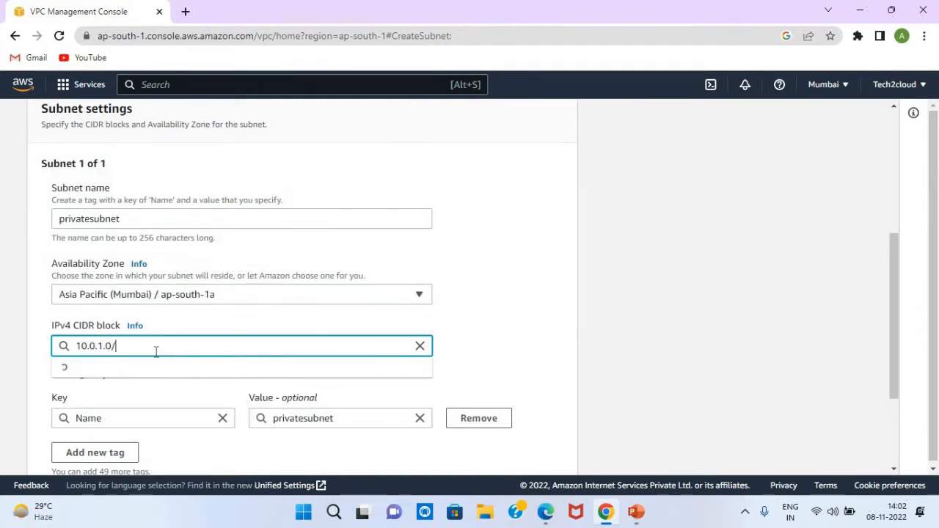
{"action": "type", "text": "24"}
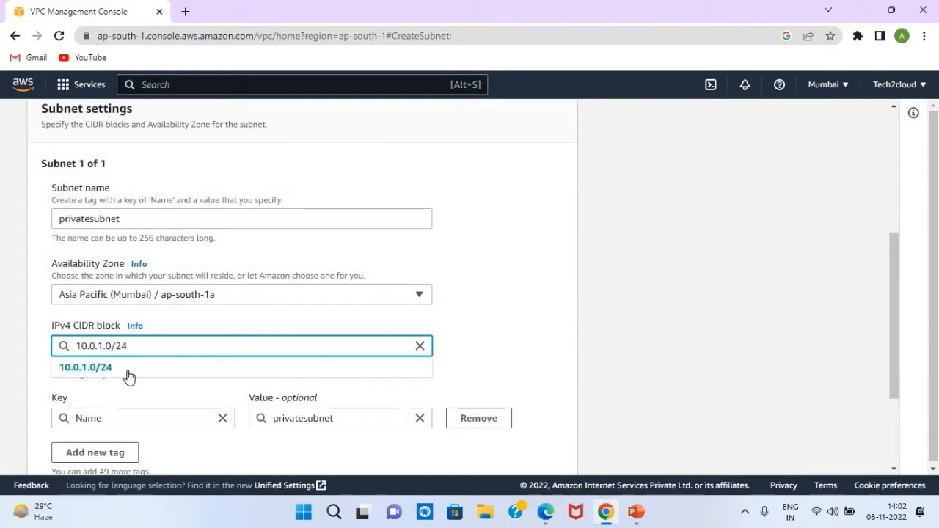
{"action": "left_click", "coordinate": [107, 375]}
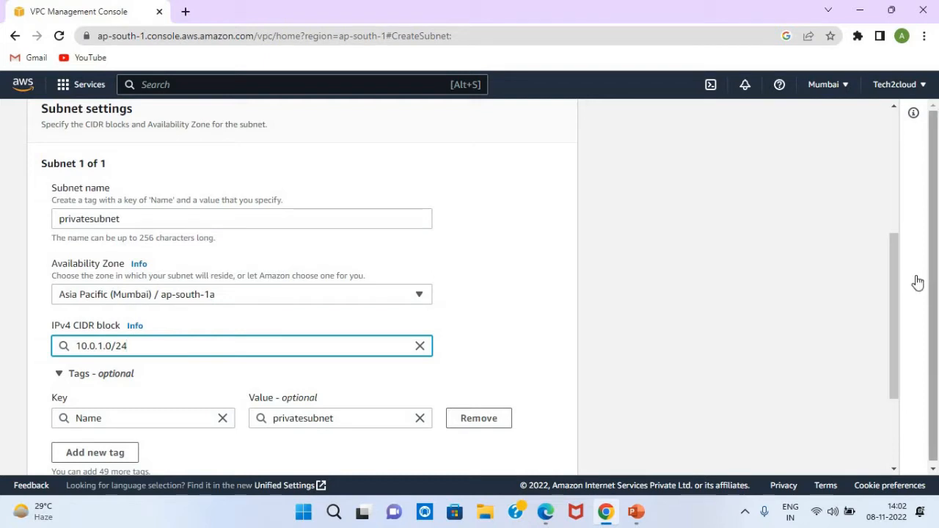
{"action": "scroll", "coordinate": [886, 289], "scroll_direction": "down", "scroll_amount": 1}
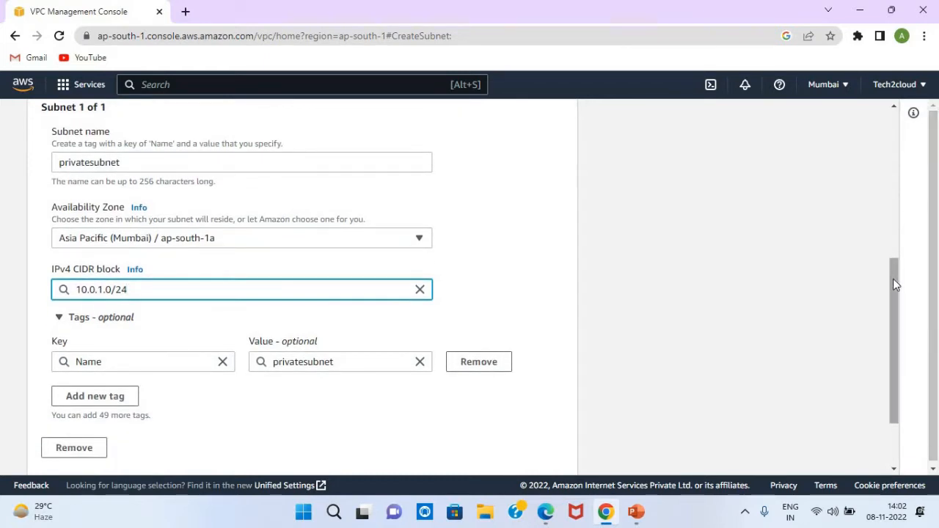
{"action": "left_click_drag", "start_coordinate": [893, 300], "coordinate": [706, 379]}
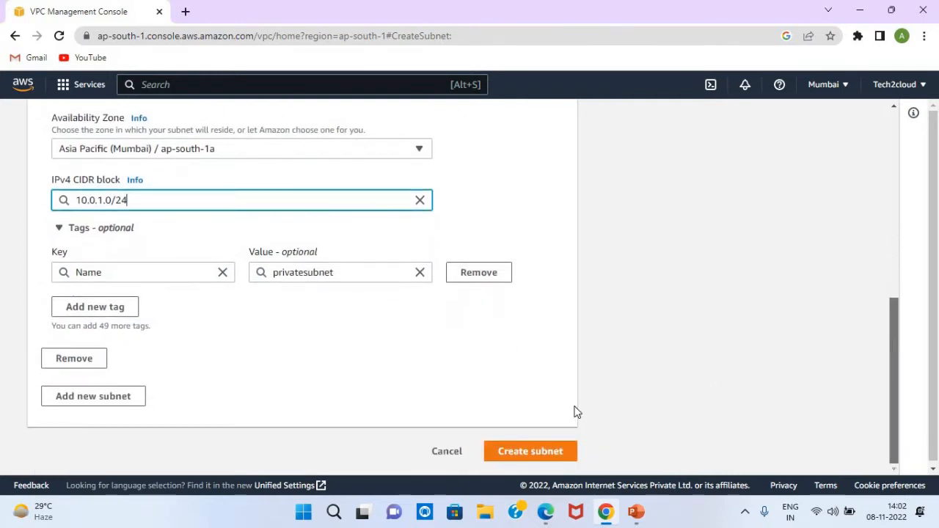
{"action": "left_click", "coordinate": [508, 456]}
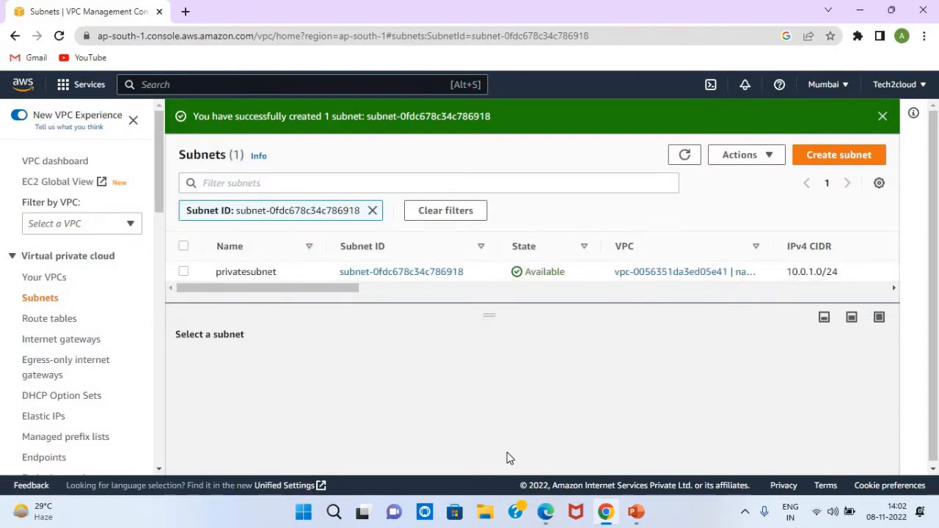
- Create an internet gateway with the name tag igw1
{"action": "left_click", "coordinate": [64, 342]}
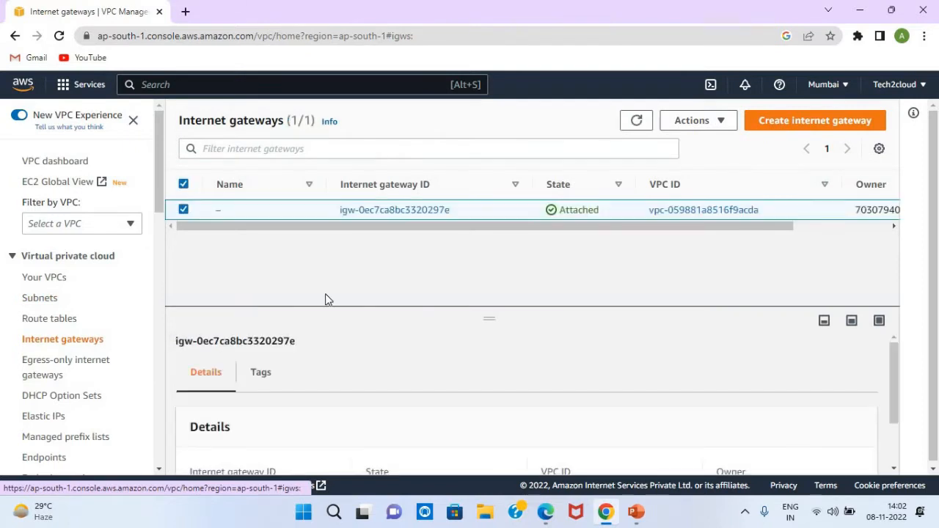
{"action": "left_click", "coordinate": [790, 125]}
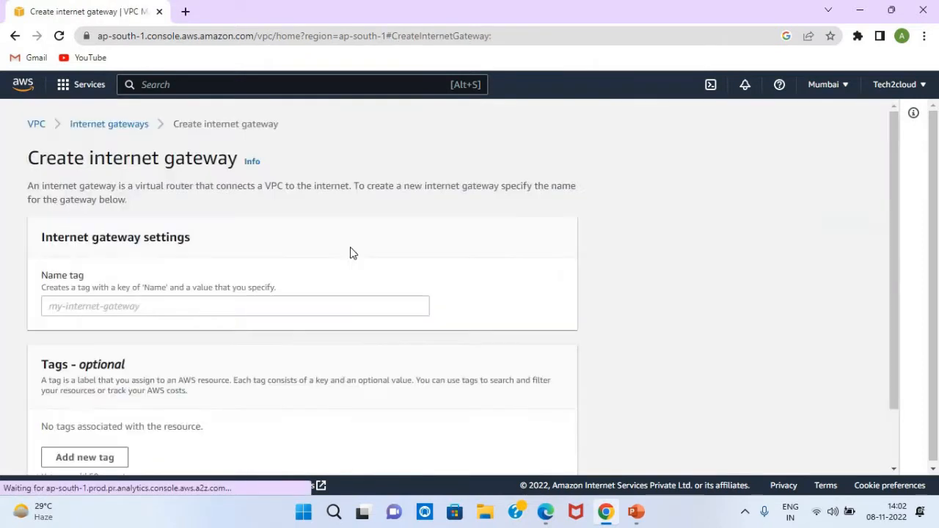
{"action": "left_click", "coordinate": [216, 308]}
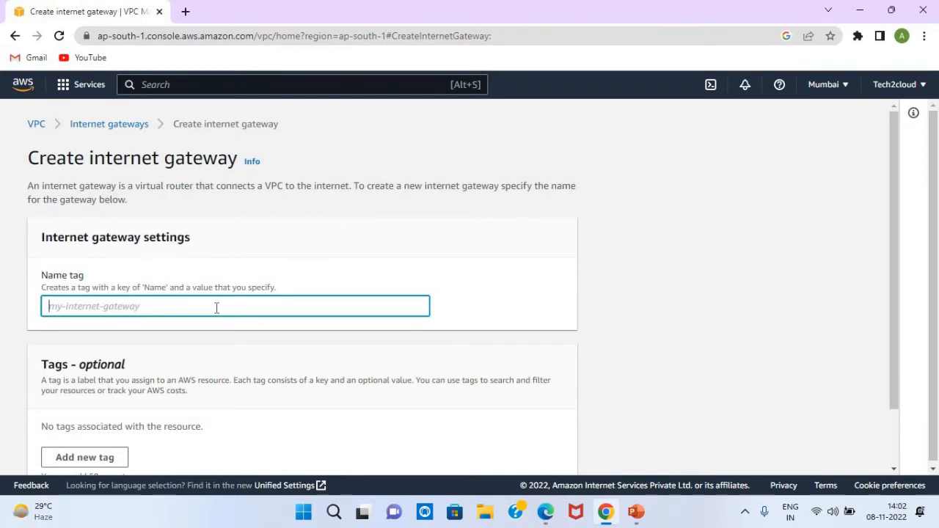
{"action": "type", "text": "igw1"}
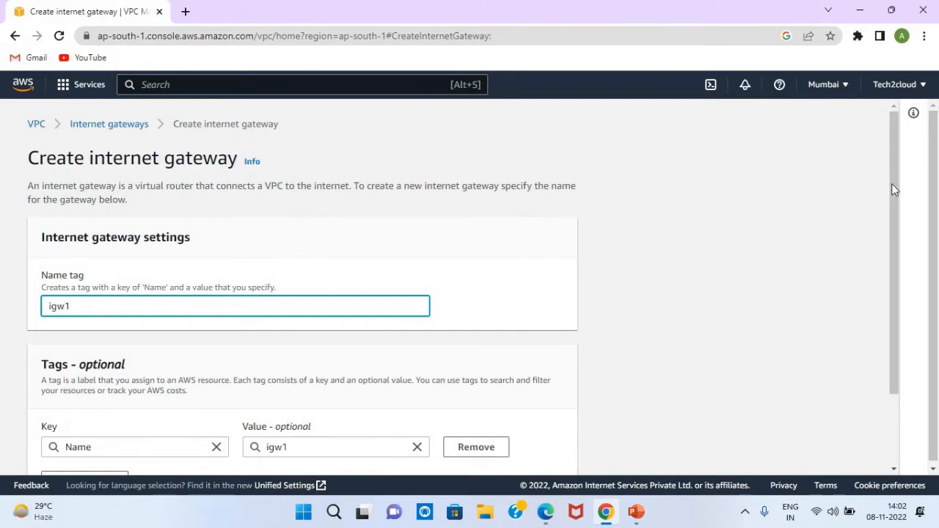
{"action": "left_click_drag", "start_coordinate": [891, 187], "coordinate": [888, 278]}
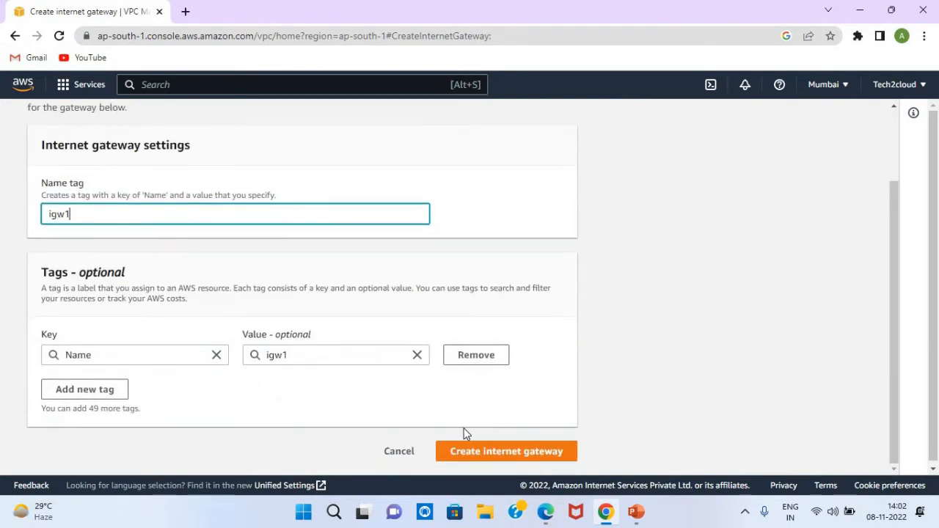
{"action": "left_click", "coordinate": [473, 452]}
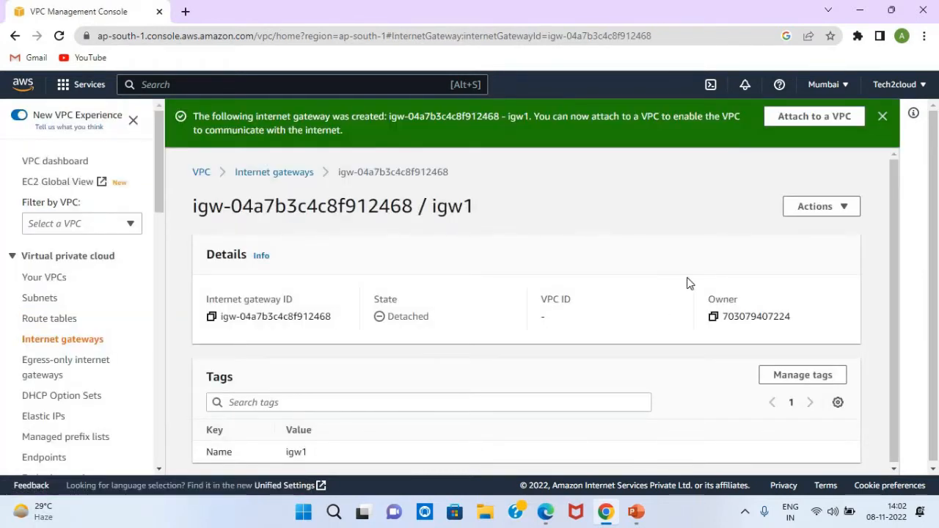
- Attach the igw1 internet gateway to the natgateway VPC
{"action": "left_click", "coordinate": [810, 117]}
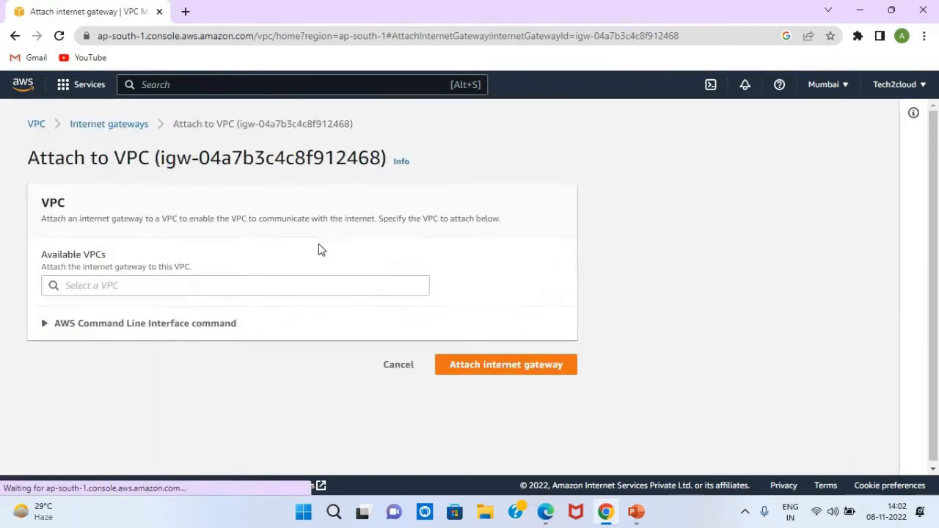
{"action": "left_click", "coordinate": [205, 286]}
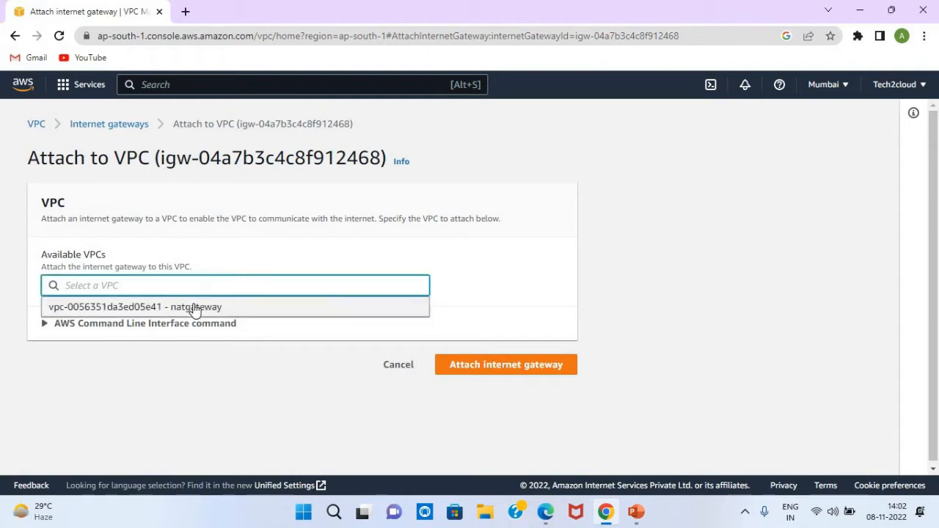
{"action": "left_click", "coordinate": [195, 307]}
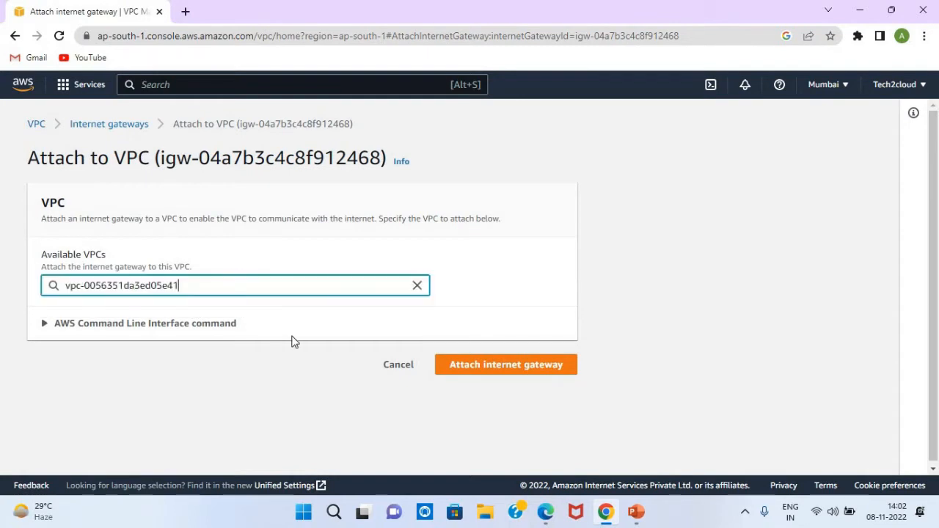
{"action": "left_click", "coordinate": [471, 368]}
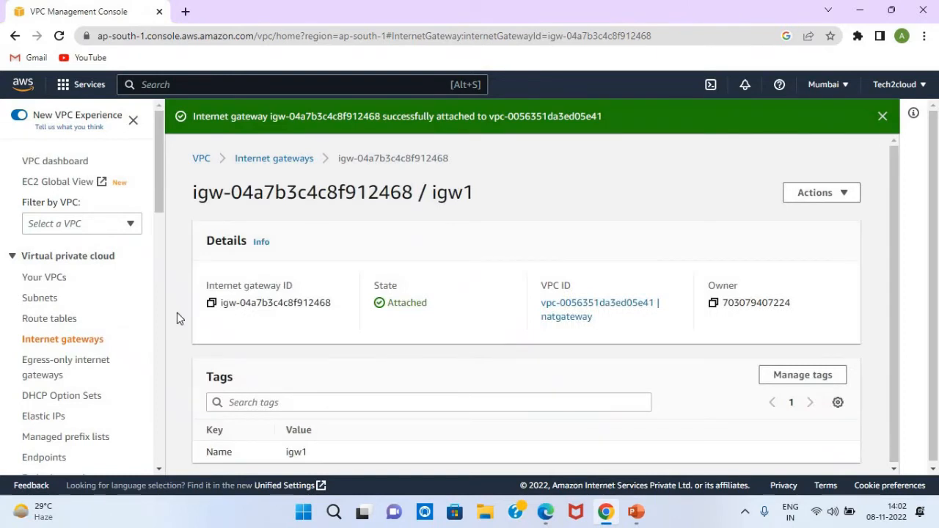
- Create a route table named publicroute in the natgateway VPC
{"action": "left_click", "coordinate": [56, 323]}
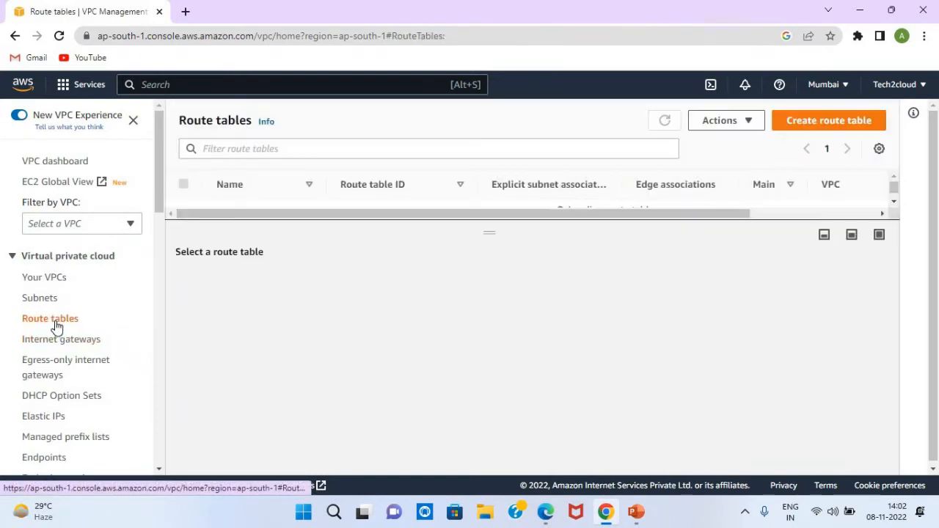
{"action": "left_click", "coordinate": [826, 121]}
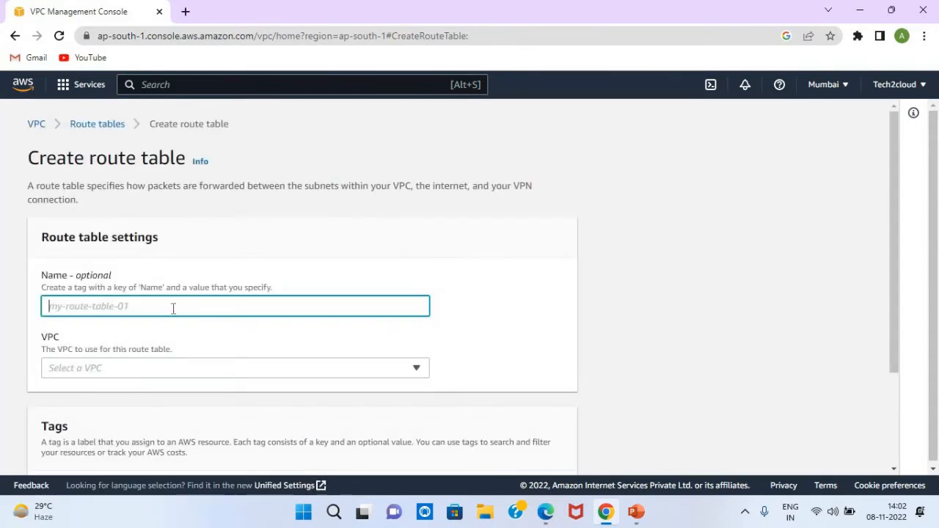
{"action": "type", "text": "publicroute"}
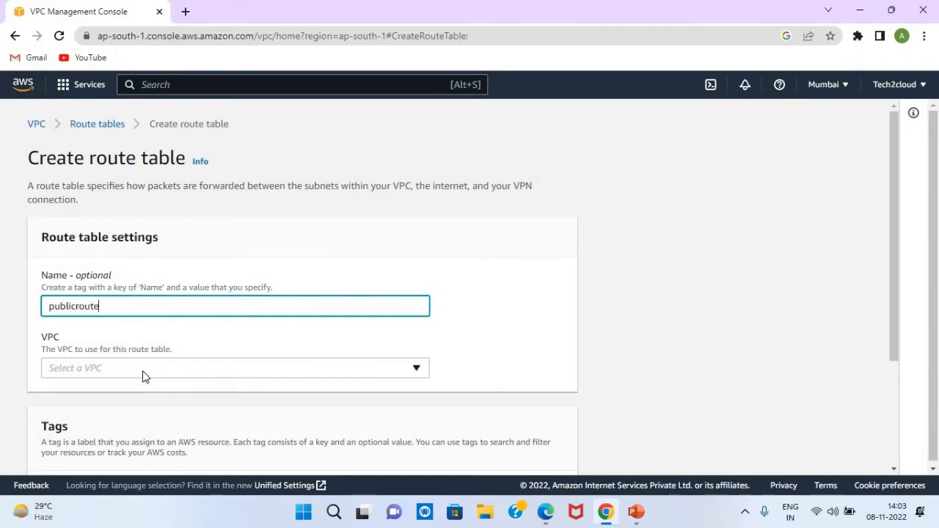
{"action": "left_click", "coordinate": [145, 373]}
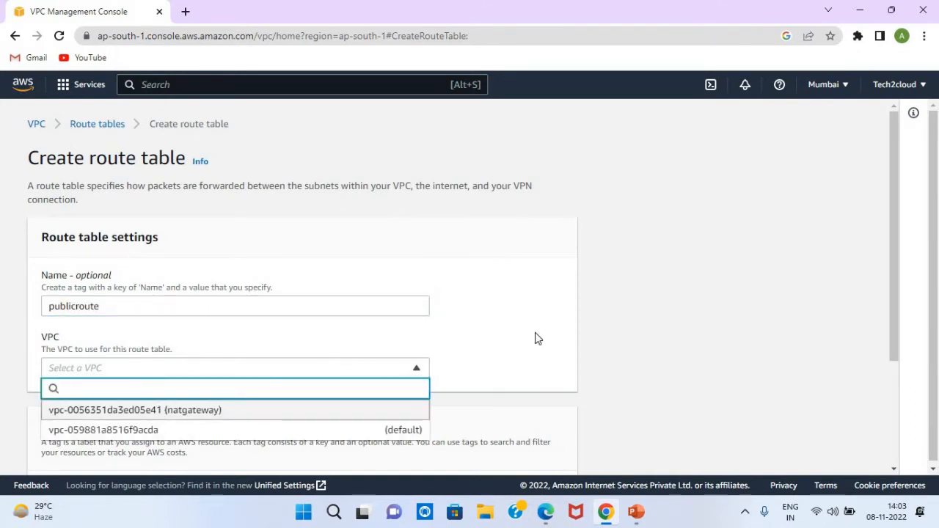
{"action": "left_click", "coordinate": [192, 410]}
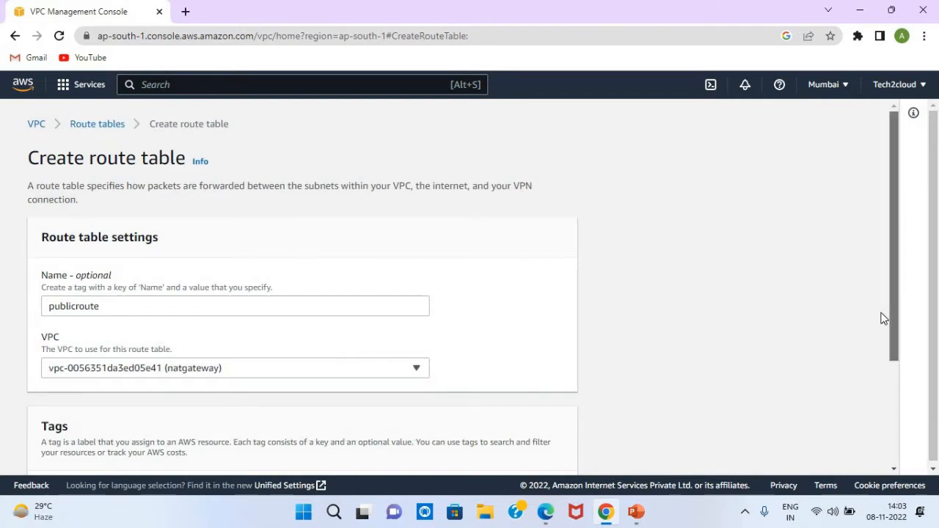
{"action": "scroll", "coordinate": [883, 314], "scroll_direction": "down", "scroll_amount": 3}
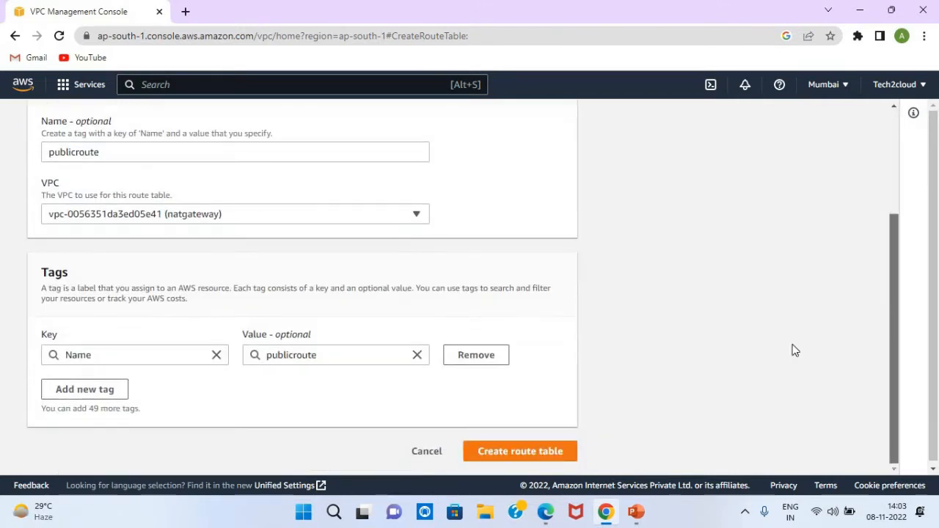
{"action": "left_click", "coordinate": [523, 451]}
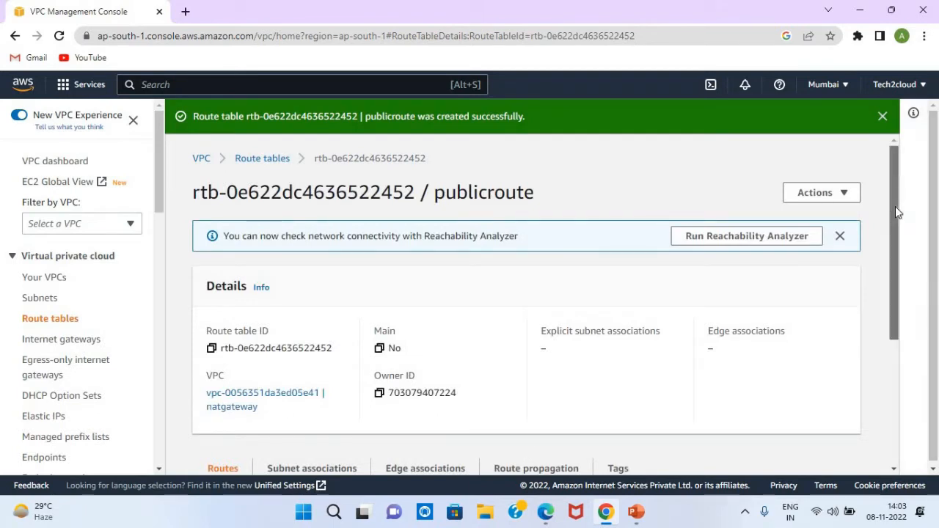
- Add a route to publicroute with destination 0.0.0.0/0 and the igw1 internet gateway as target, and save the changes
{"action": "scroll", "coordinate": [891, 294], "scroll_direction": "down", "scroll_amount": 2}
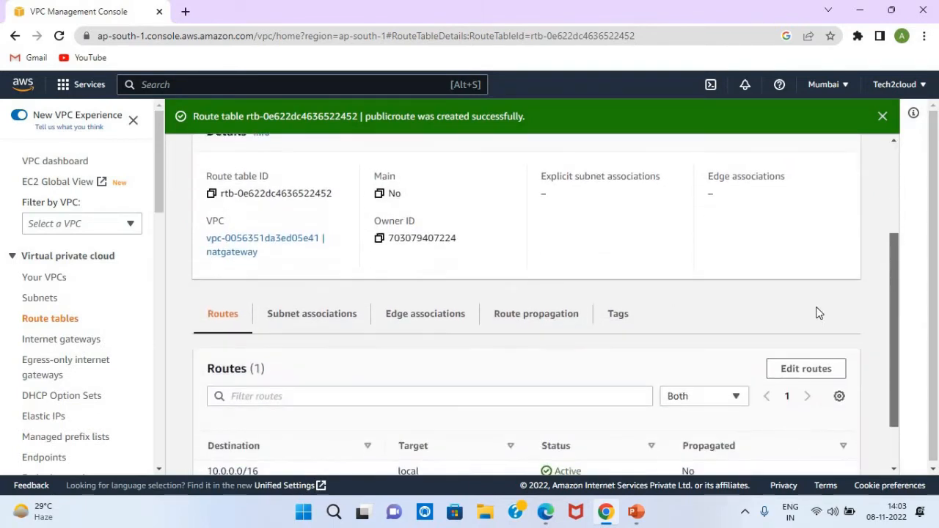
{"action": "left_click", "coordinate": [785, 369]}
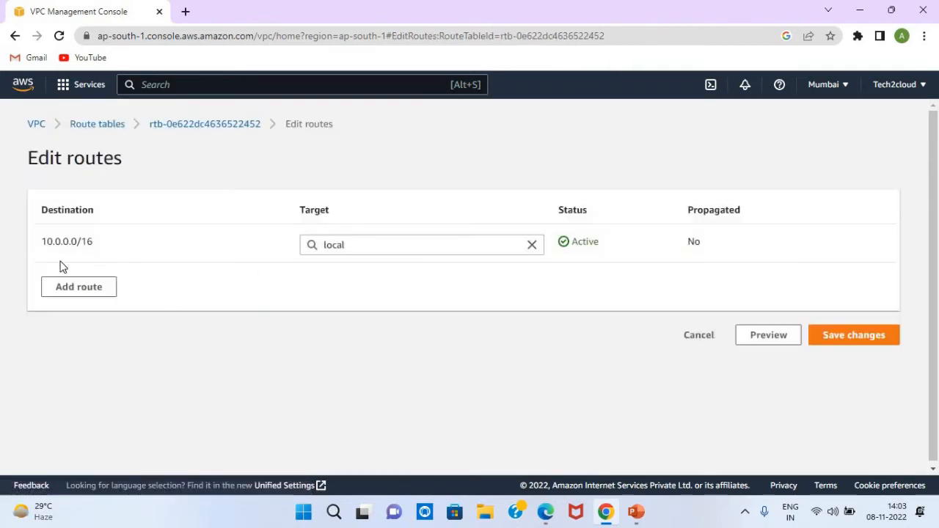
{"action": "left_click", "coordinate": [64, 286]}
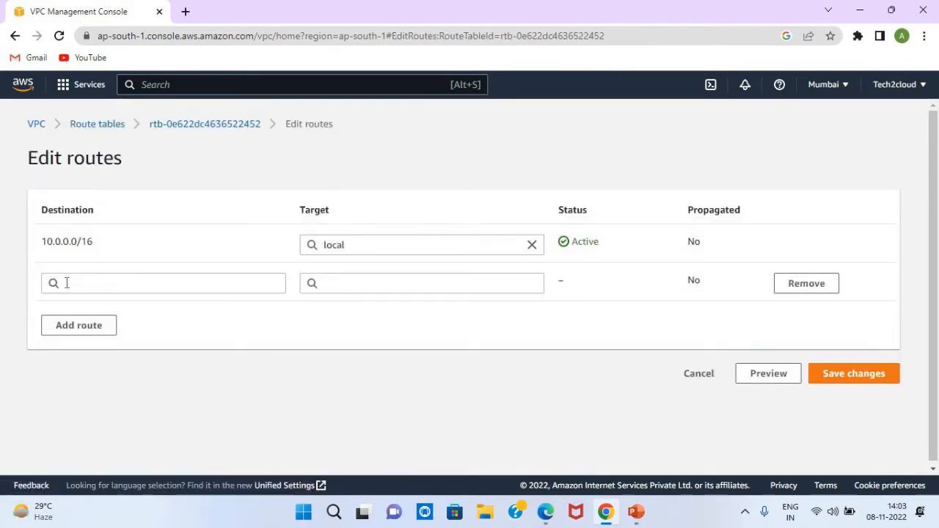
{"action": "left_click", "coordinate": [66, 283]}
{"action": "type", "text": "0"}
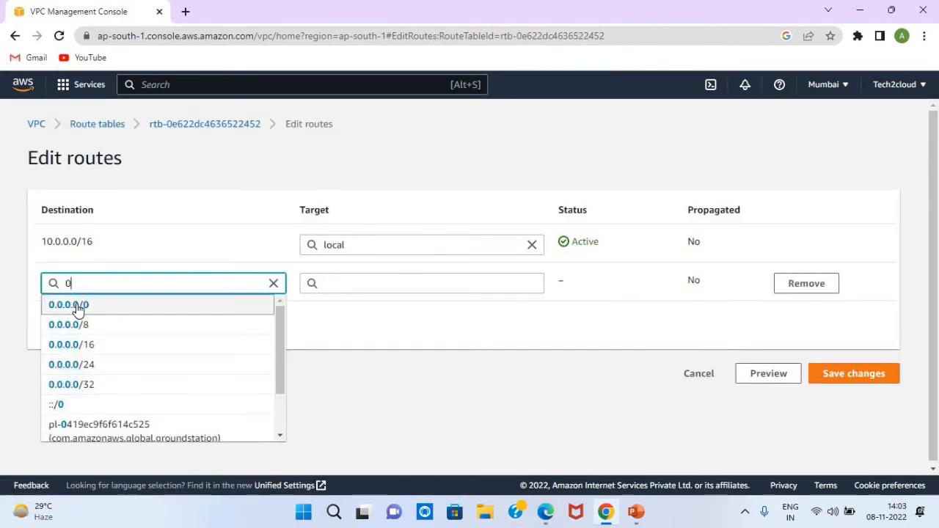
{"action": "key", "text": "Return"}
{"action": "left_click", "coordinate": [332, 283]}
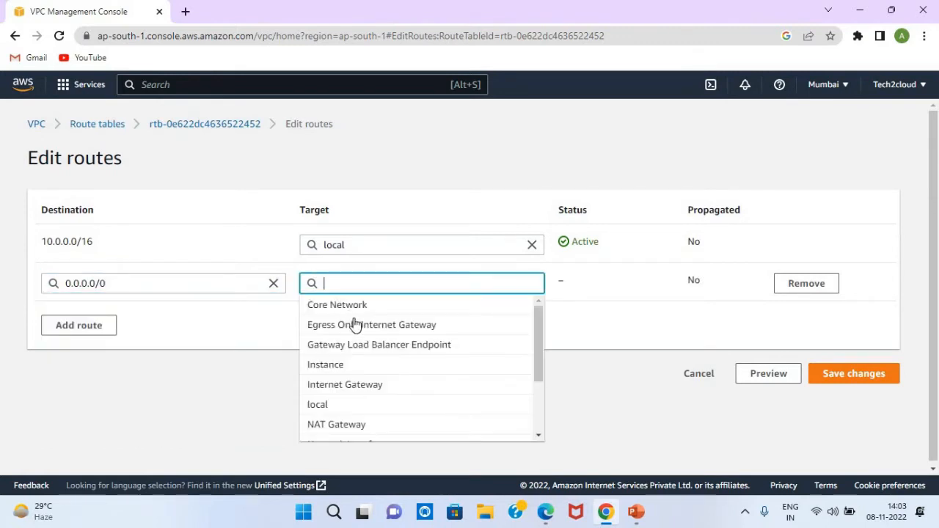
{"action": "left_click", "coordinate": [351, 387]}
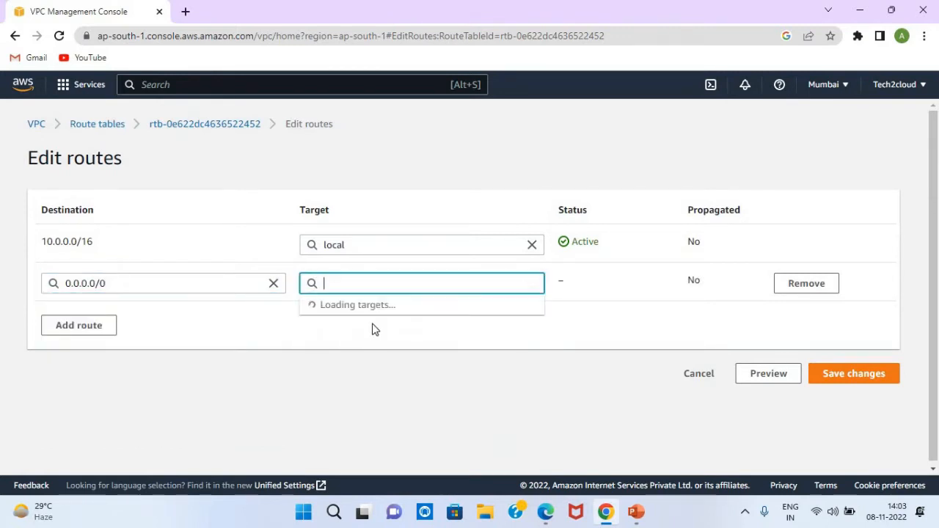
{"action": "key", "text": "Return"}
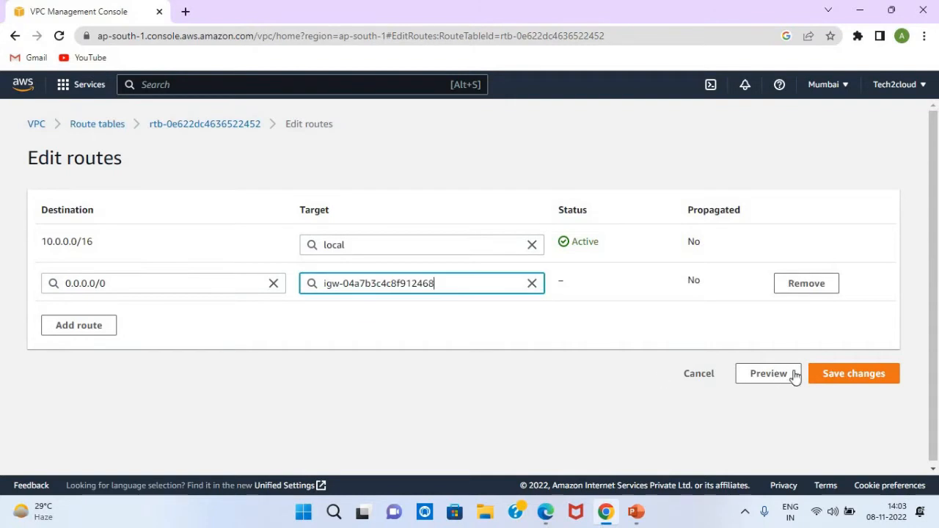
{"action": "left_click", "coordinate": [840, 379]}
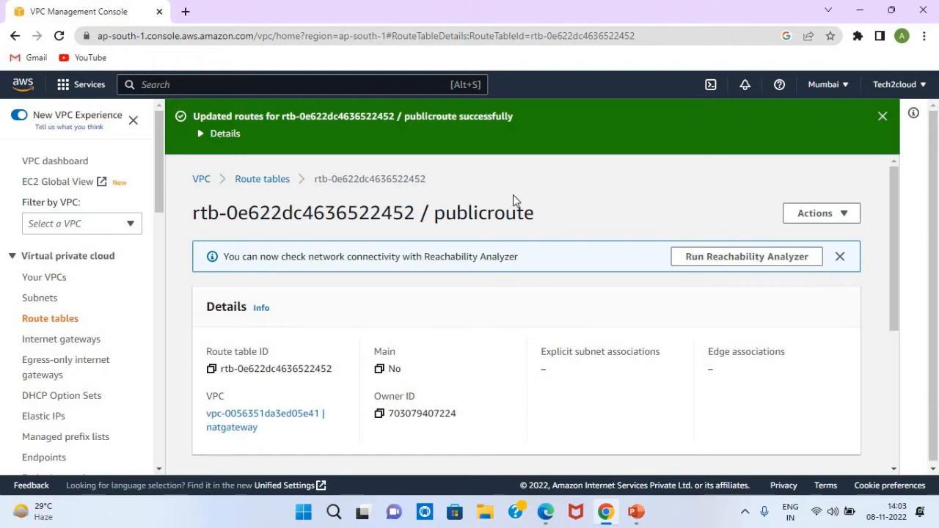
{"action": "left_click", "coordinate": [255, 181]}
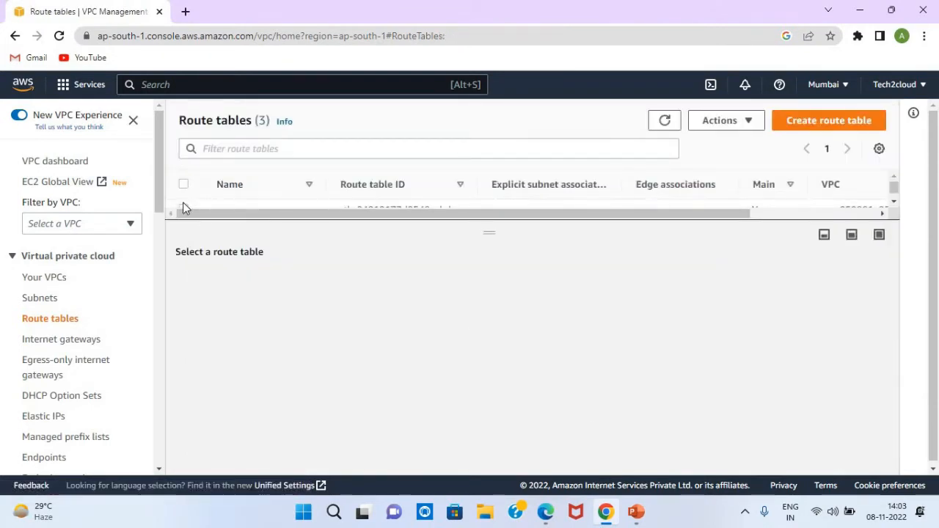
{"action": "left_click", "coordinate": [183, 206]}
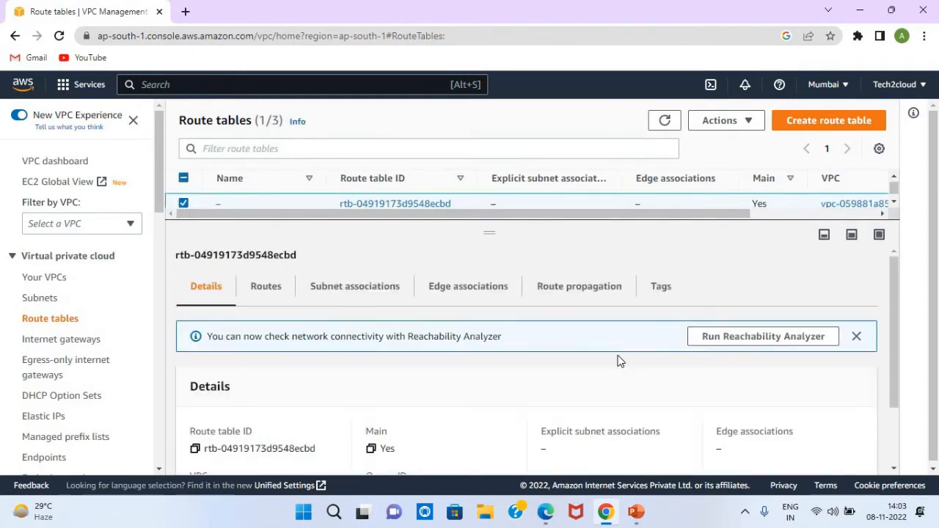
{"action": "left_click", "coordinate": [358, 289]}
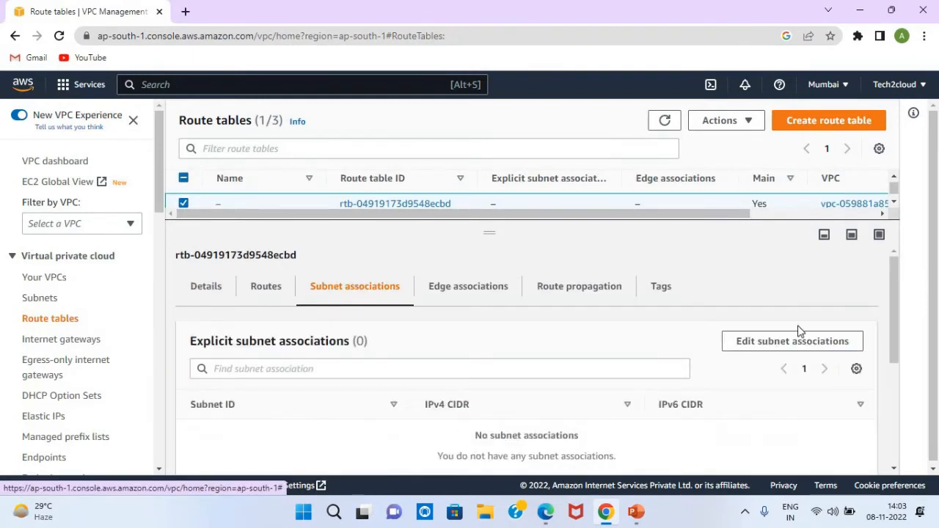
{"action": "left_click", "coordinate": [780, 344]}
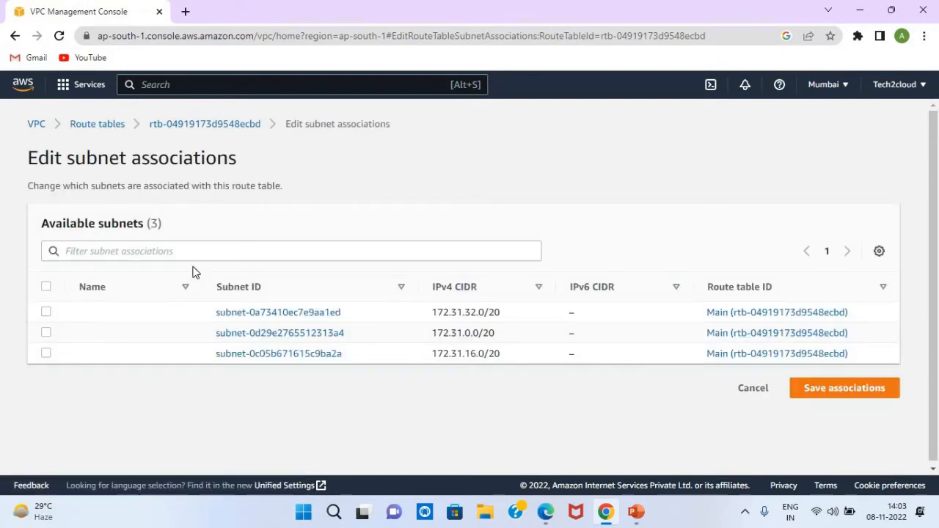
{"action": "left_click", "coordinate": [107, 130]}
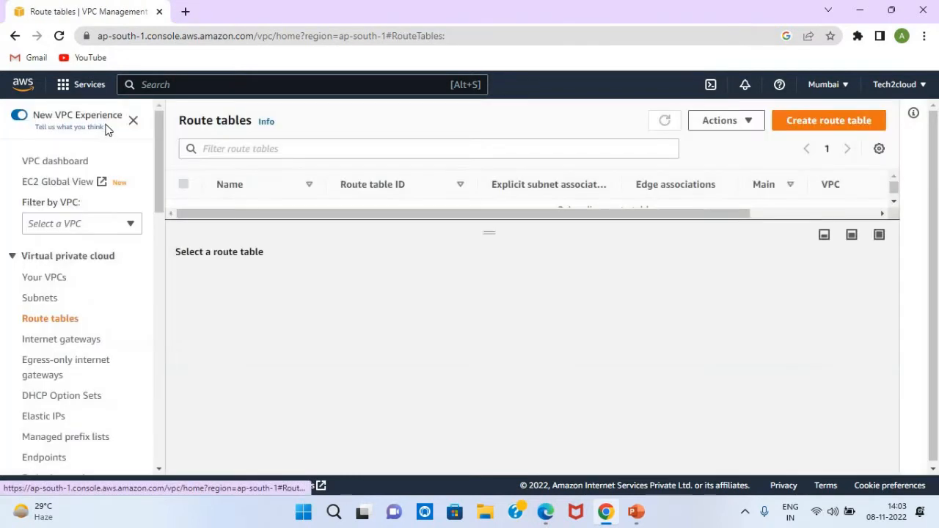
- Associate the publicsubnet subnet with the publicroute route table and save the association
{"action": "left_click", "coordinate": [824, 236]}
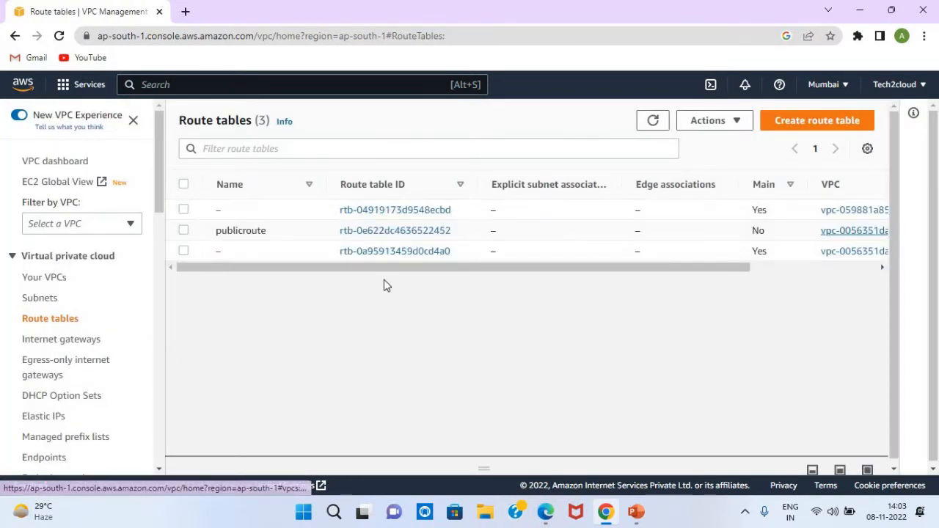
{"action": "left_click", "coordinate": [183, 231]}
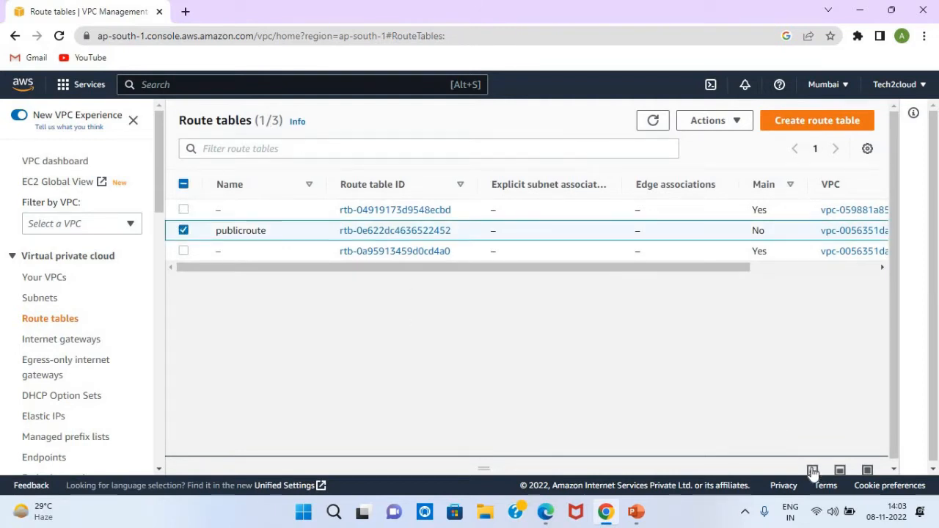
{"action": "left_click", "coordinate": [839, 470]}
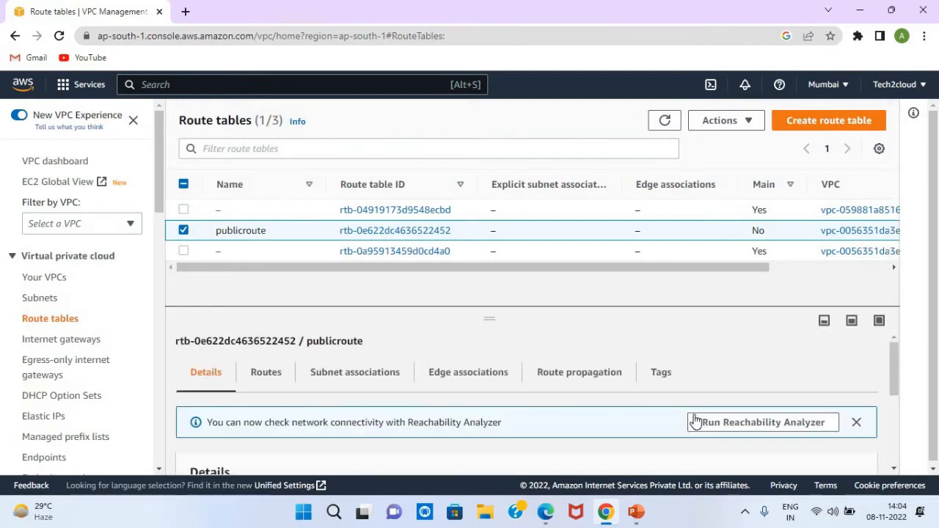
{"action": "left_click", "coordinate": [416, 364]}
{"action": "left_click", "coordinate": [789, 427]}
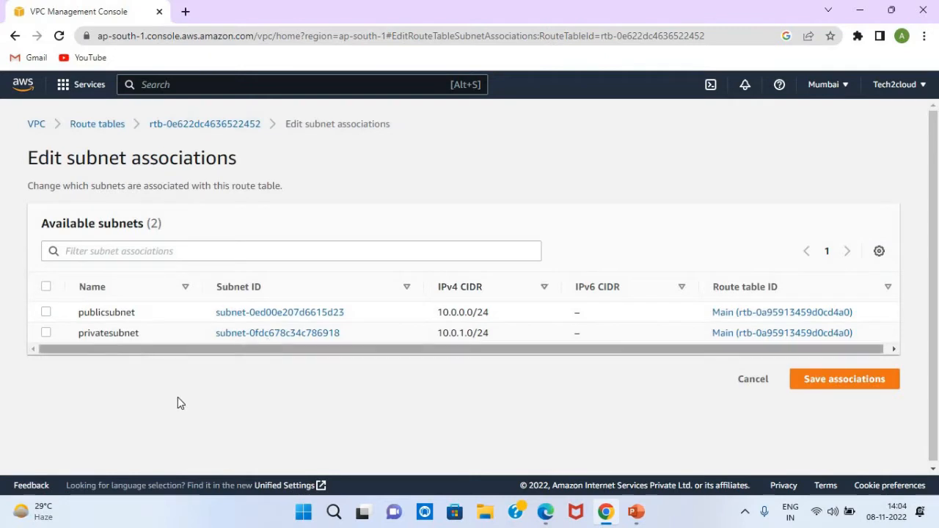
{"action": "left_click", "coordinate": [45, 313]}
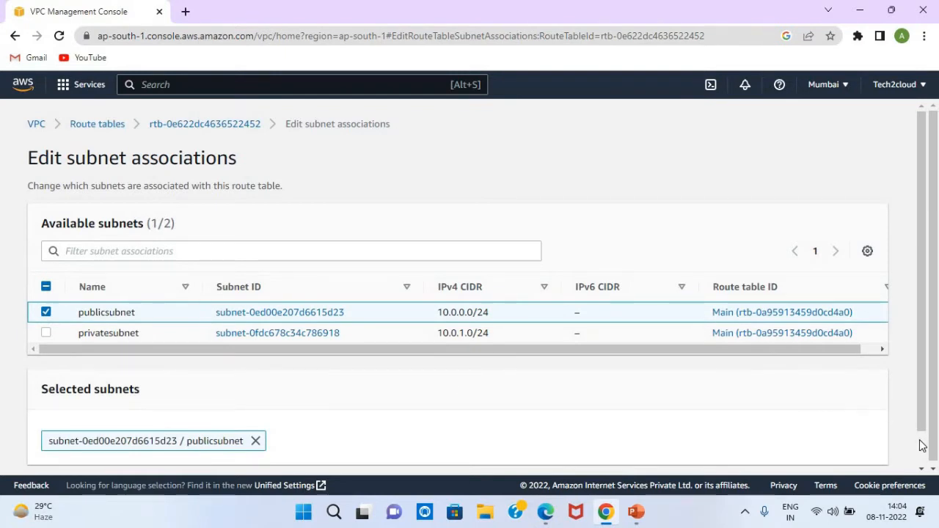
{"action": "scroll", "coordinate": [922, 445], "scroll_direction": "down", "scroll_amount": 1}
{"action": "left_click", "coordinate": [808, 452]}
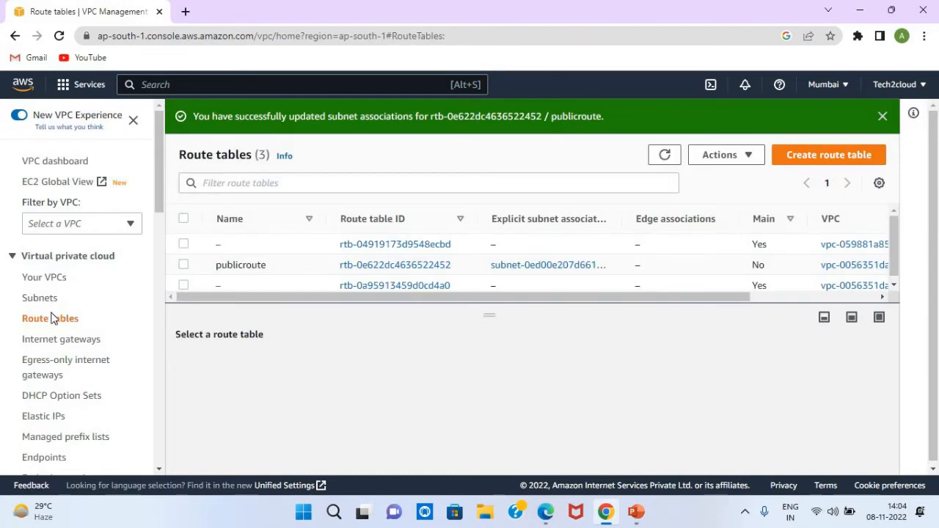
- Create a route table named privatesubnet in the natgateway VPC
{"action": "left_click", "coordinate": [830, 156]}
{"action": "left_click", "coordinate": [155, 302]}
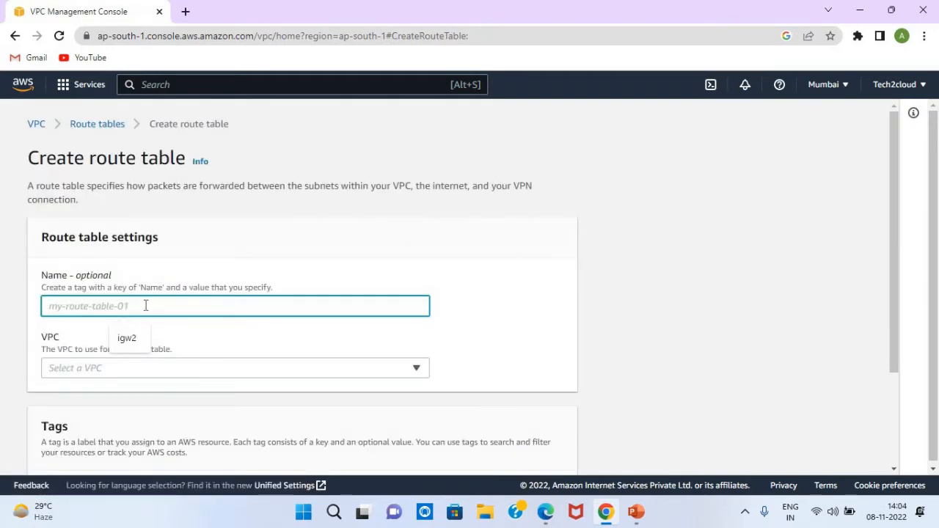
{"action": "type", "text": "privatesubnet"}
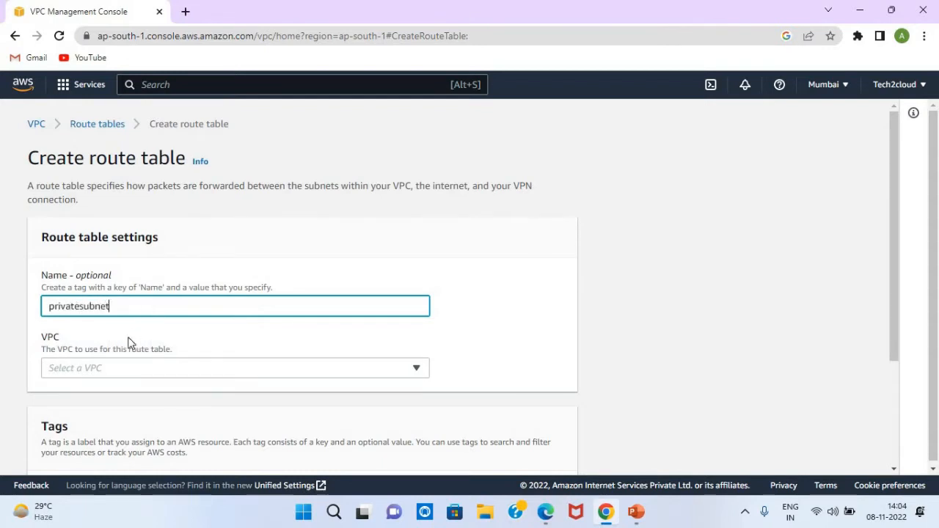
{"action": "left_click", "coordinate": [117, 412]}
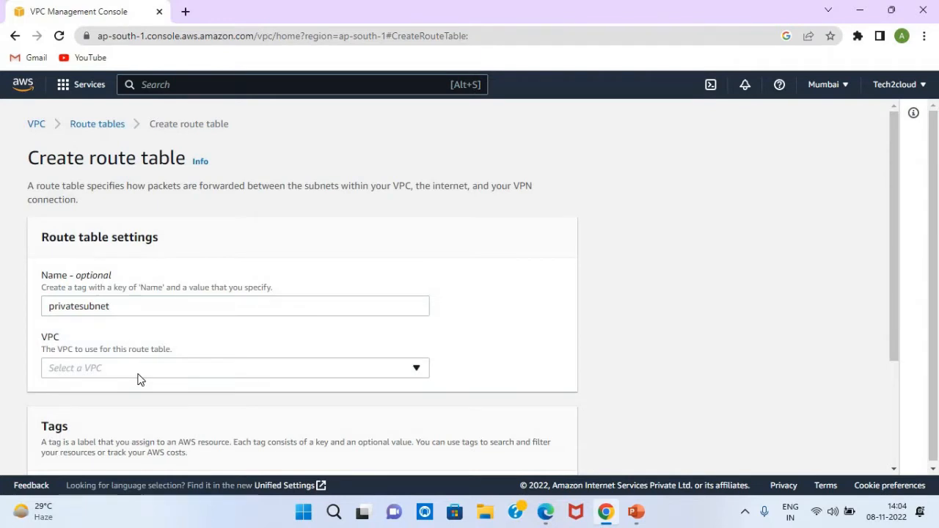
{"action": "left_click", "coordinate": [138, 376]}
{"action": "key", "text": "Return"}
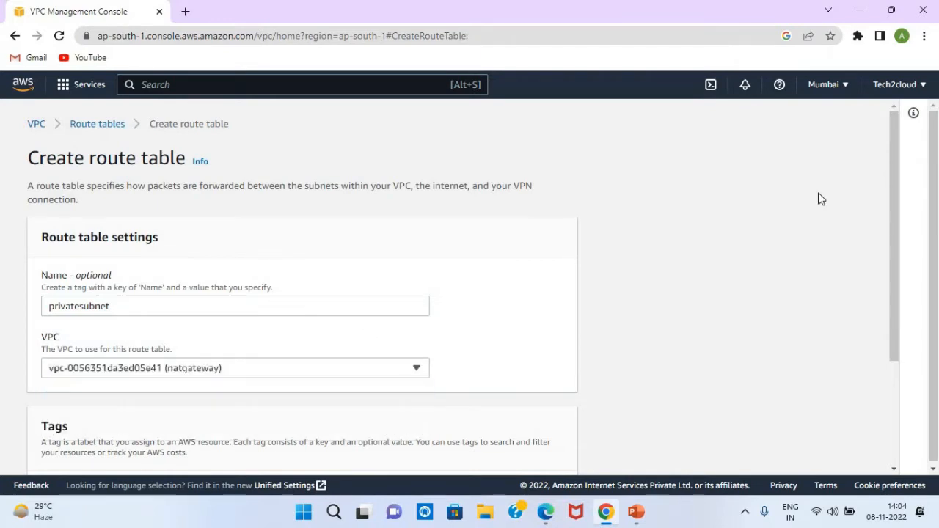
{"action": "left_click_drag", "start_coordinate": [889, 262], "coordinate": [859, 352]}
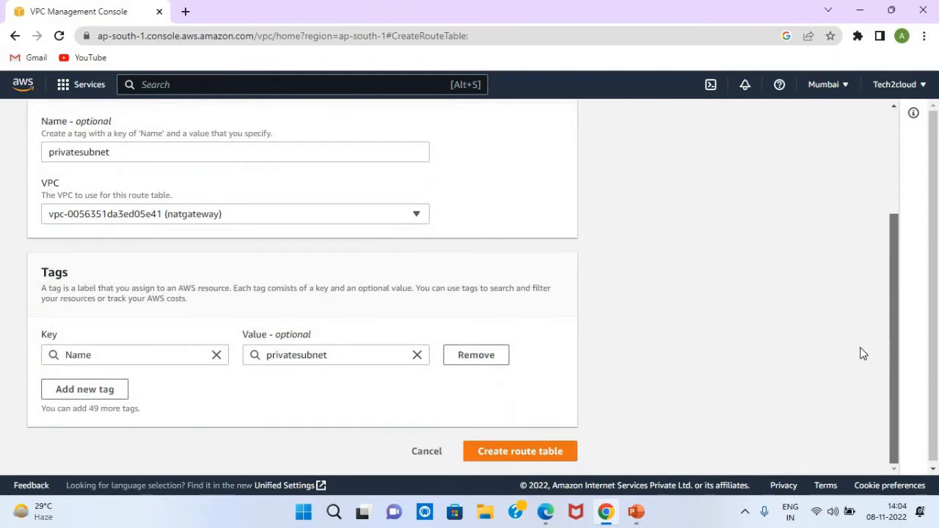
{"action": "left_click", "coordinate": [494, 455]}
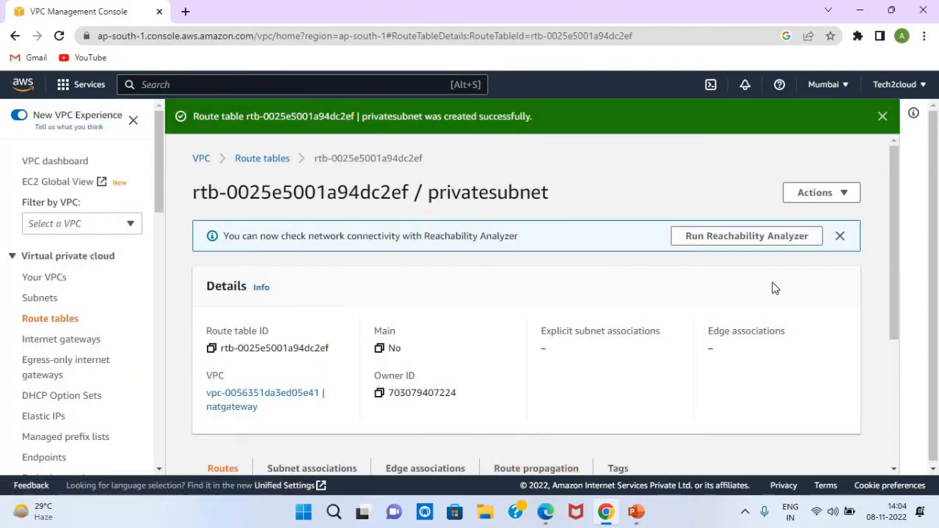
- Associate the privatesubnet subnet with the privatesubnet route table and save the association
{"action": "left_click", "coordinate": [269, 159]}
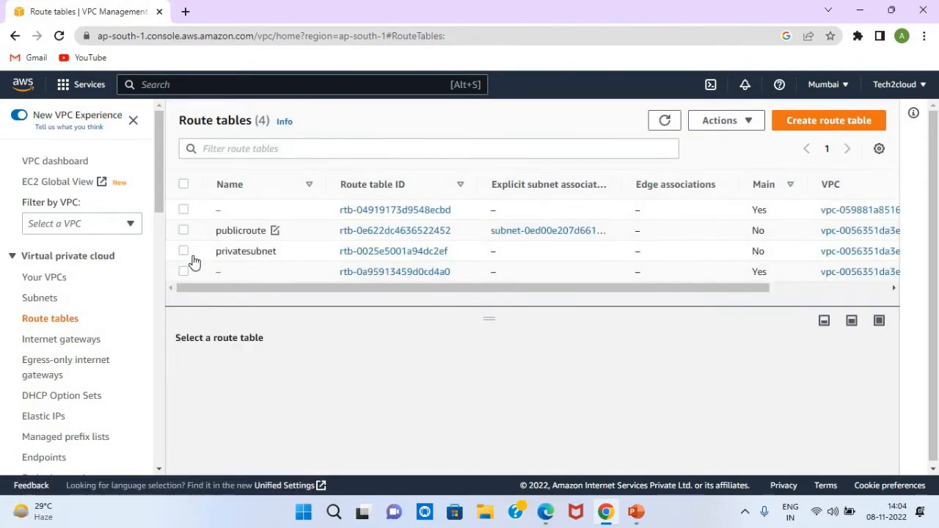
{"action": "left_click", "coordinate": [184, 251]}
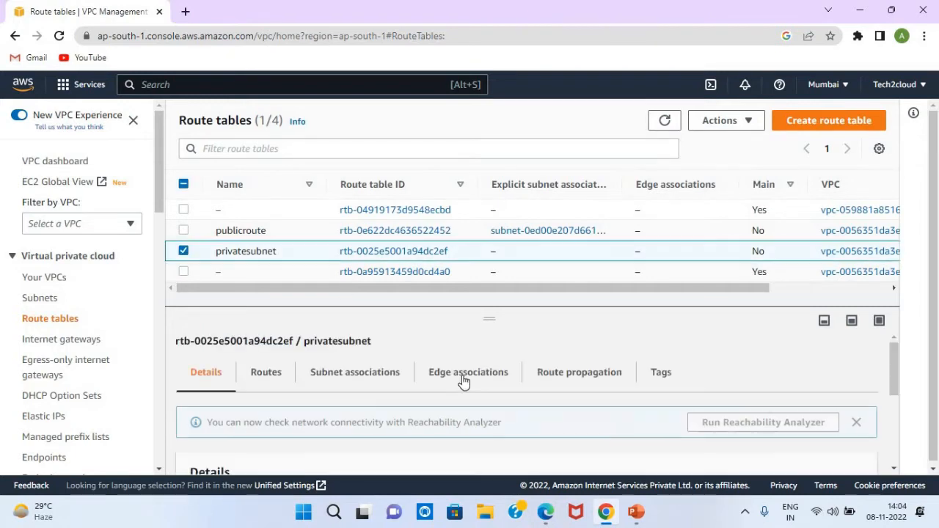
{"action": "left_click", "coordinate": [342, 373]}
{"action": "scroll", "coordinate": [894, 427], "scroll_direction": "down", "scroll_amount": 2}
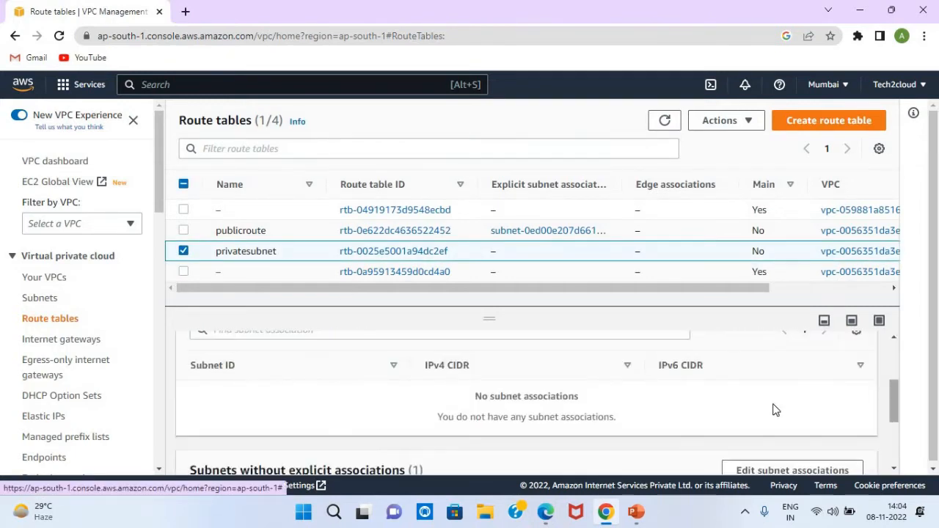
{"action": "left_click", "coordinate": [879, 321]}
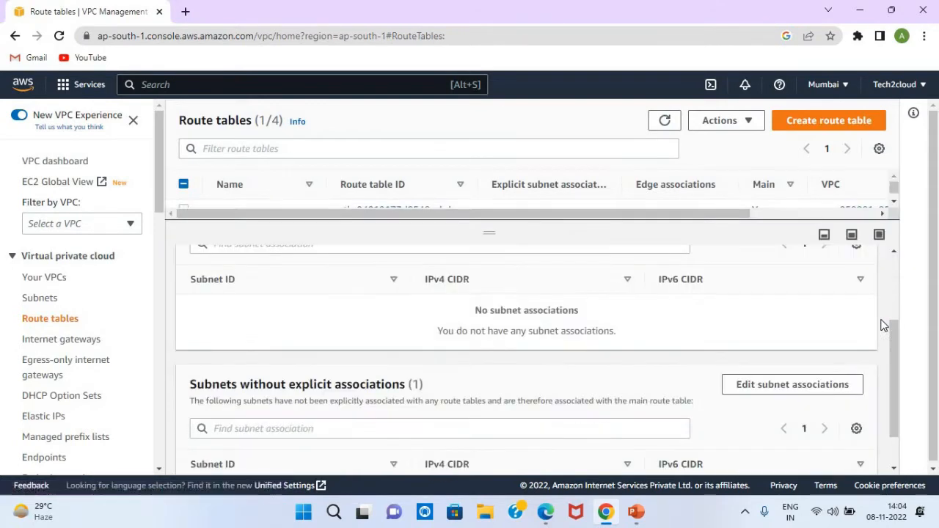
{"action": "left_click", "coordinate": [776, 385]}
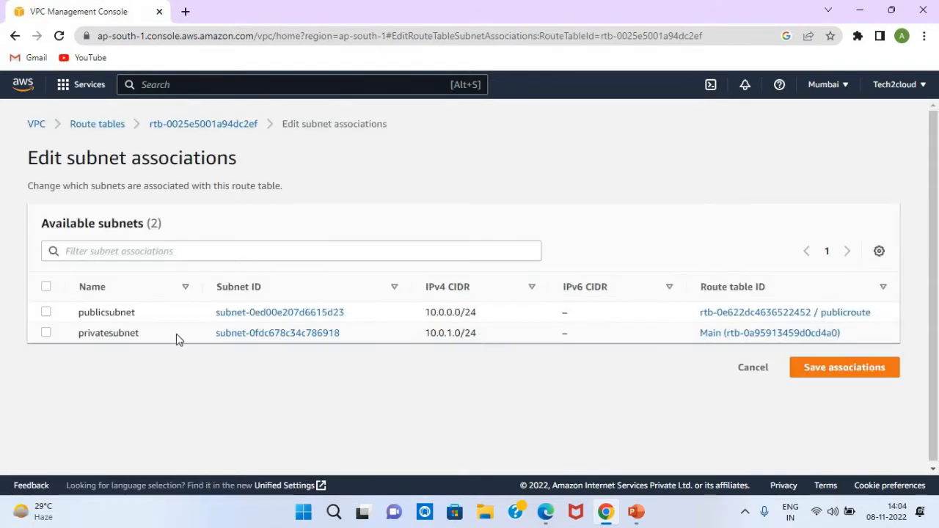
{"action": "left_click", "coordinate": [46, 334]}
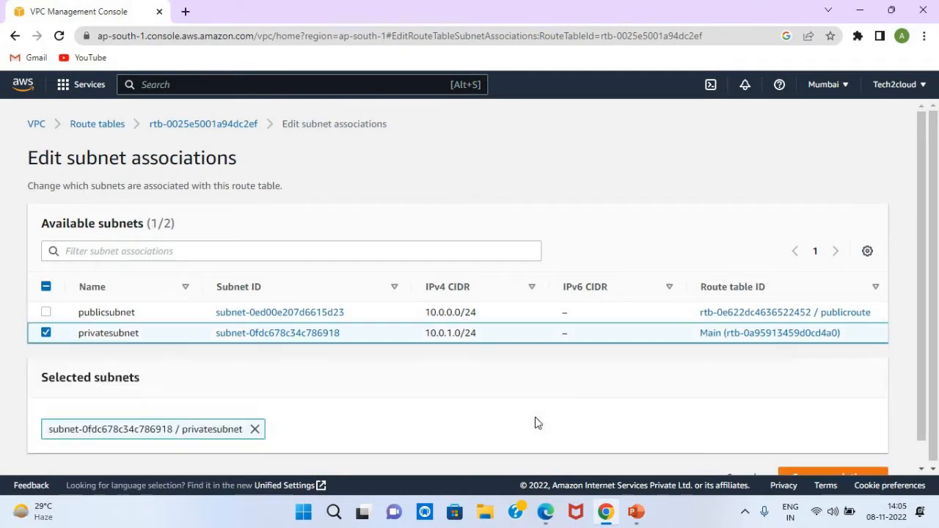
{"action": "left_click", "coordinate": [815, 476]}
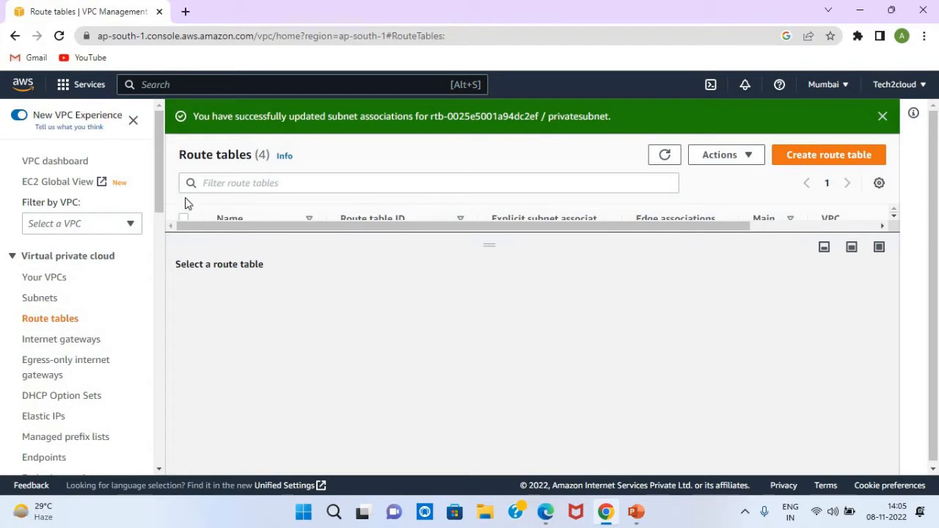
- Start launching a new instance in the EC2 service and name it publicserver
{"action": "left_click", "coordinate": [88, 88]}
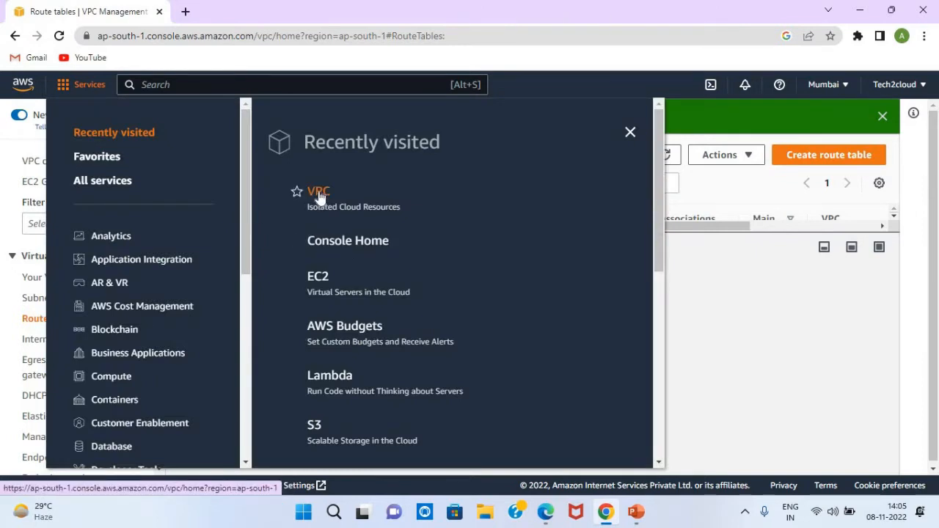
{"action": "left_click", "coordinate": [320, 277]}
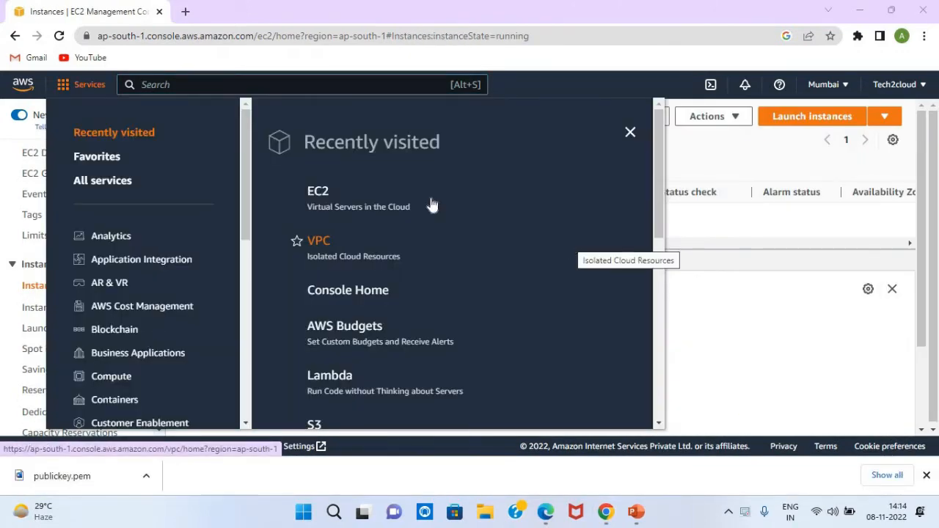
{"action": "left_click", "coordinate": [317, 193]}
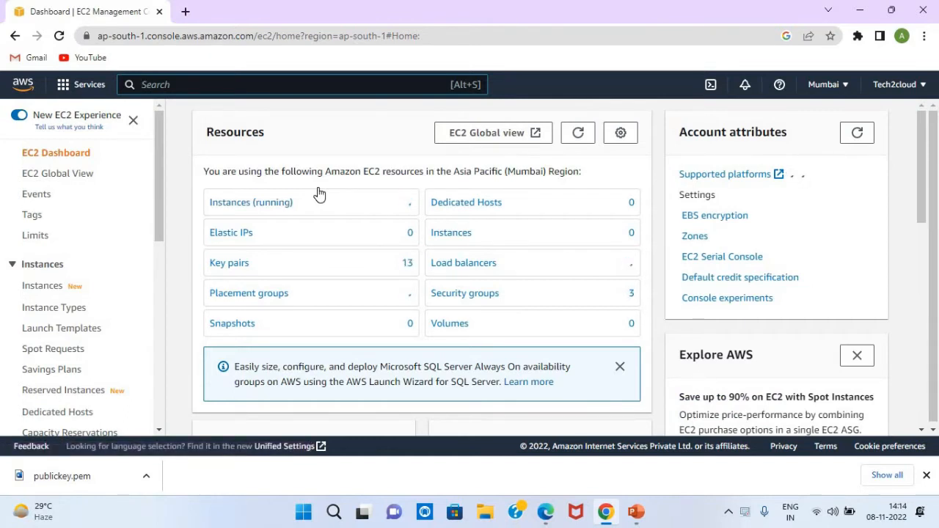
{"action": "left_click", "coordinate": [239, 207]}
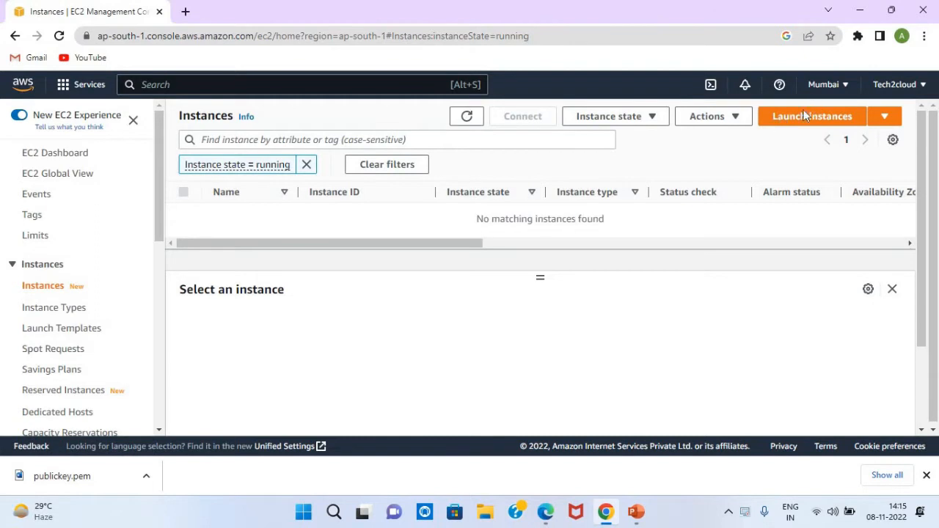
{"action": "left_click", "coordinate": [798, 119]}
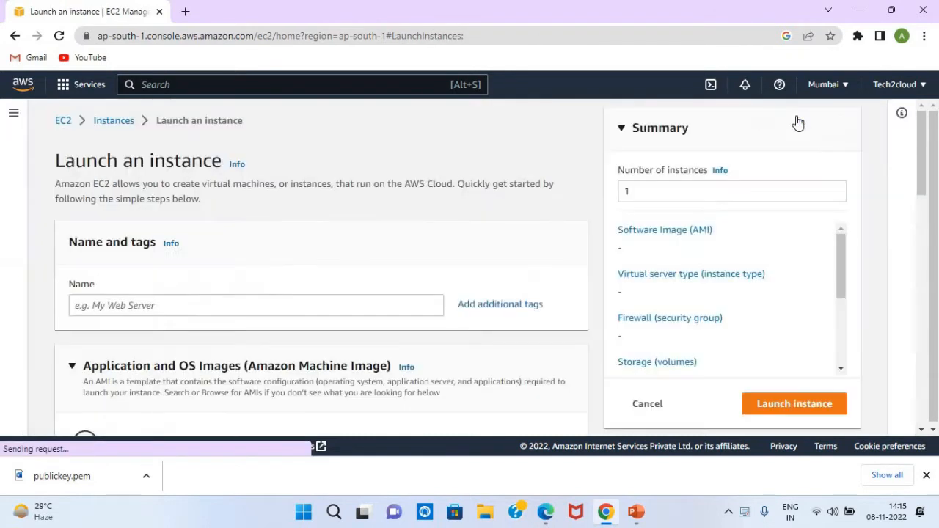
{"action": "left_click", "coordinate": [181, 307]}
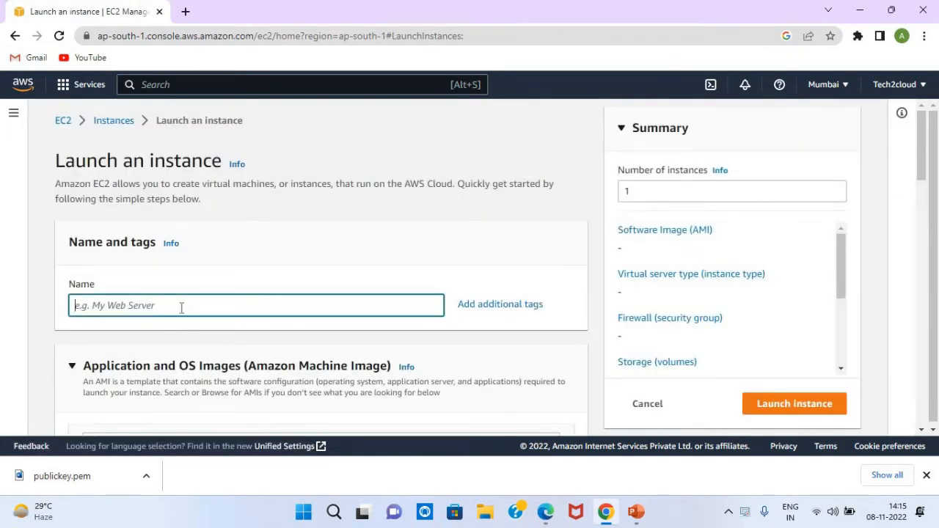
{"action": "type", "text": "publicserver"}
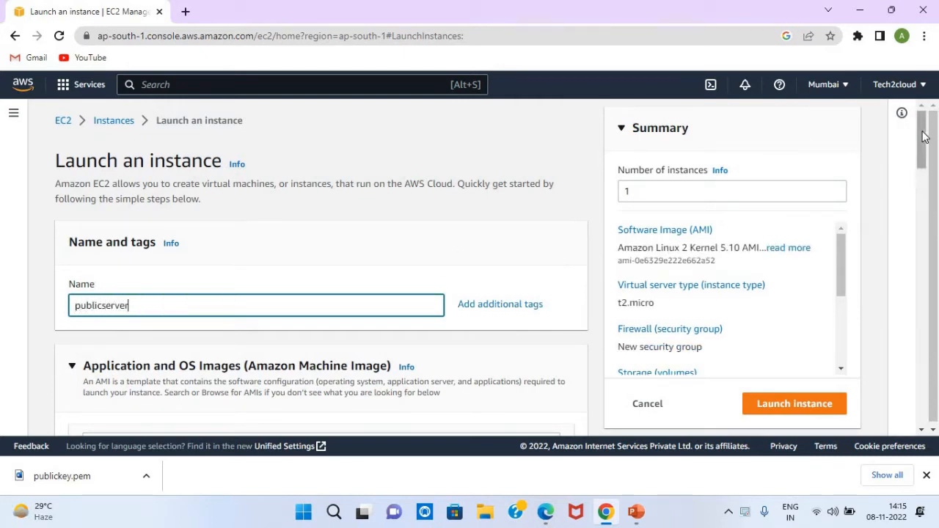
- Choose the Windows image Microsoft Windows Server 2022 Base for the publicserver instance
{"action": "scroll", "coordinate": [922, 147], "scroll_direction": "down", "scroll_amount": 5}
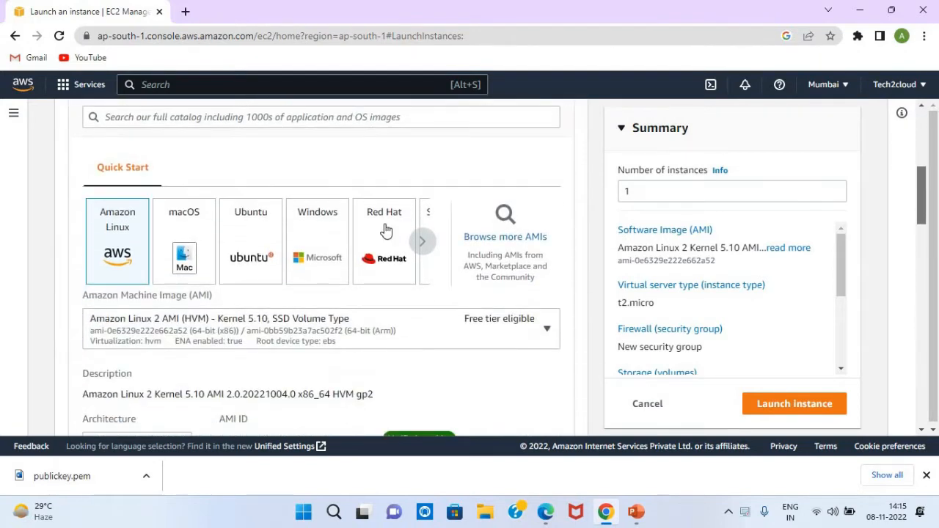
{"action": "left_click", "coordinate": [332, 233]}
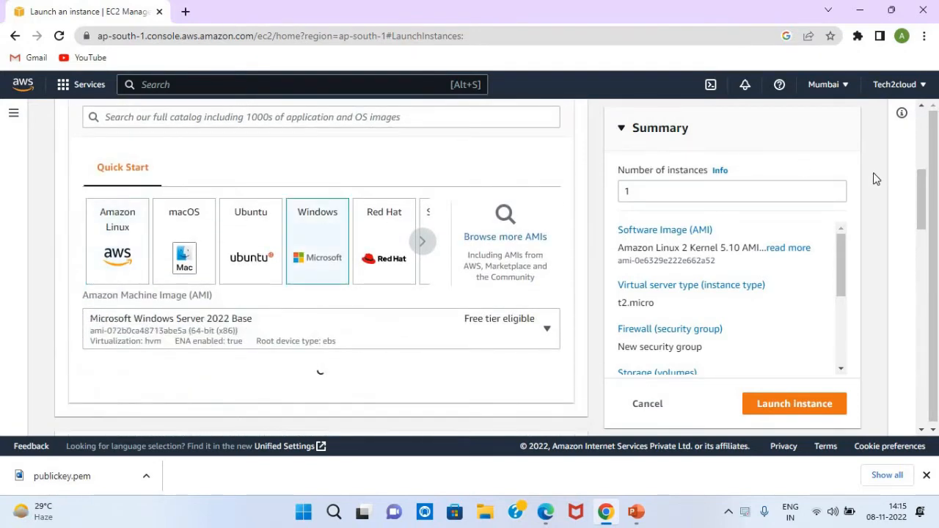
{"action": "left_click_drag", "start_coordinate": [922, 192], "coordinate": [922, 196]}
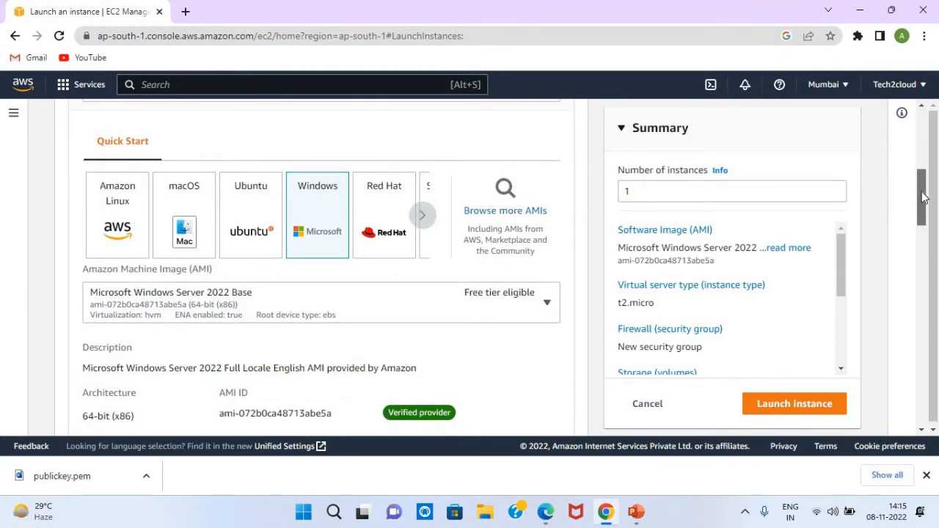
{"action": "scroll", "coordinate": [924, 220], "scroll_direction": "down", "scroll_amount": 3}
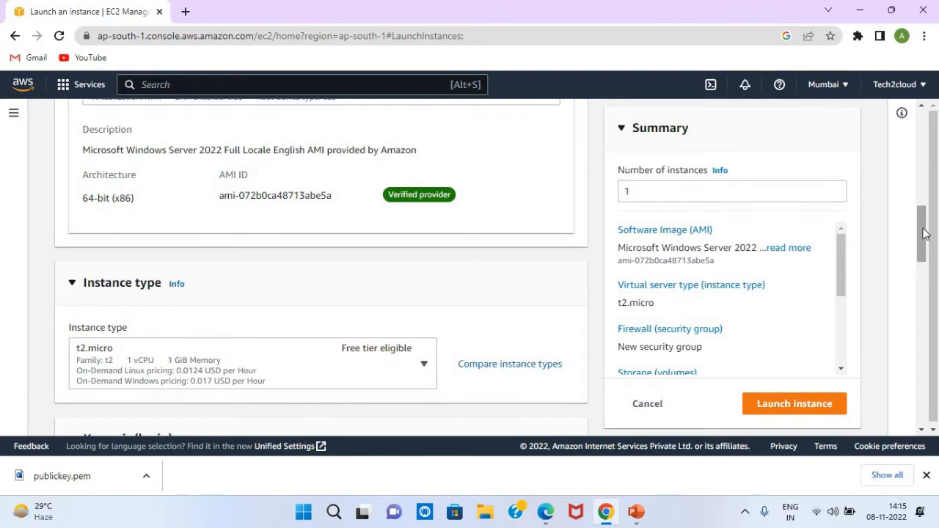
- Create a key pair named publick in .pem format for the publicserver instance
{"action": "left_click_drag", "start_coordinate": [923, 233], "coordinate": [922, 287]}
{"action": "left_click", "coordinate": [510, 256]}
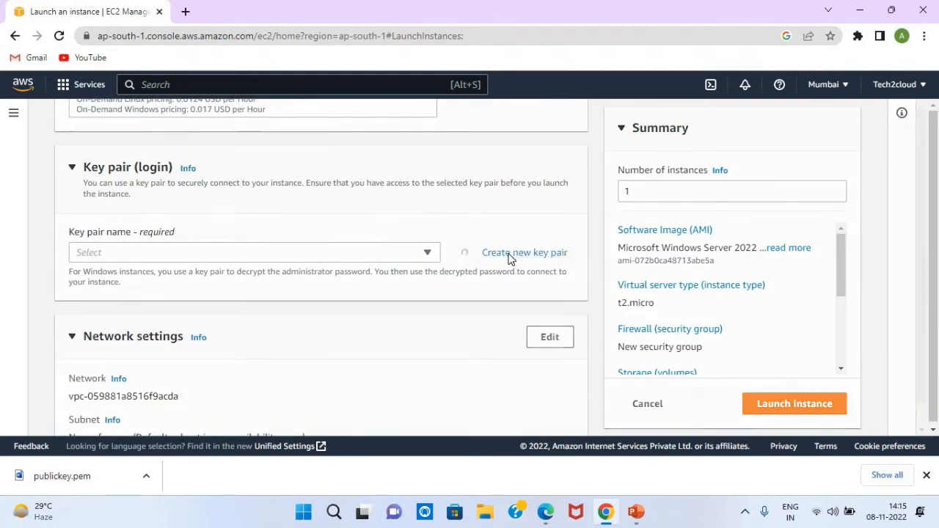
{"action": "left_click", "coordinate": [377, 284]}
{"action": "type", "text": "public"}
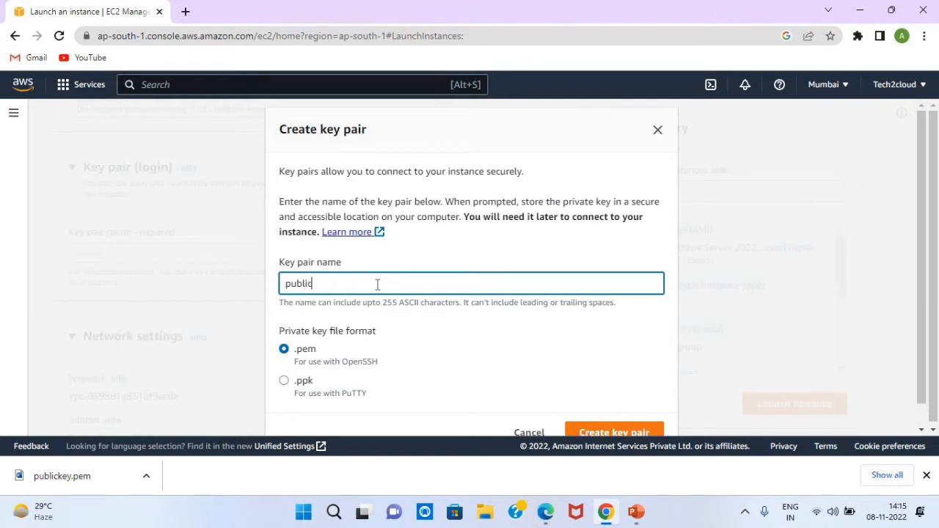
{"action": "type", "text": "k"}
{"action": "left_click", "coordinate": [618, 432]}
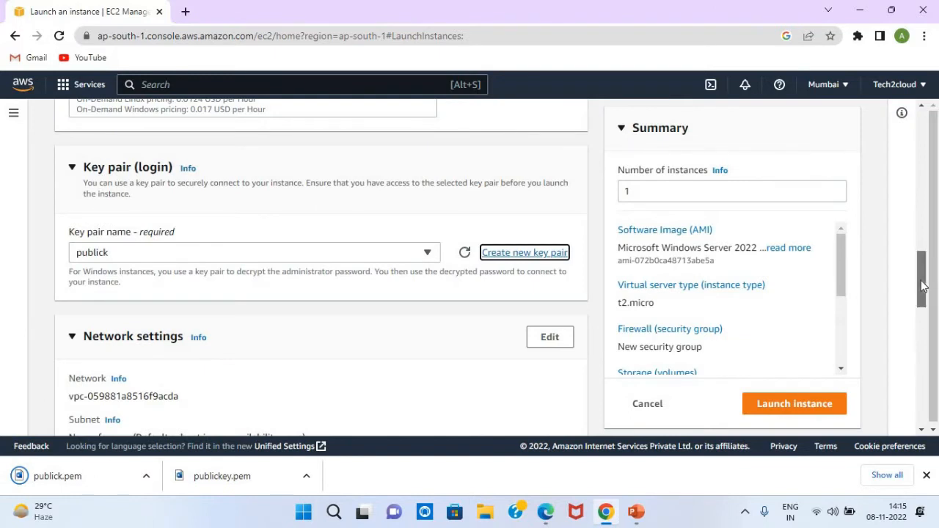
- Edit the network settings to use the natgateway VPC with publicsubnet and enable auto-assign public IP
{"action": "scroll", "coordinate": [924, 270], "scroll_direction": "down", "scroll_amount": 1}
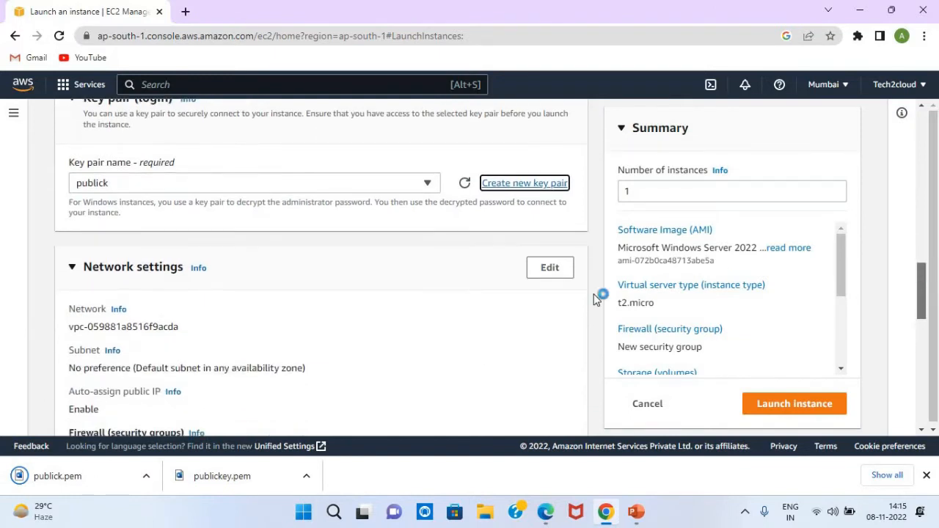
{"action": "left_click", "coordinate": [549, 269]}
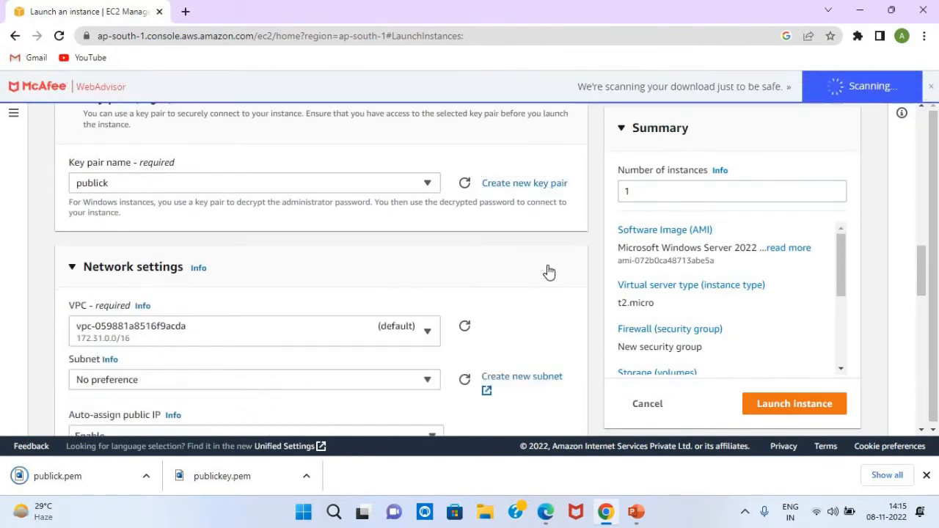
{"action": "left_click", "coordinate": [430, 332]}
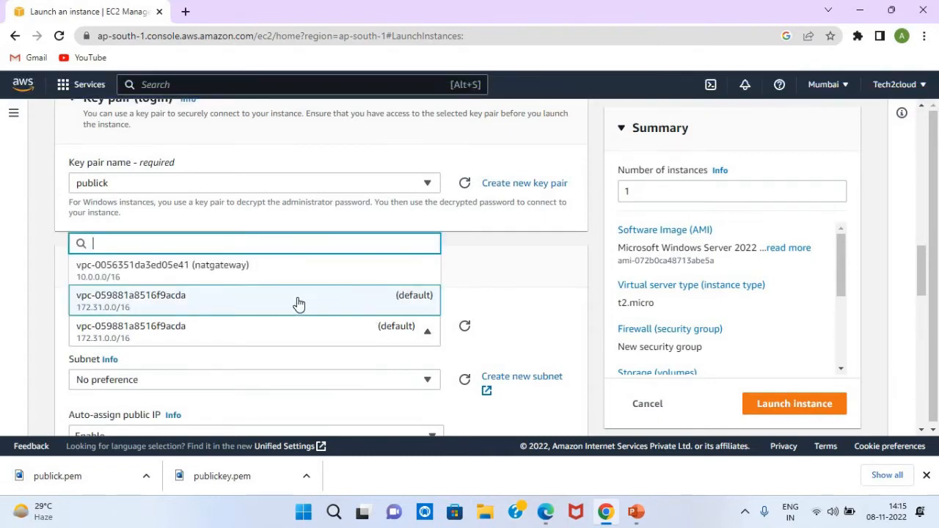
{"action": "left_click", "coordinate": [233, 282]}
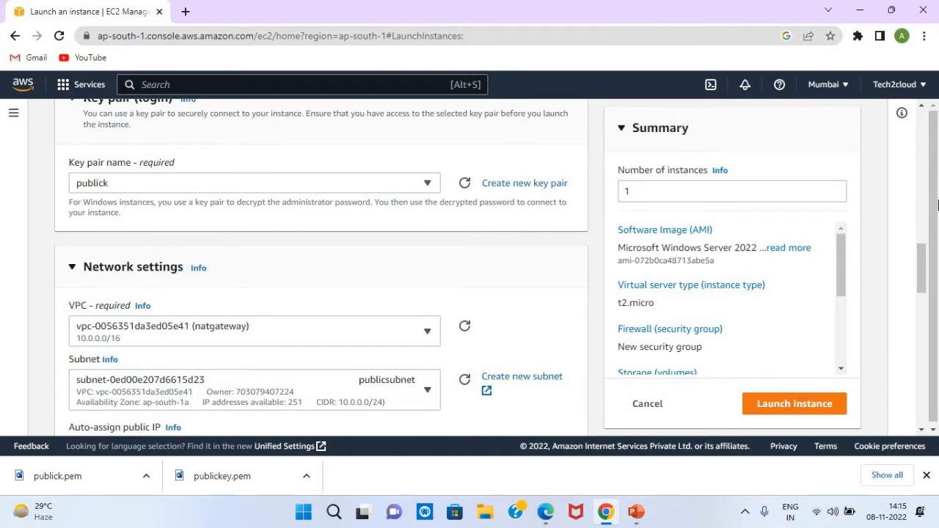
{"action": "left_click_drag", "start_coordinate": [922, 256], "coordinate": [926, 268]}
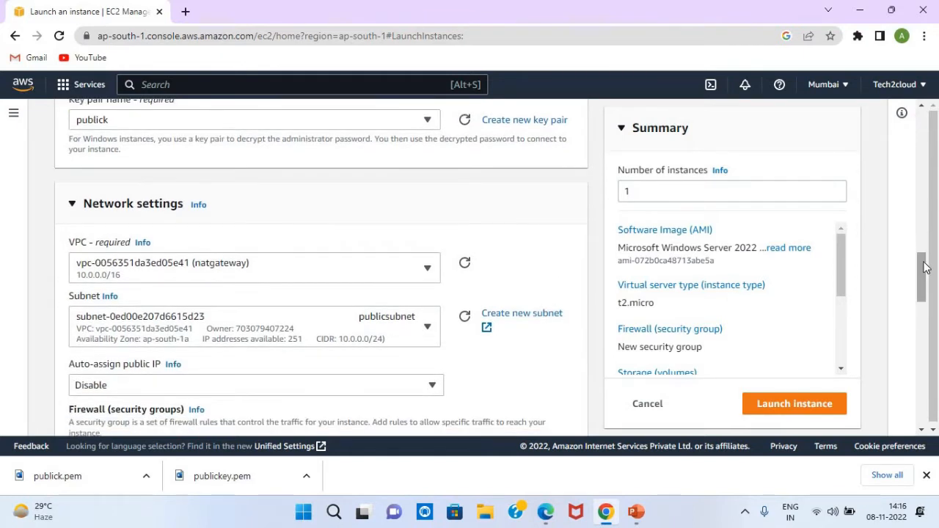
{"action": "left_click", "coordinate": [405, 388]}
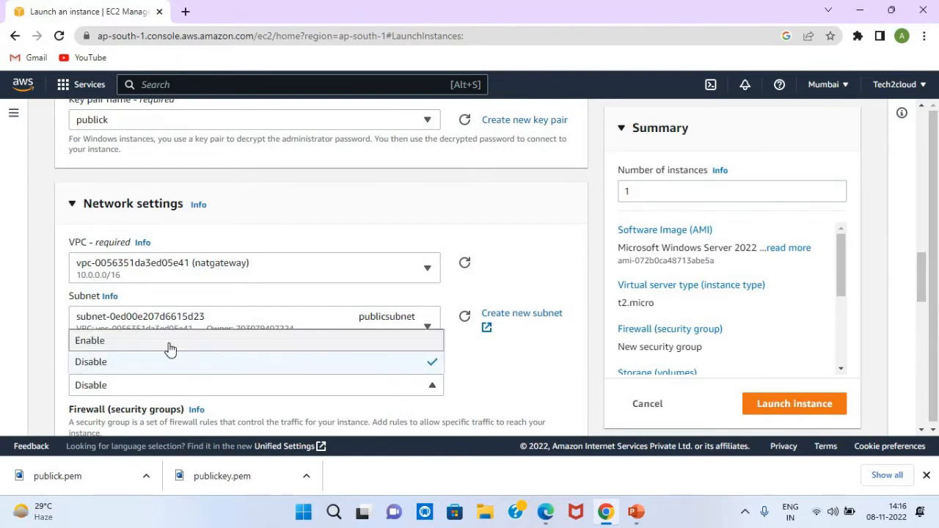
{"action": "left_click", "coordinate": [169, 341]}
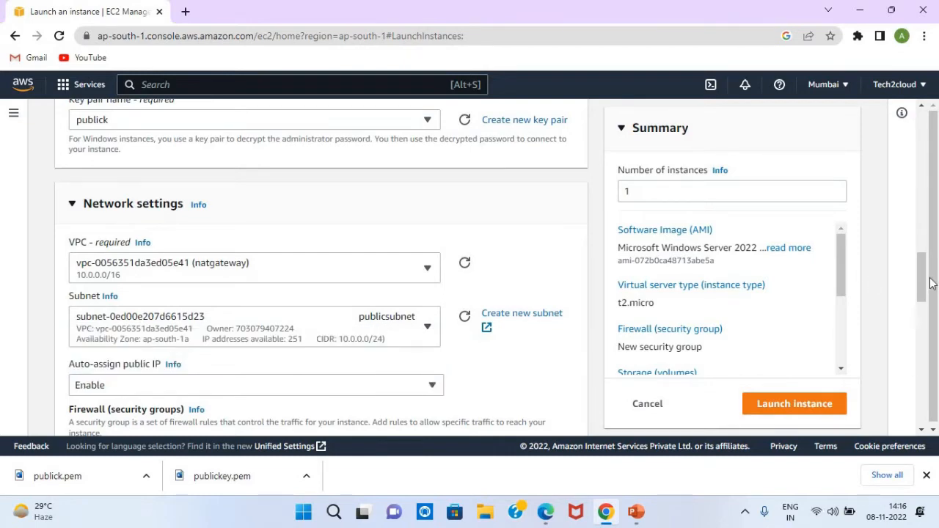
- Name the new security group natgrp in the publicserver instance's firewall settings
{"action": "left_click", "coordinate": [916, 323]}
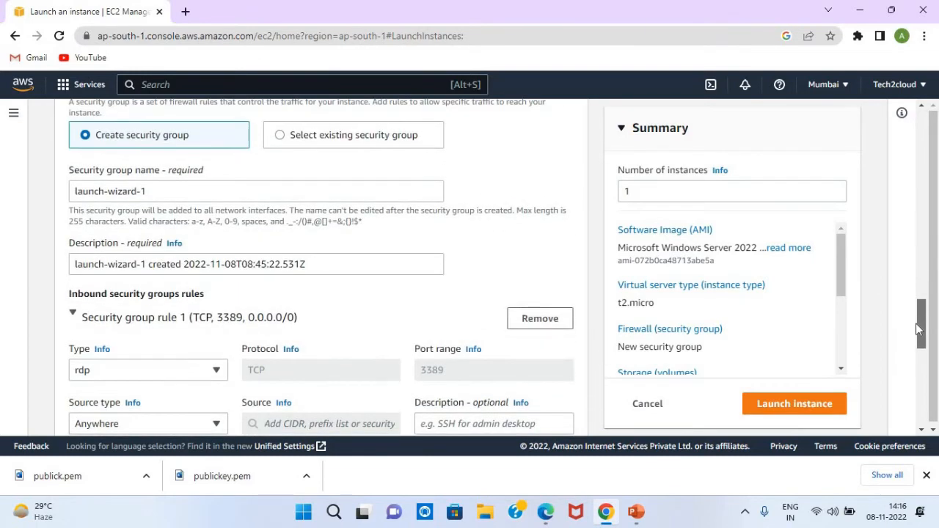
{"action": "scroll", "coordinate": [917, 322], "scroll_direction": "up", "scroll_amount": 1}
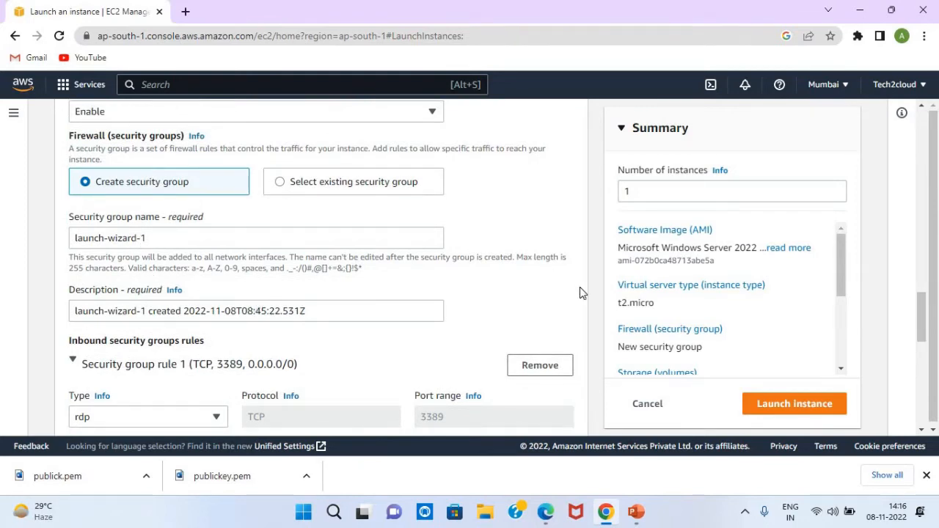
{"action": "left_click", "coordinate": [154, 238]}
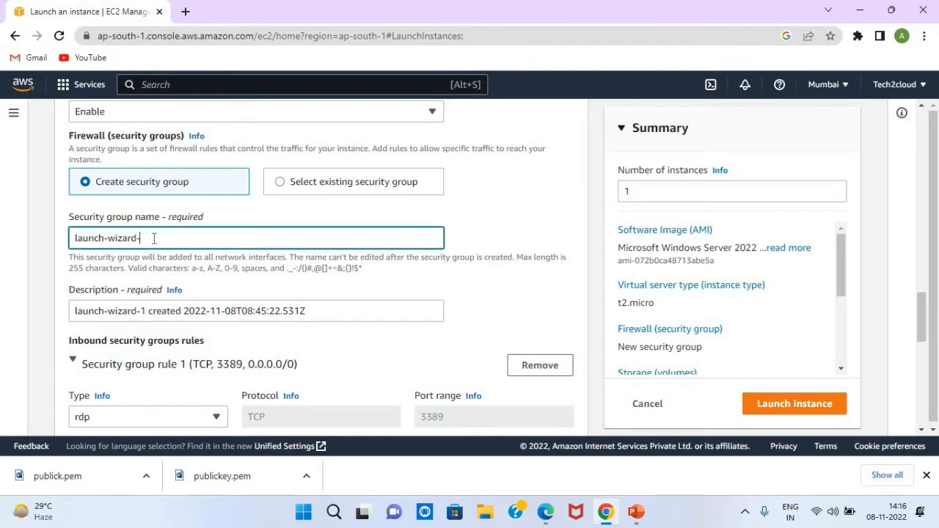
{"action": "key", "text": "BackSpace"}
{"action": "key", "text": "BackSpace"}
{"action": "key", "text": "BackSpace"}
{"action": "key", "text": "BackSpace"}
{"action": "key", "text": "BackSpace"}
{"action": "key", "text": "BackSpace"}
{"action": "key", "text": "BackSpace"}
{"action": "key", "text": "BackSpace"}
{"action": "key", "text": "BackSpace"}
{"action": "key", "text": "BackSpace"}
{"action": "key", "text": "BackSpace"}
{"action": "key", "text": "BackSpace"}
{"action": "key", "text": "BackSpace"}
{"action": "key", "text": "BackSpace"}
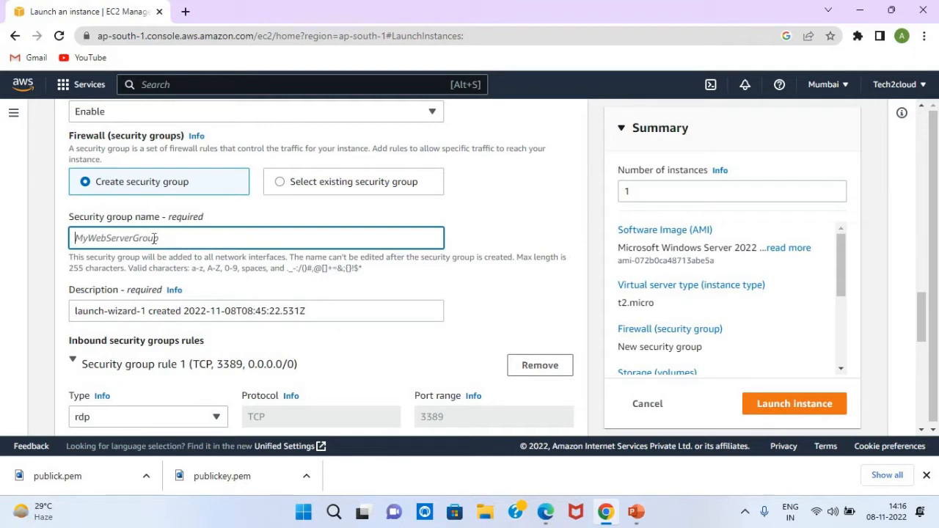
{"action": "type", "text": "natgrp"}
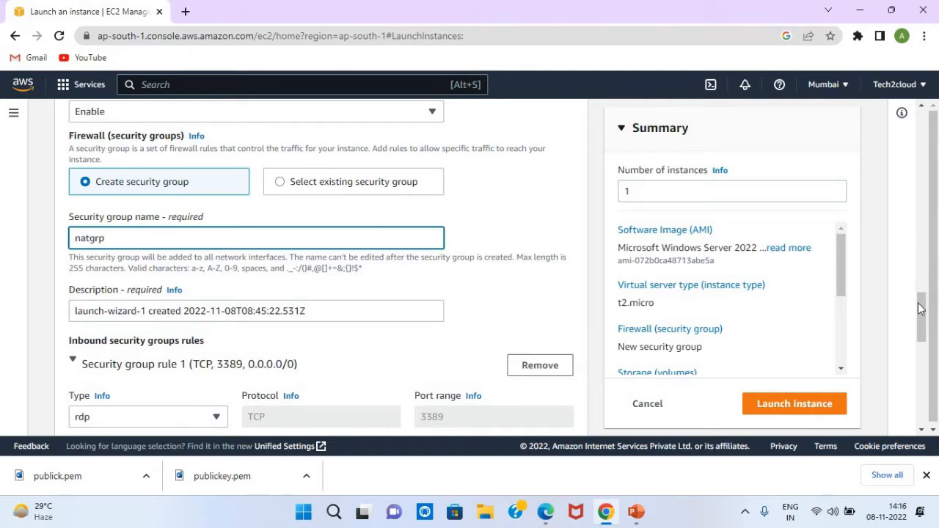
- Add a second inbound security group rule of type All ICMP - IPv4 with source type Anywhere
{"action": "scroll", "coordinate": [922, 330], "scroll_direction": "down", "scroll_amount": 3}
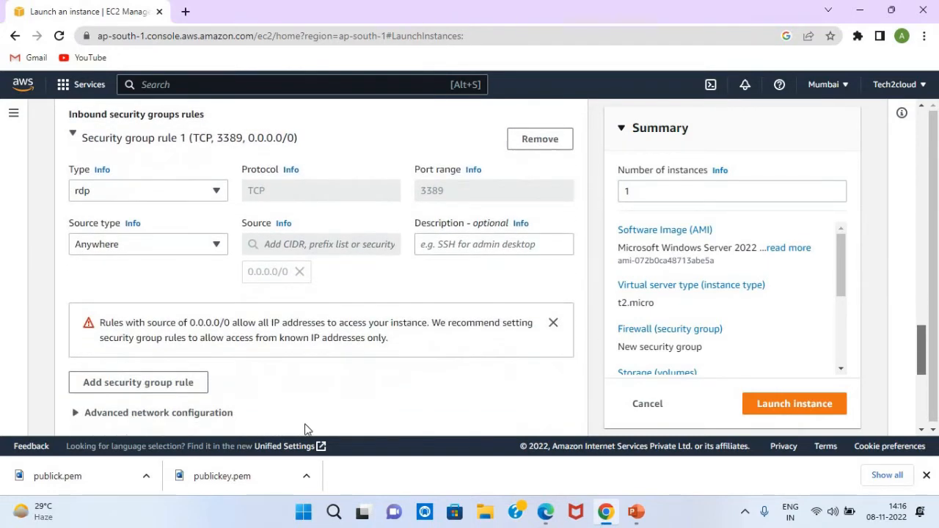
{"action": "left_click", "coordinate": [126, 383]}
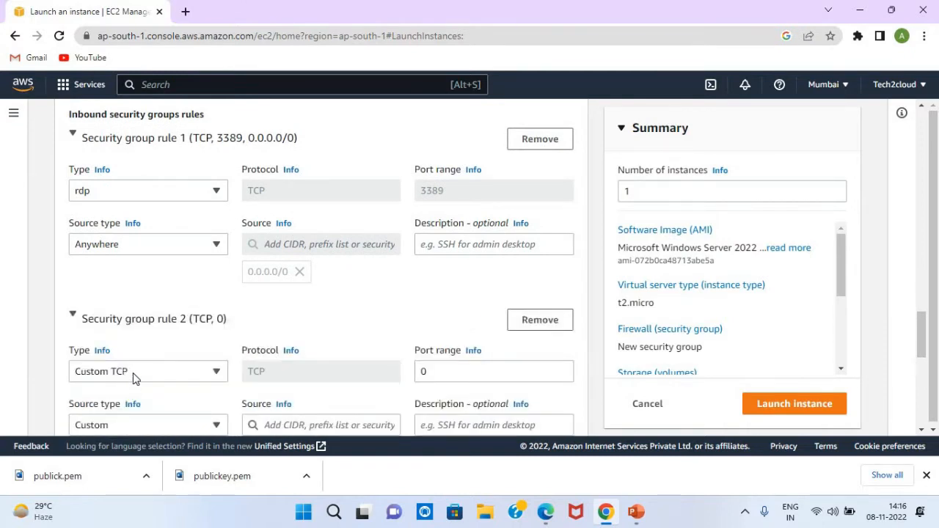
{"action": "left_click", "coordinate": [132, 373]}
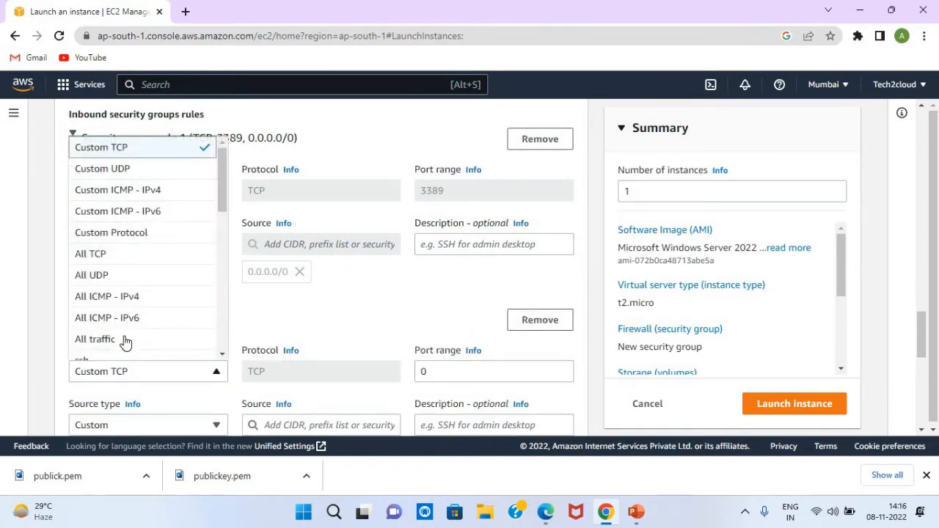
{"action": "left_click", "coordinate": [110, 297]}
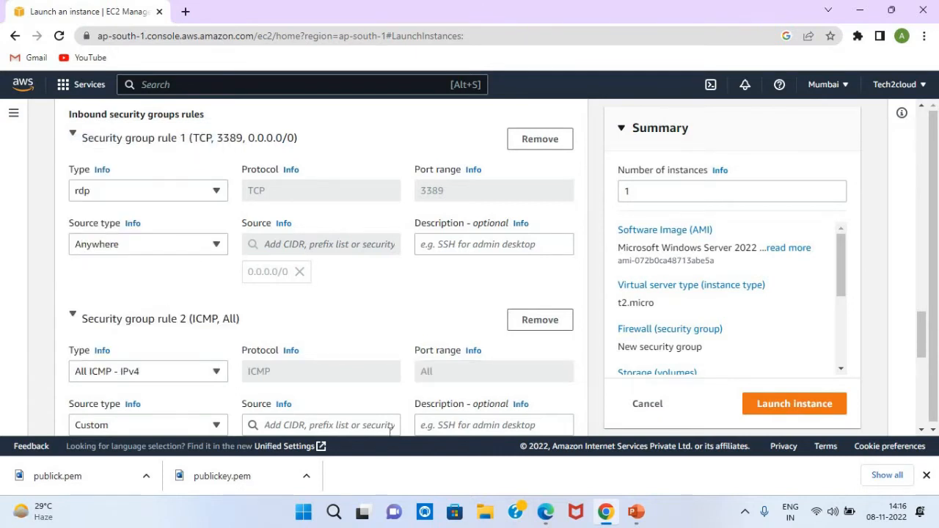
{"action": "left_click", "coordinate": [216, 426]}
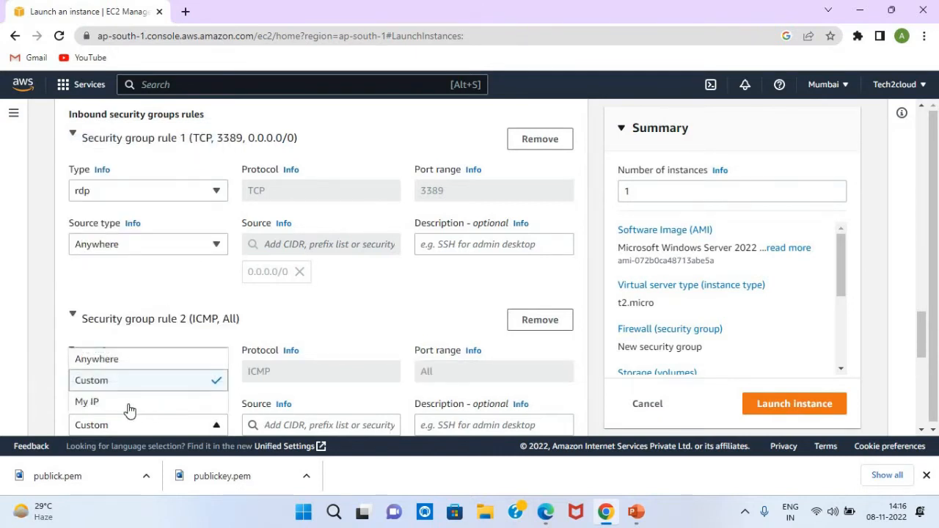
{"action": "key", "text": "Return"}
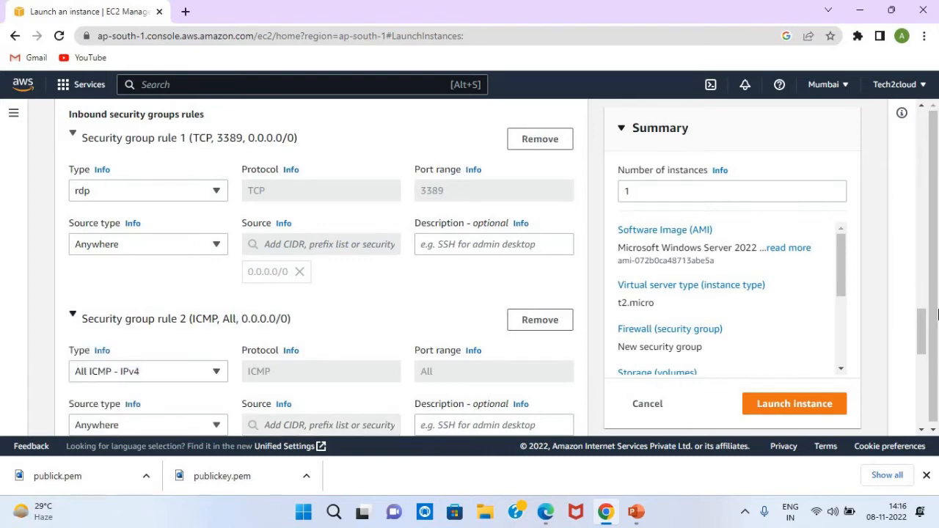
- Launch the publicserver instance, keeping the default storage, and refresh the list of all instances
{"action": "left_click_drag", "start_coordinate": [920, 327], "coordinate": [925, 398]}
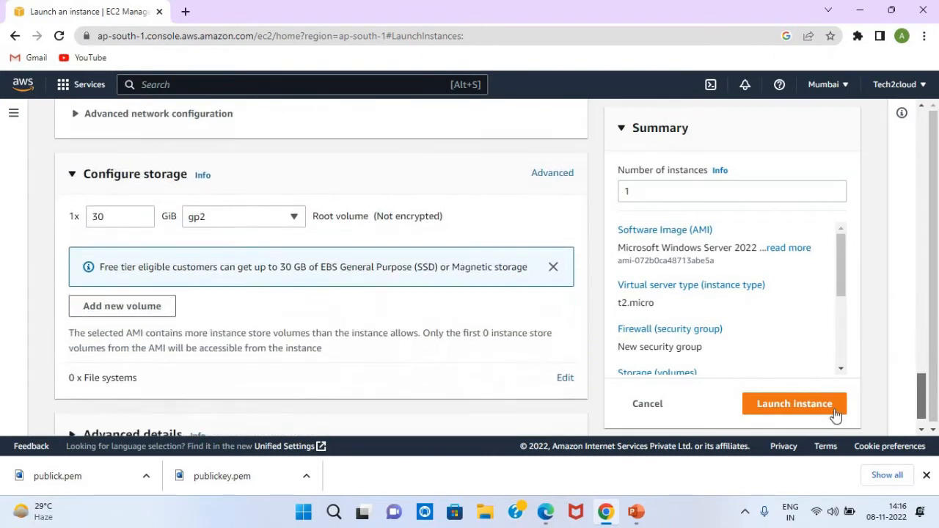
{"action": "left_click", "coordinate": [790, 404]}
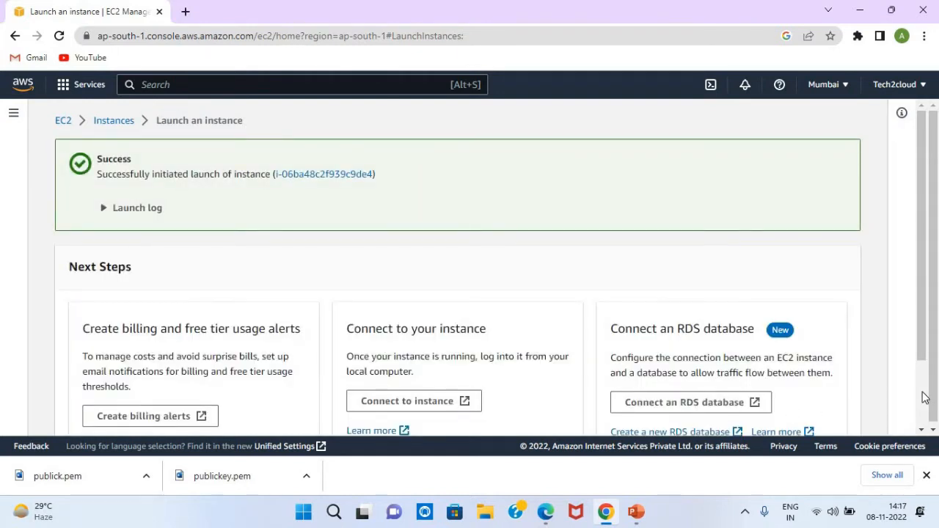
{"action": "scroll", "coordinate": [924, 397], "scroll_direction": "down", "scroll_amount": 1}
{"action": "scroll", "coordinate": [924, 397], "scroll_direction": "down", "scroll_amount": 3}
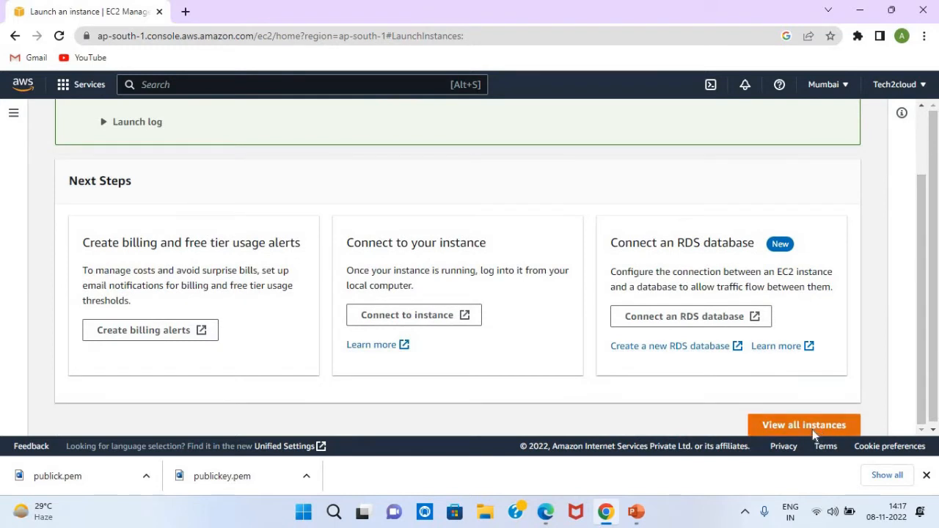
{"action": "left_click", "coordinate": [812, 429]}
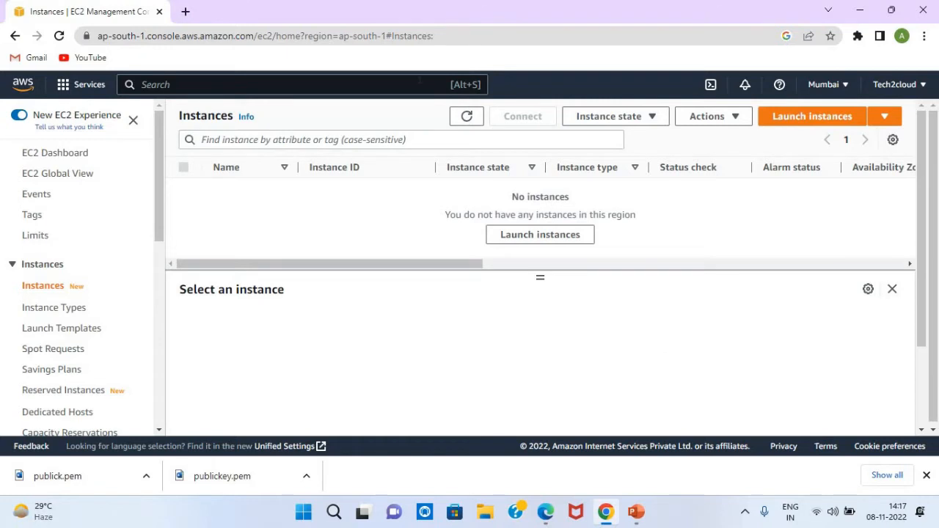
{"action": "left_click", "coordinate": [467, 117]}
{"action": "left_click", "coordinate": [468, 118]}
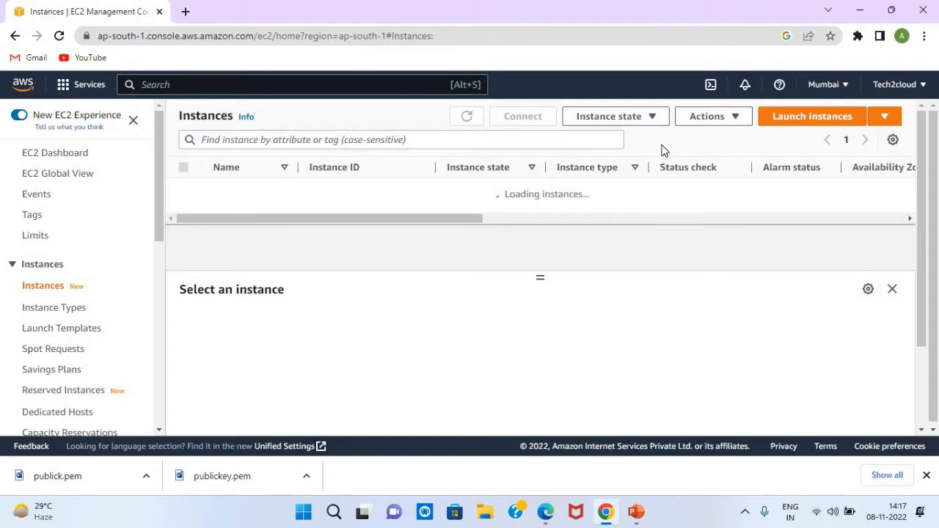
- Start launching another instance named privateserver and choose the Windows image Microsoft Windows Server 2022 for it
{"action": "left_click", "coordinate": [788, 119]}
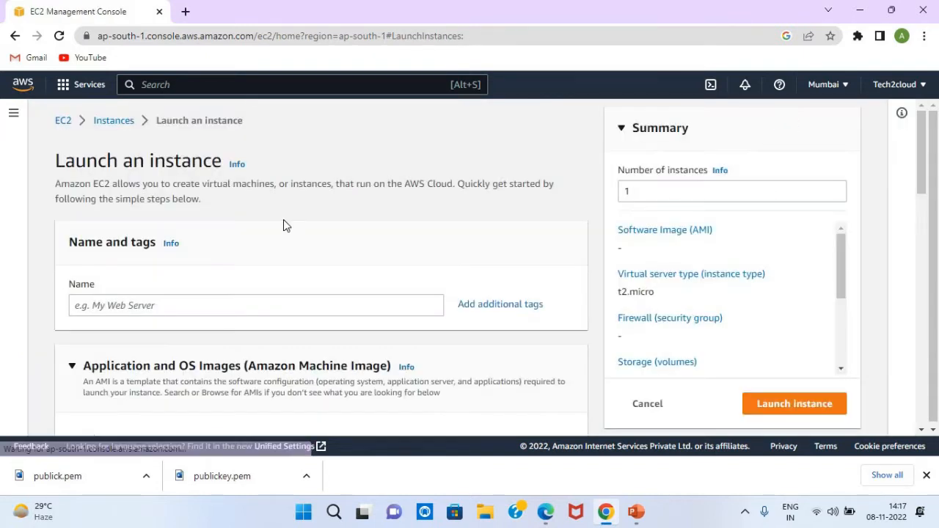
{"action": "left_click", "coordinate": [222, 300]}
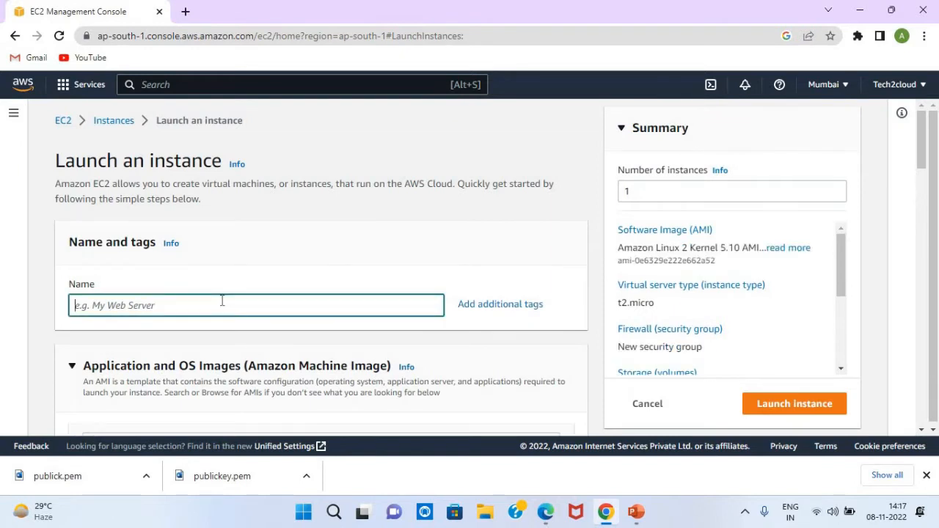
{"action": "type", "text": "privateserver"}
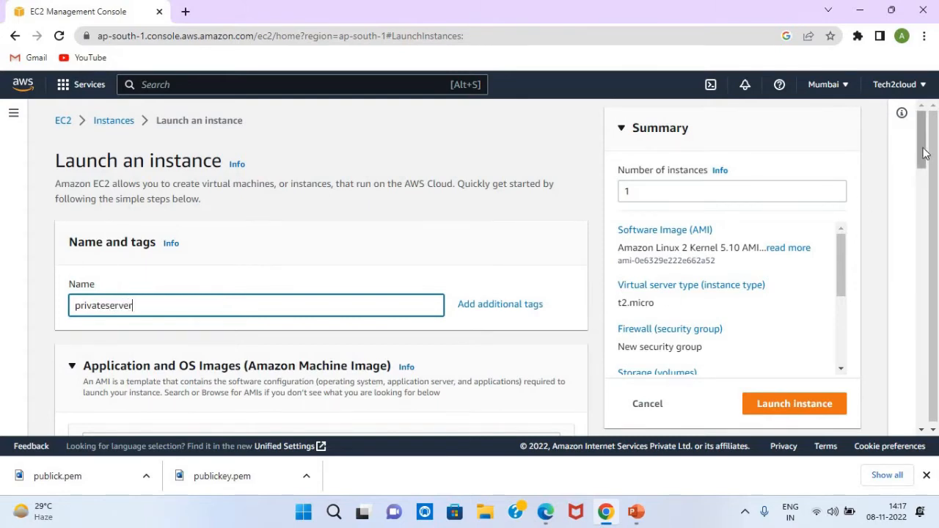
{"action": "left_click", "coordinate": [914, 226]}
{"action": "left_click_drag", "start_coordinate": [913, 226], "coordinate": [913, 239]}
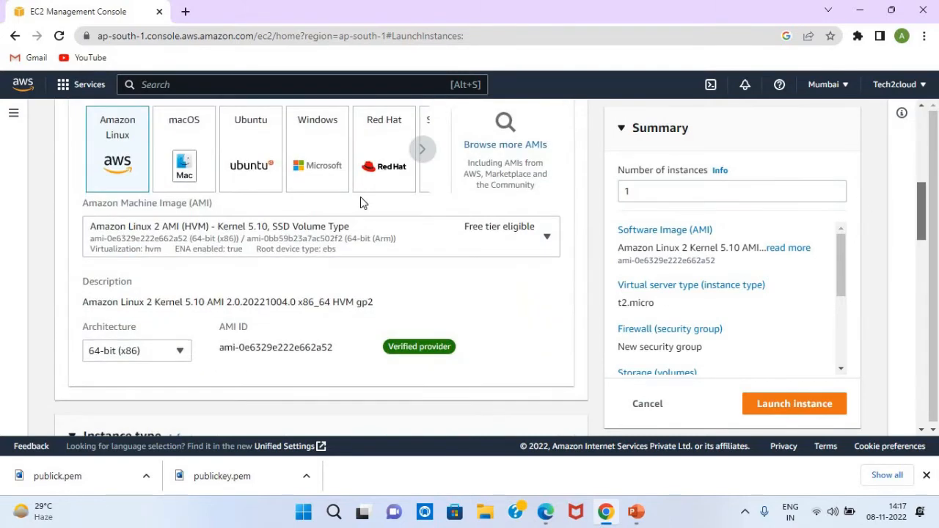
{"action": "left_click", "coordinate": [321, 158]}
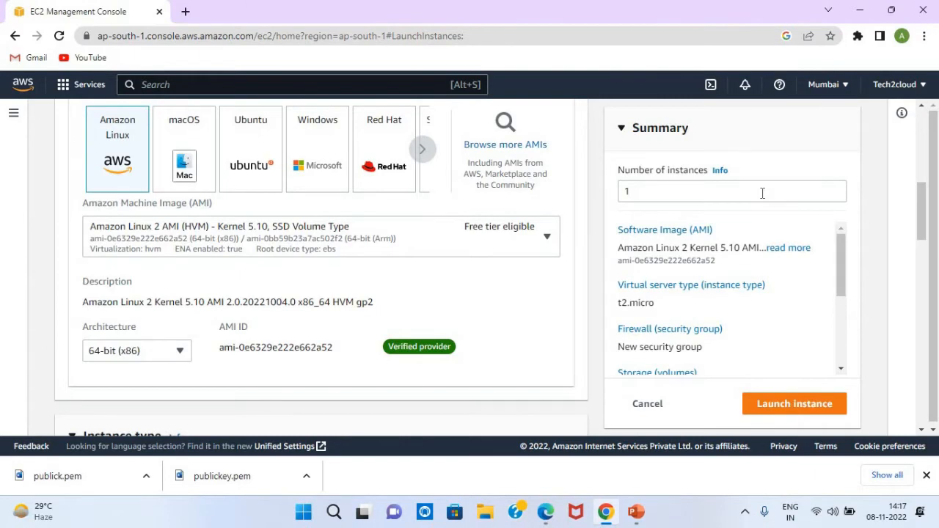
- Create a key pair named privatek in .pem format for the privateserver instance
{"action": "left_click_drag", "start_coordinate": [922, 212], "coordinate": [923, 249]}
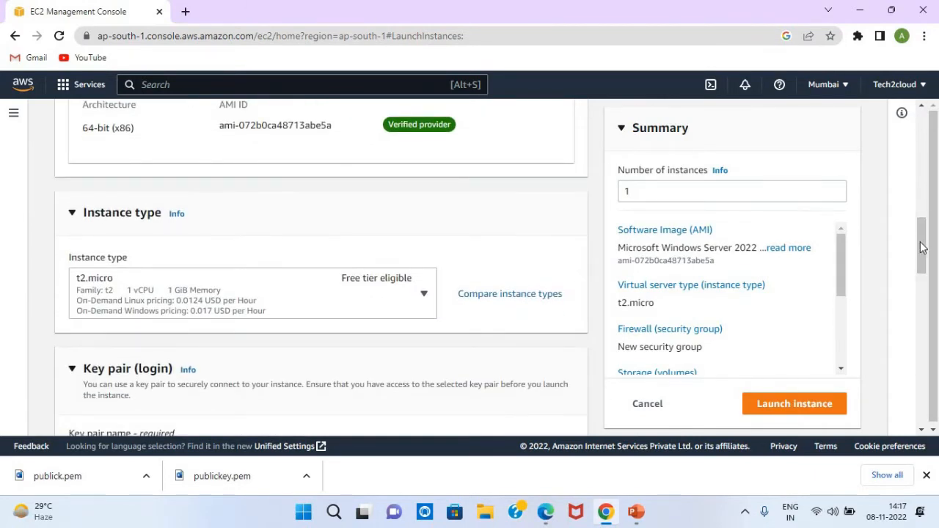
{"action": "left_click_drag", "start_coordinate": [926, 283], "coordinate": [925, 316]}
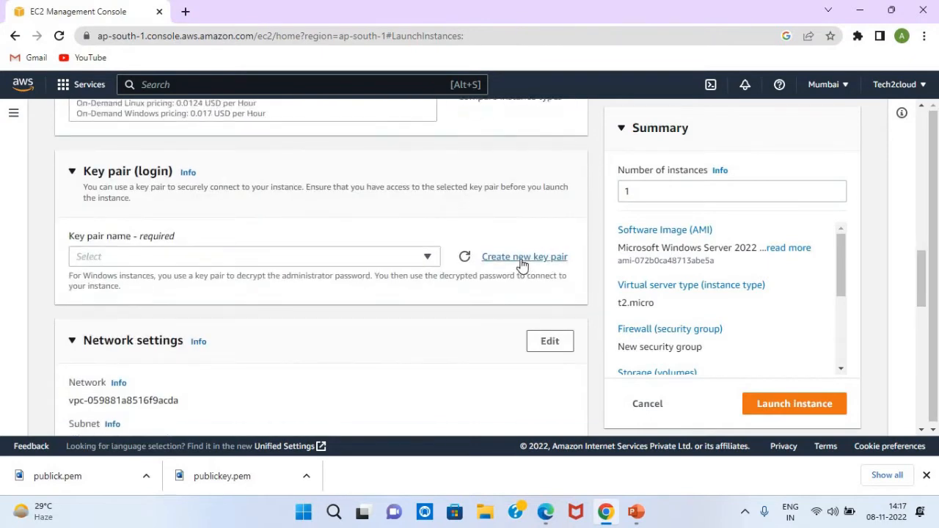
{"action": "left_click", "coordinate": [523, 261]}
{"action": "left_click", "coordinate": [371, 286]}
{"action": "type", "text": "privatek"}
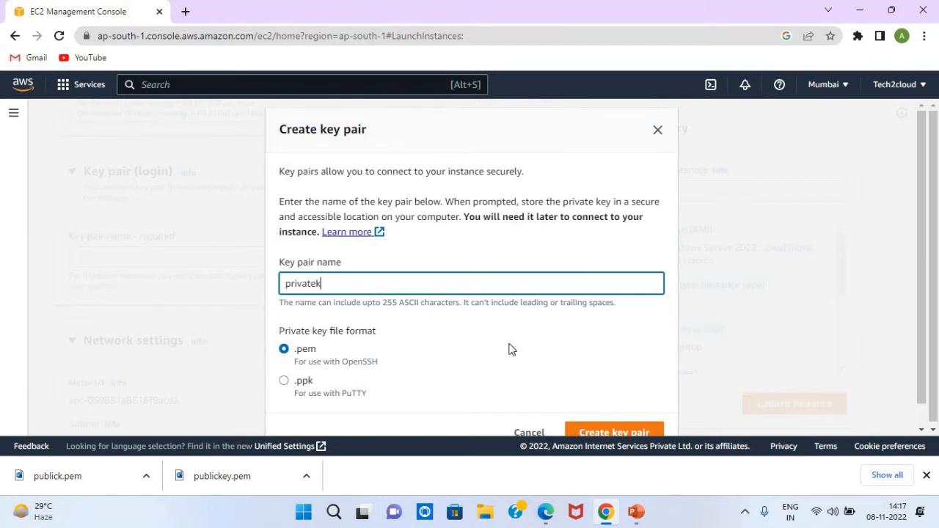
{"action": "left_click", "coordinate": [599, 433]}
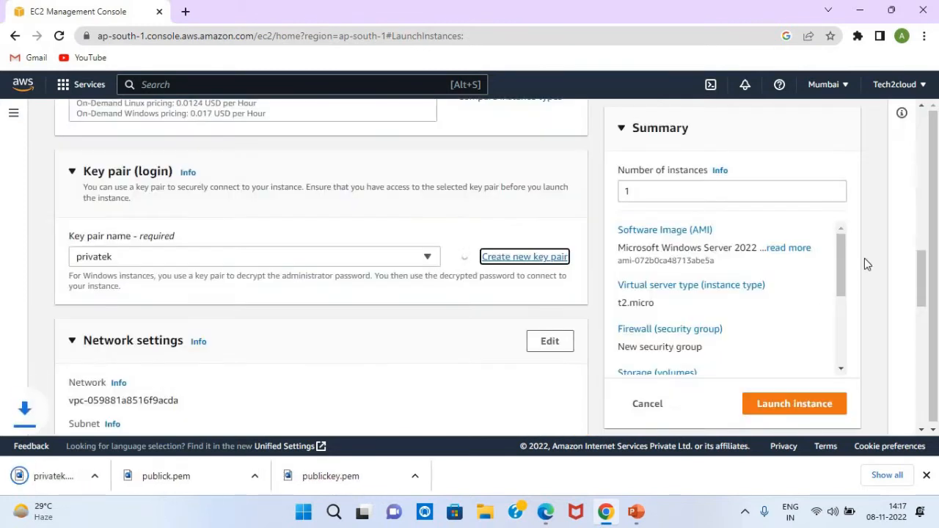
- Place the privateserver instance in the natgateway VPC and its privatesubnet
{"action": "left_click", "coordinate": [549, 341]}
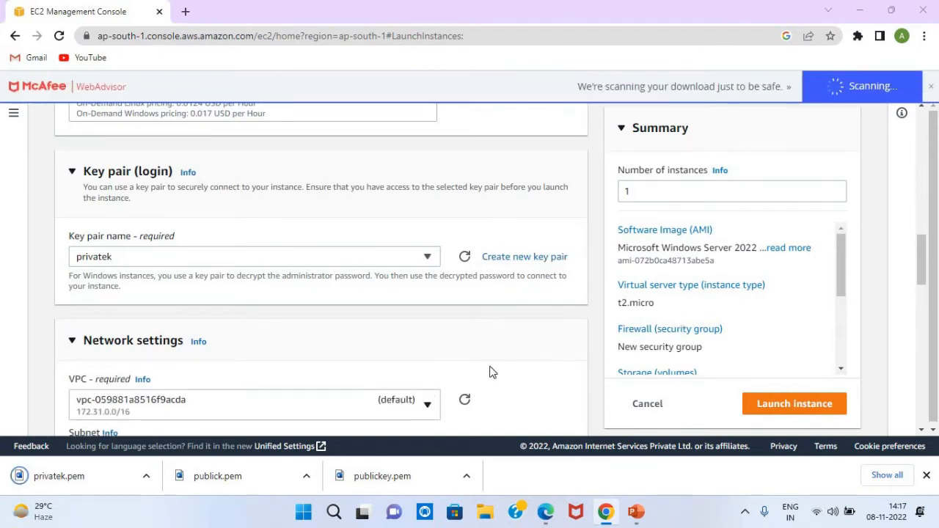
{"action": "left_click", "coordinate": [415, 407]}
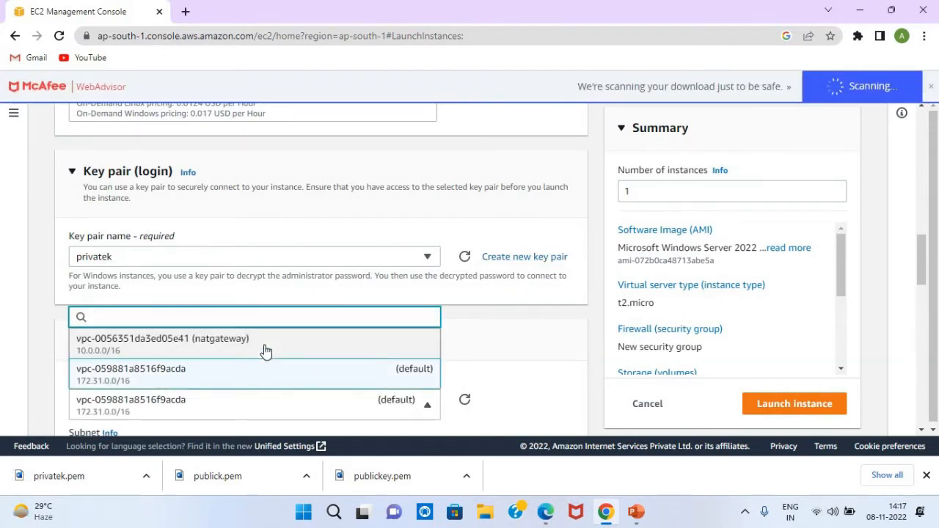
{"action": "left_click", "coordinate": [264, 349]}
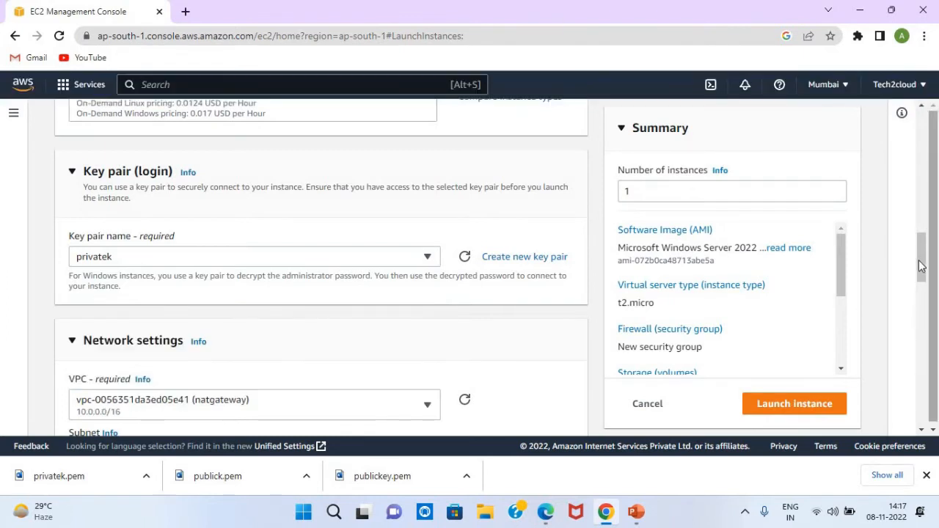
{"action": "left_click_drag", "start_coordinate": [921, 265], "coordinate": [923, 285]}
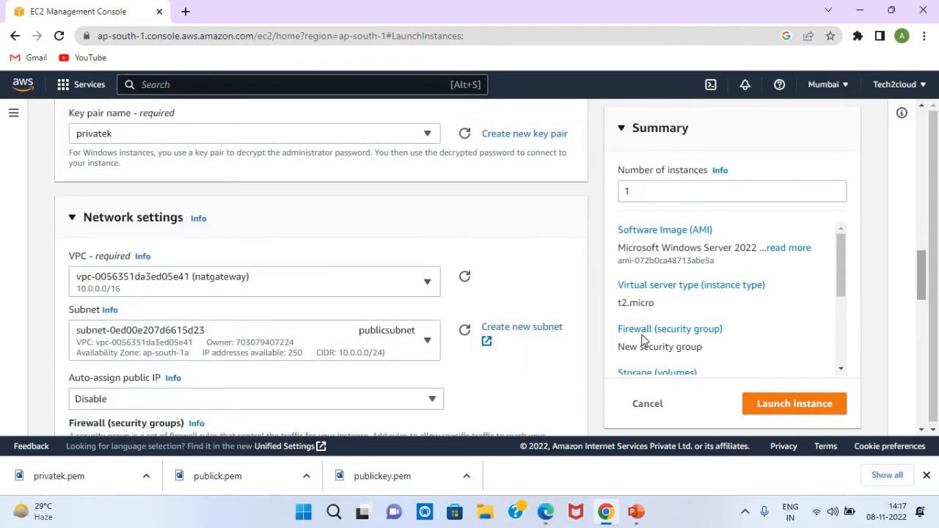
{"action": "left_click", "coordinate": [425, 345]}
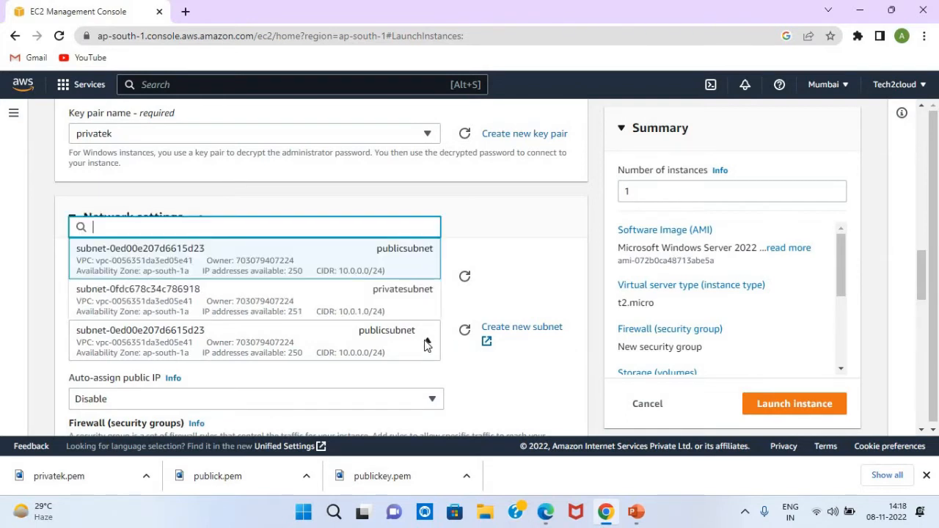
{"action": "left_click", "coordinate": [401, 301]}
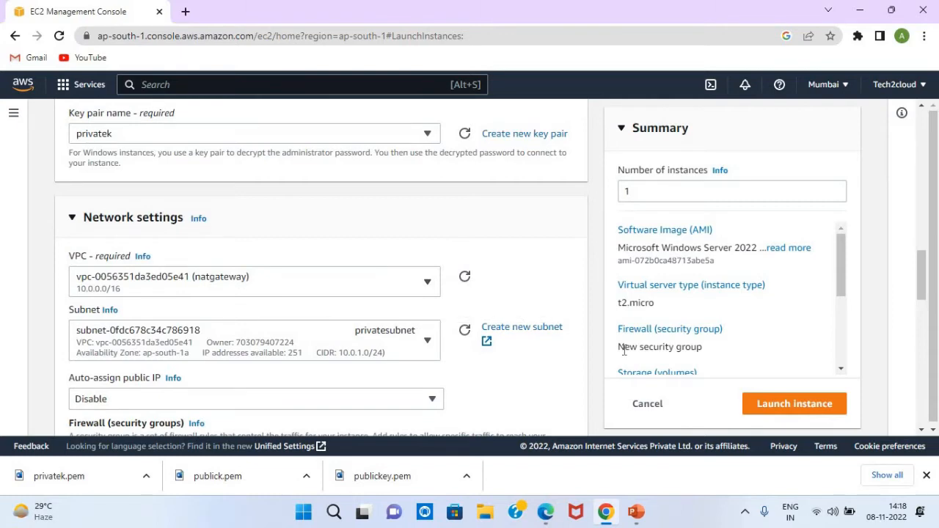
- Assign the existing security group natgrp to the privateserver instance
{"action": "left_click_drag", "start_coordinate": [919, 266], "coordinate": [922, 299]}
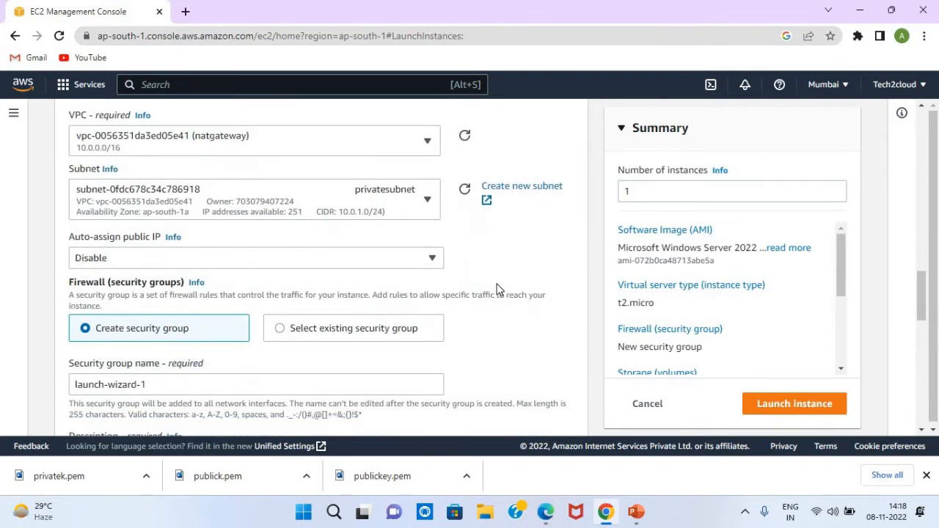
{"action": "left_click_drag", "start_coordinate": [924, 295], "coordinate": [921, 332]}
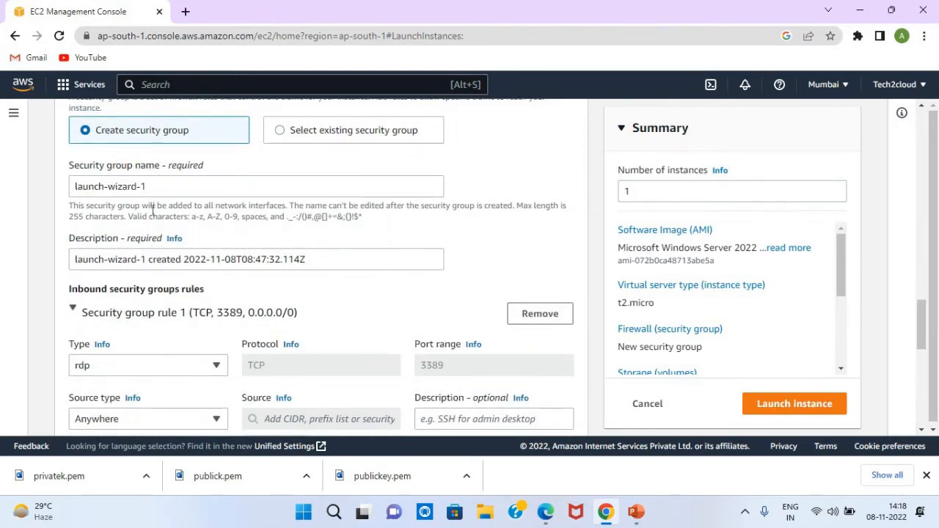
{"action": "left_click", "coordinate": [280, 132]}
{"action": "left_click", "coordinate": [207, 189]}
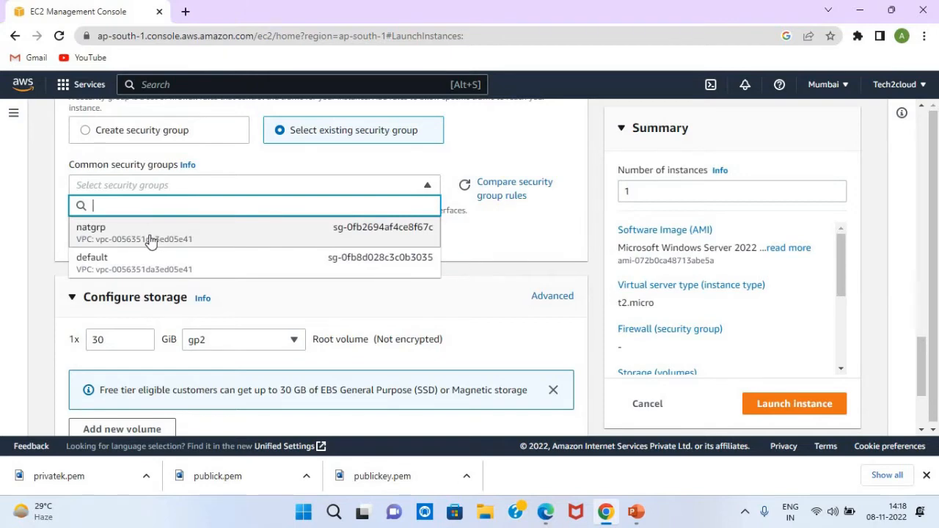
{"action": "left_click", "coordinate": [151, 240]}
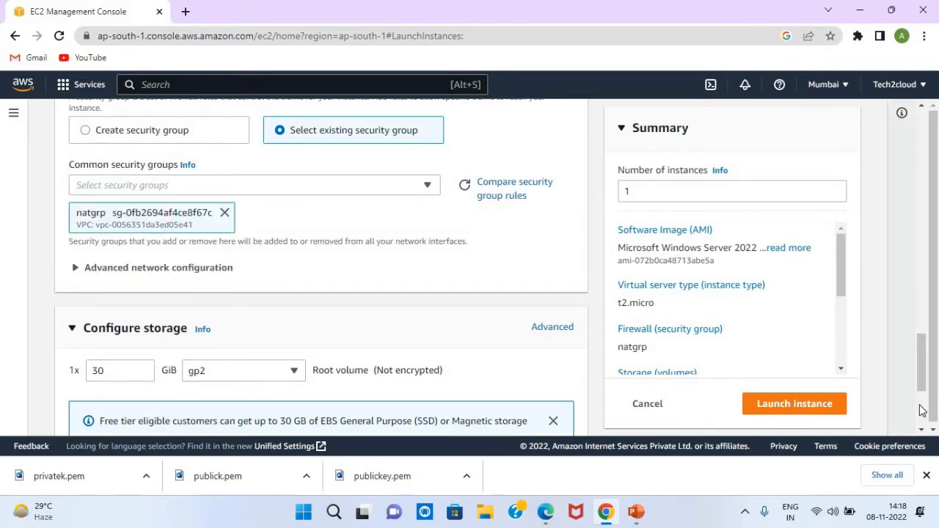
- Launch the privateserver instance with the default storage and refresh the list of all instances
{"action": "scroll", "coordinate": [744, 411], "scroll_direction": "down", "scroll_amount": 3}
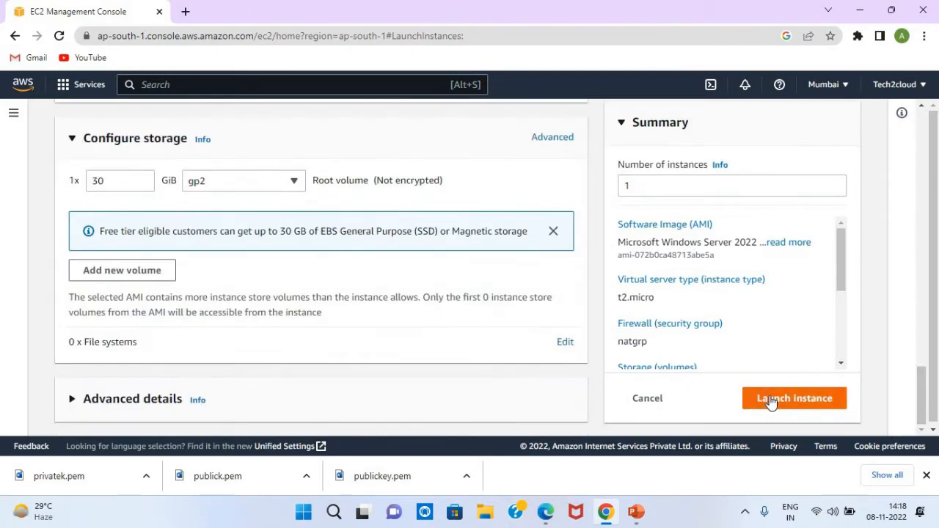
{"action": "left_click", "coordinate": [769, 402]}
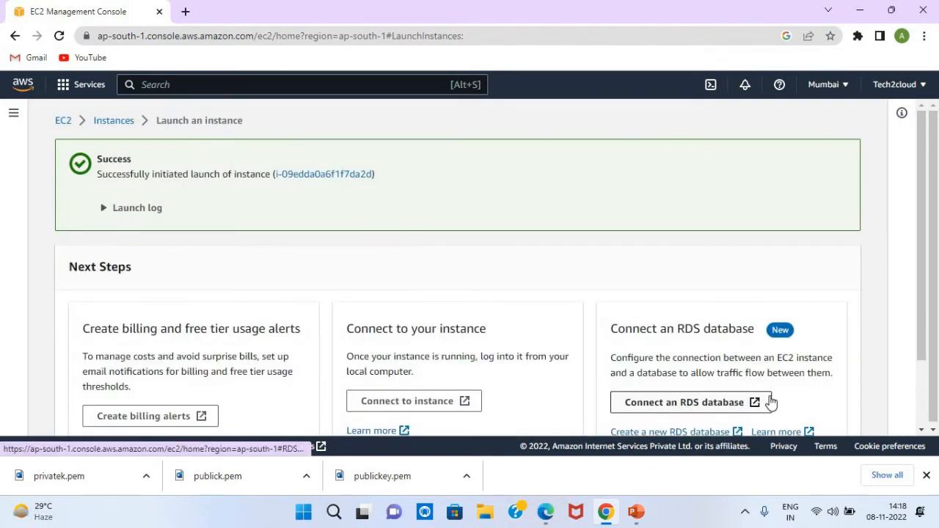
{"action": "scroll", "coordinate": [794, 432], "scroll_direction": "down", "scroll_amount": 2}
{"action": "left_click", "coordinate": [795, 431]}
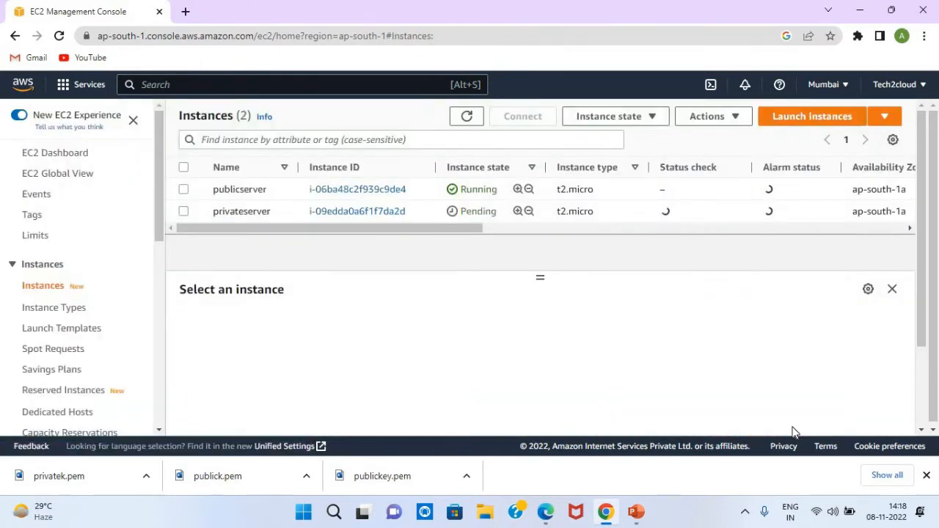
{"action": "left_click", "coordinate": [462, 122]}
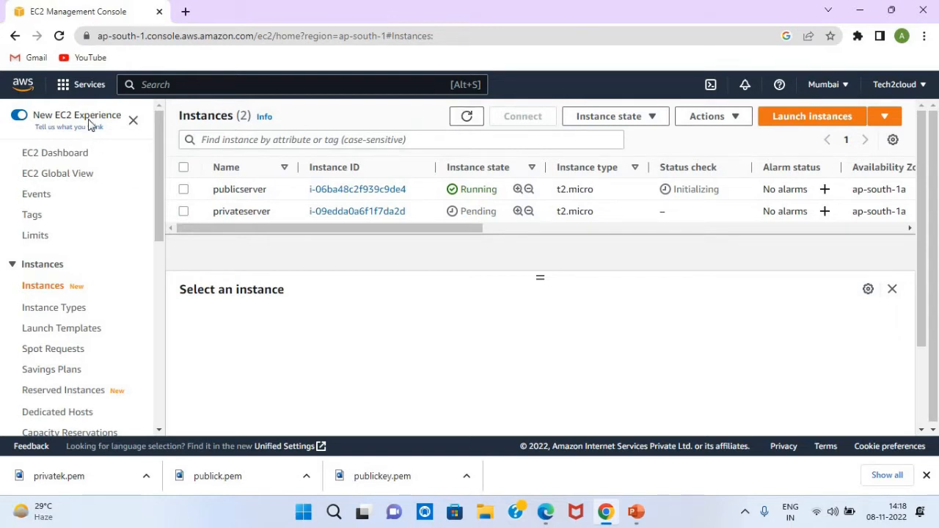
- Switch to the VPC service and start creating a NAT gateway
{"action": "left_click", "coordinate": [91, 86]}
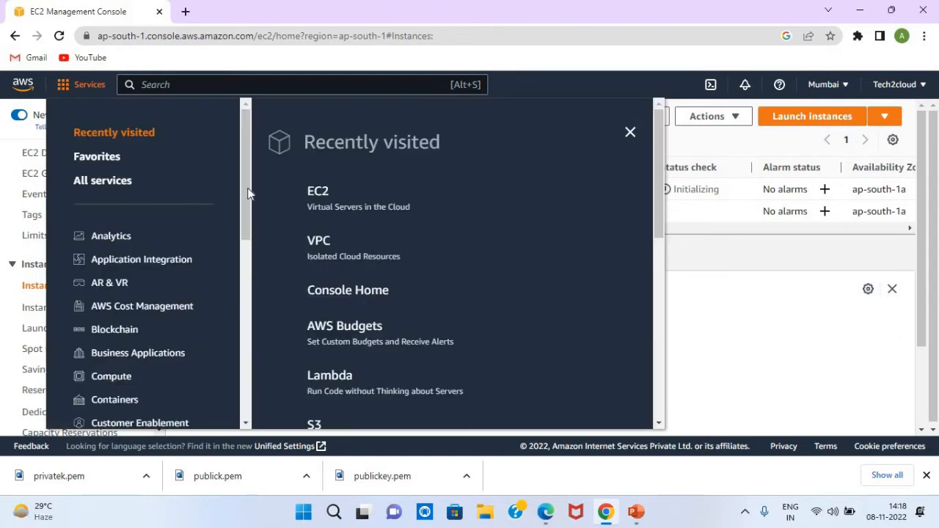
{"action": "left_click", "coordinate": [320, 247]}
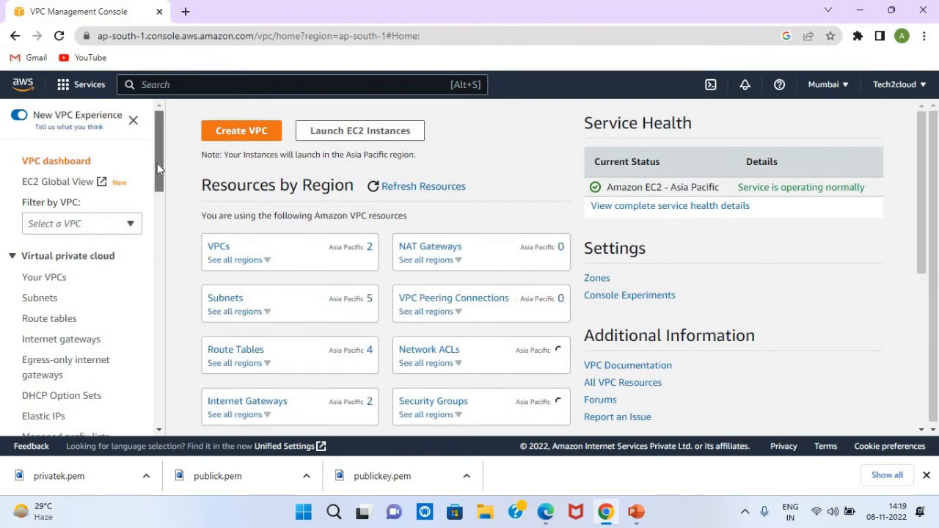
{"action": "scroll", "coordinate": [157, 166], "scroll_direction": "down", "scroll_amount": 2}
{"action": "scroll", "coordinate": [160, 192], "scroll_direction": "down", "scroll_amount": 3}
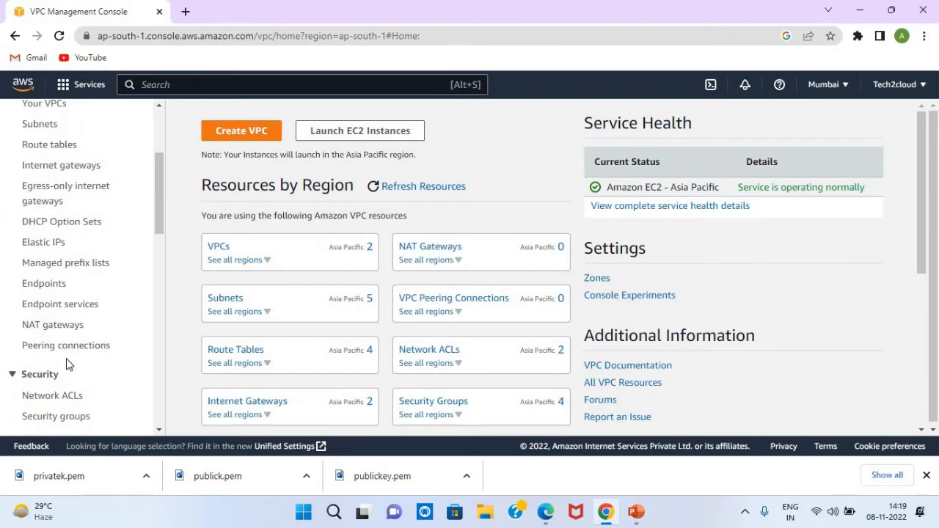
{"action": "left_click", "coordinate": [37, 328]}
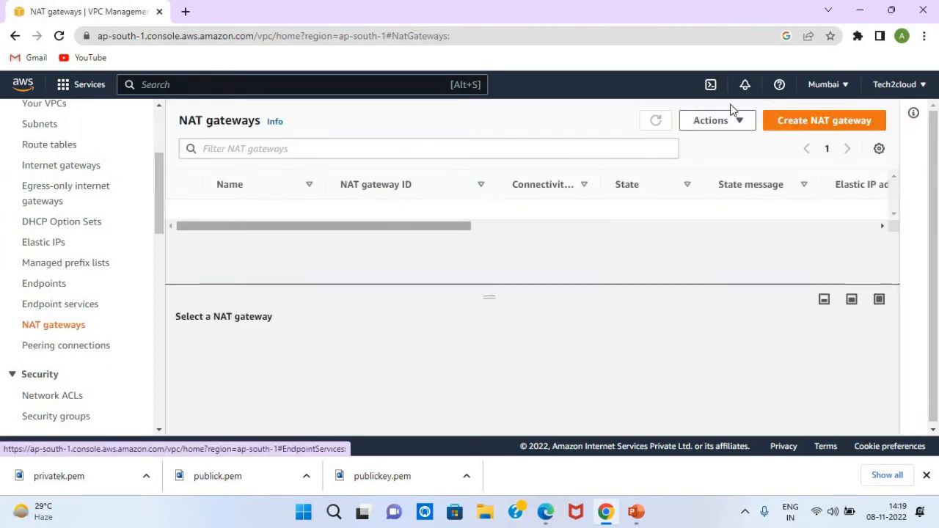
{"action": "left_click", "coordinate": [801, 124]}
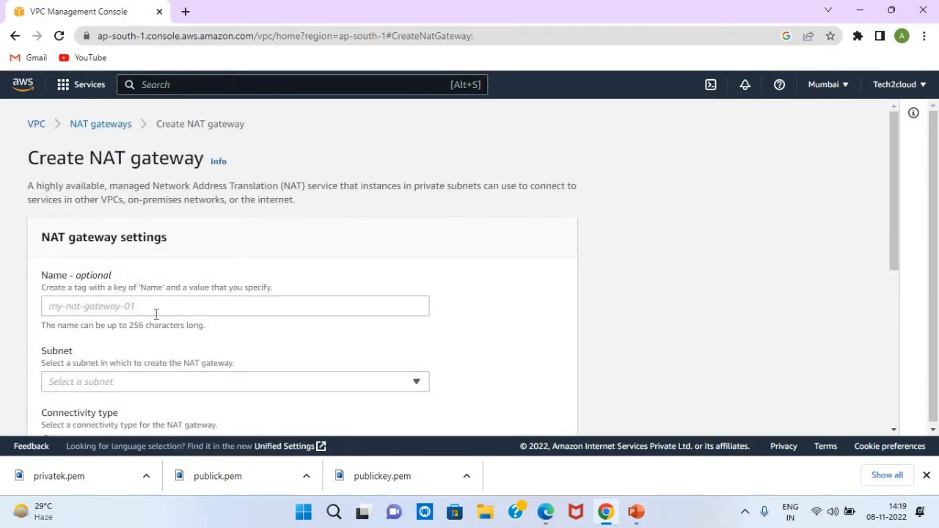
- Name the NAT gateway natgateway123 and place it in publicsubnet
{"action": "left_click", "coordinate": [156, 310]}
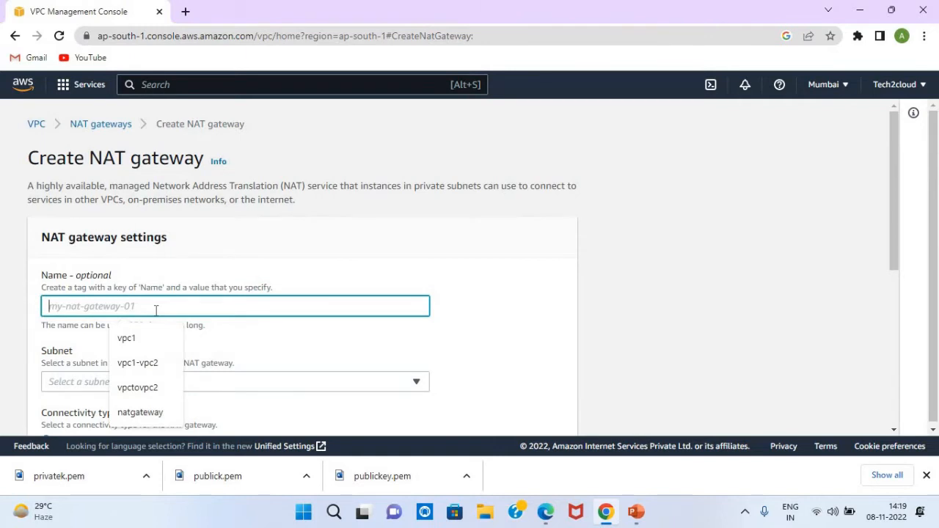
{"action": "type", "text": "natgate"}
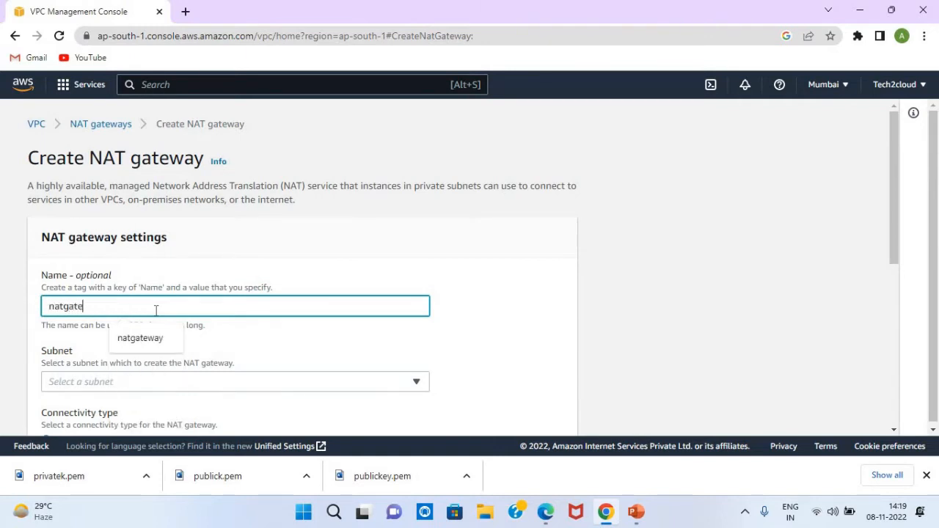
{"action": "type", "text": "way123"}
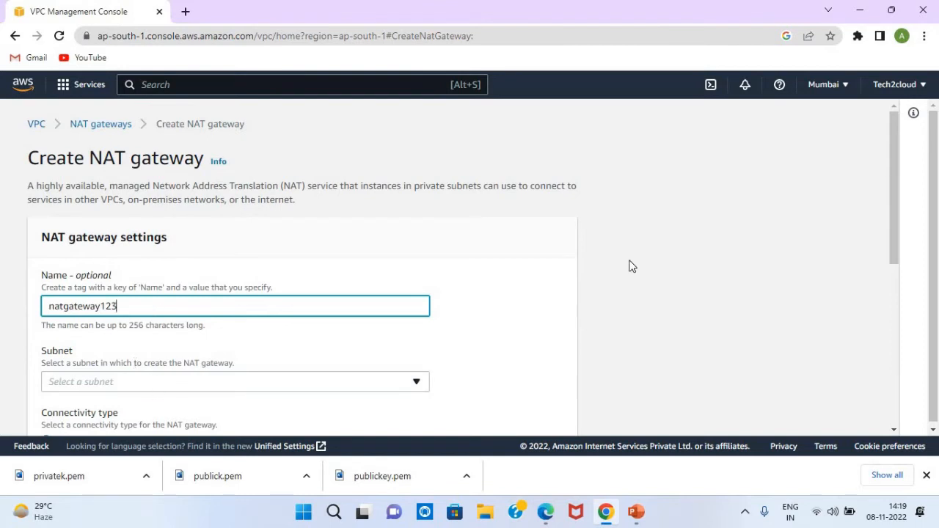
{"action": "left_click_drag", "start_coordinate": [893, 172], "coordinate": [891, 223]}
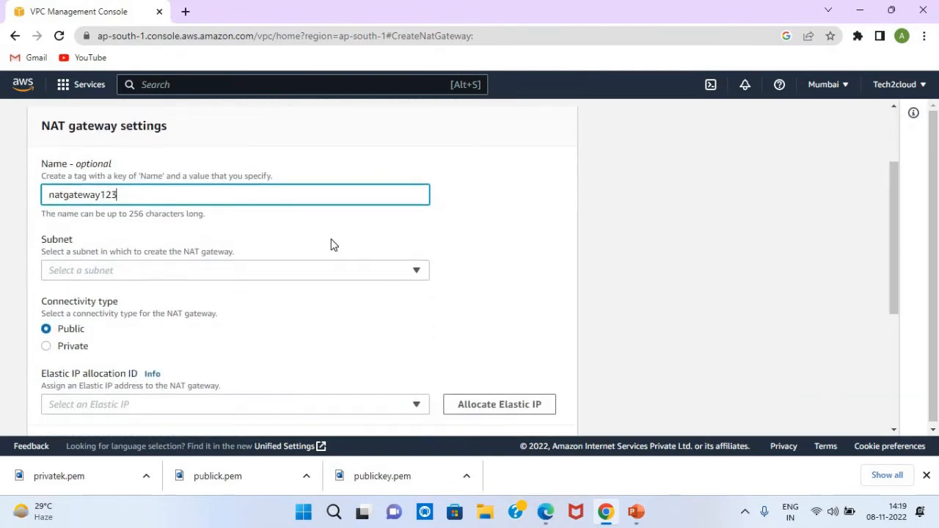
{"action": "left_click", "coordinate": [205, 280]}
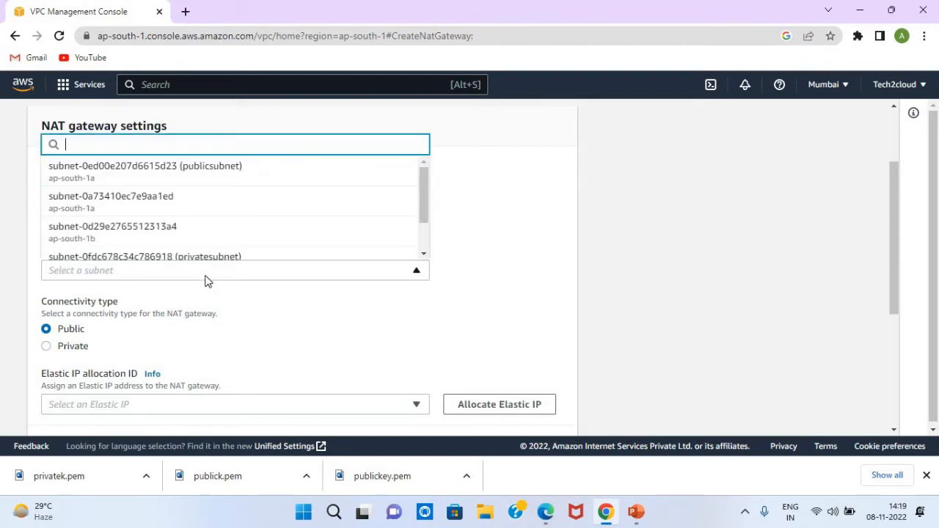
{"action": "left_click", "coordinate": [193, 173]}
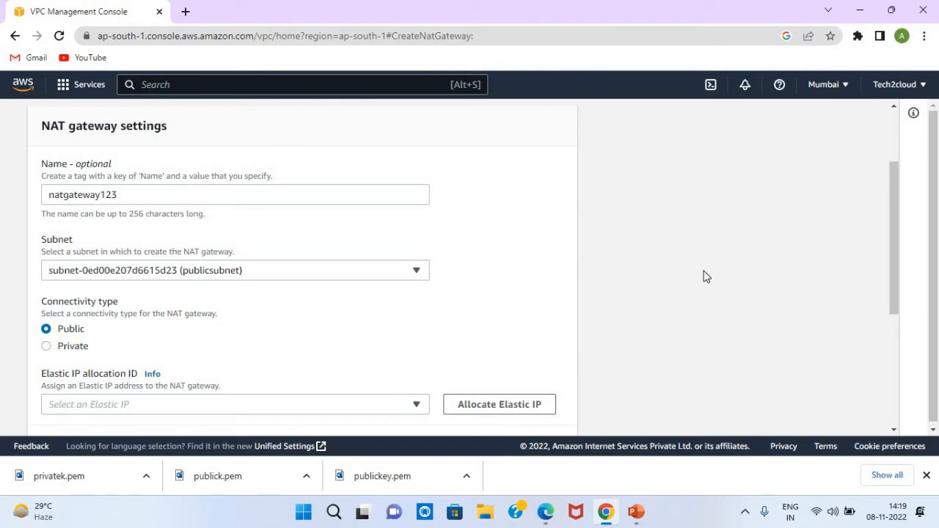
- Allocate an Elastic IP to the NAT gateway, keeping public connectivity, and create the gateway
{"action": "left_click_drag", "start_coordinate": [891, 234], "coordinate": [899, 305]}
{"action": "left_click", "coordinate": [499, 256]}
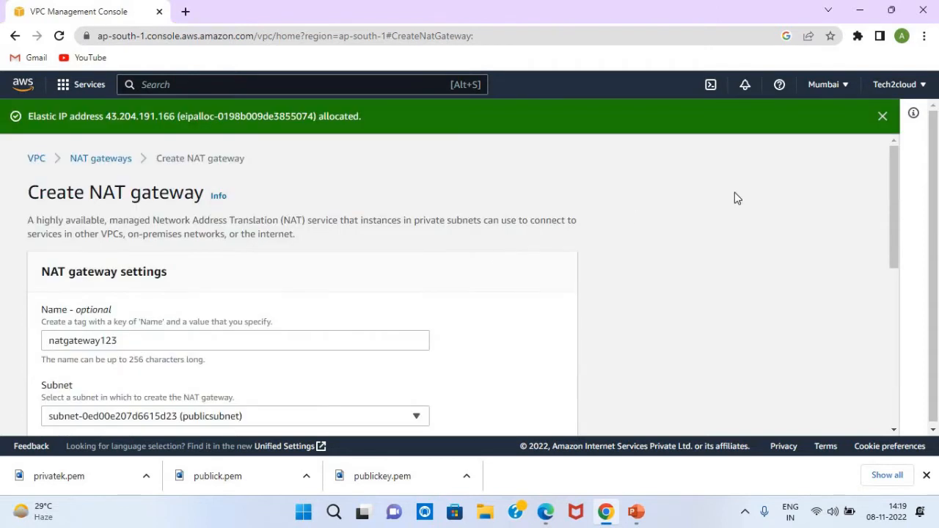
{"action": "left_click_drag", "start_coordinate": [888, 192], "coordinate": [890, 343]}
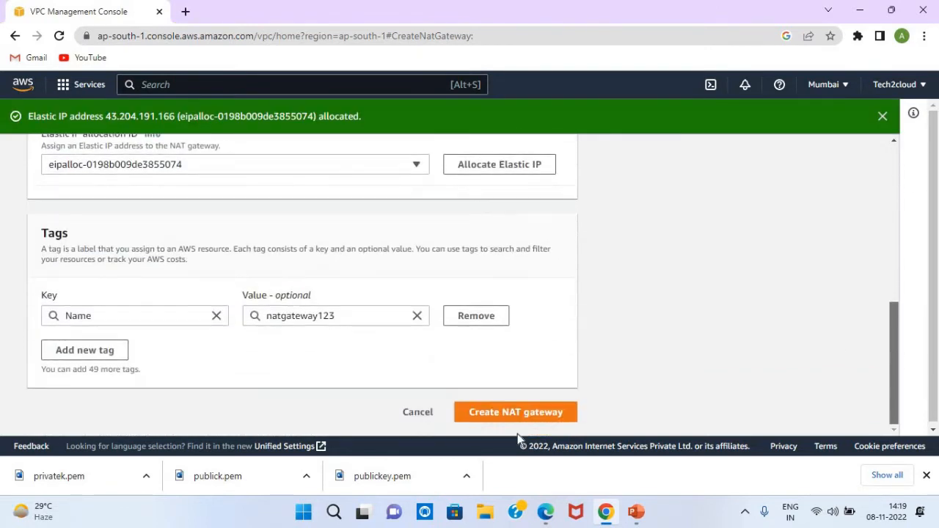
{"action": "left_click", "coordinate": [501, 416]}
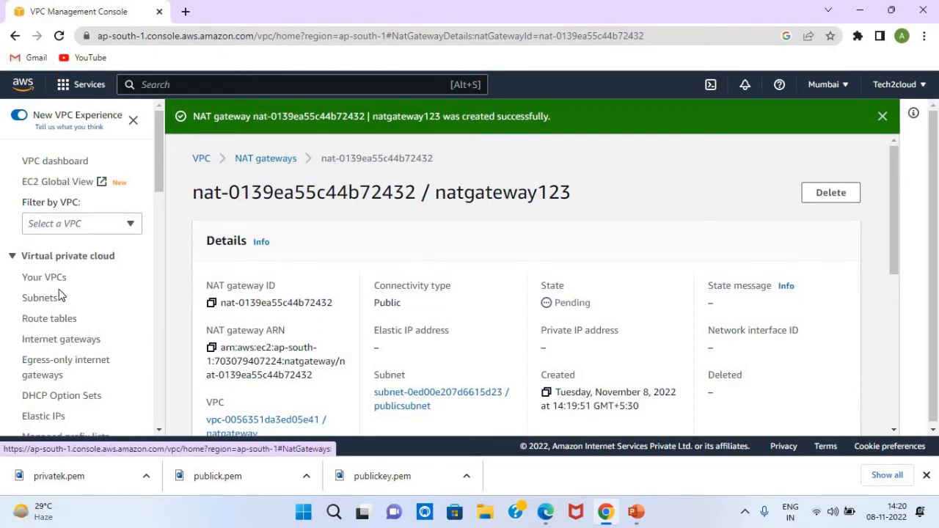
- Return to the list of NAT gateways and examine natgateway123's state, IP addresses, VPC and subnet
{"action": "scroll", "coordinate": [218, 316], "scroll_direction": "down", "scroll_amount": 10}
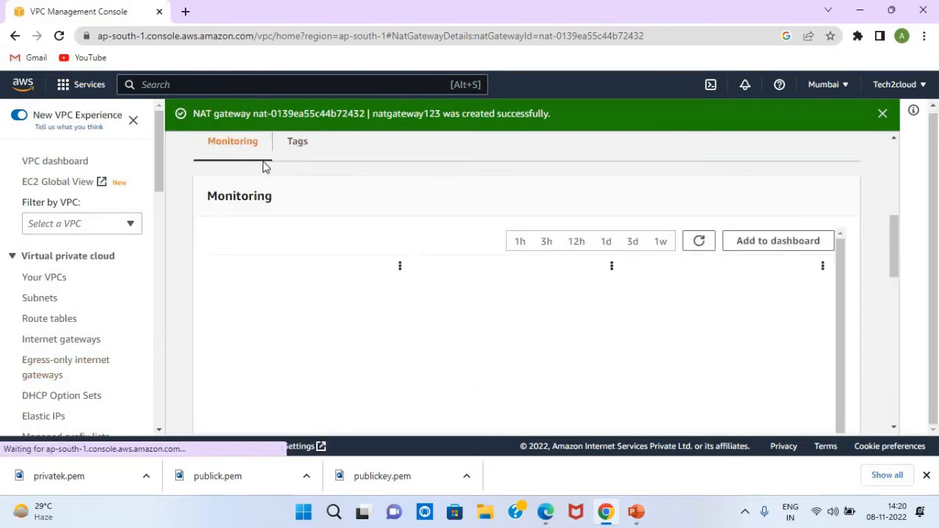
{"action": "left_click", "coordinate": [883, 115]}
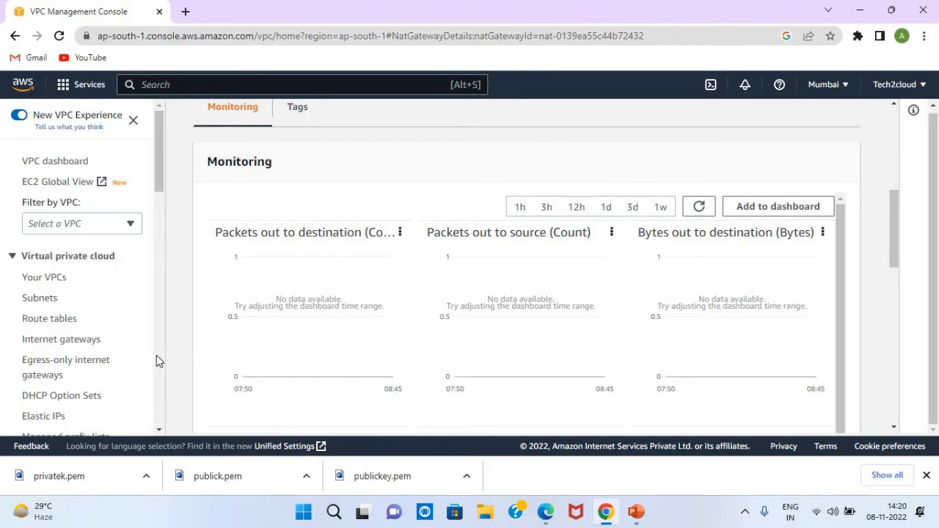
{"action": "scroll", "coordinate": [146, 355], "scroll_direction": "down", "scroll_amount": 4}
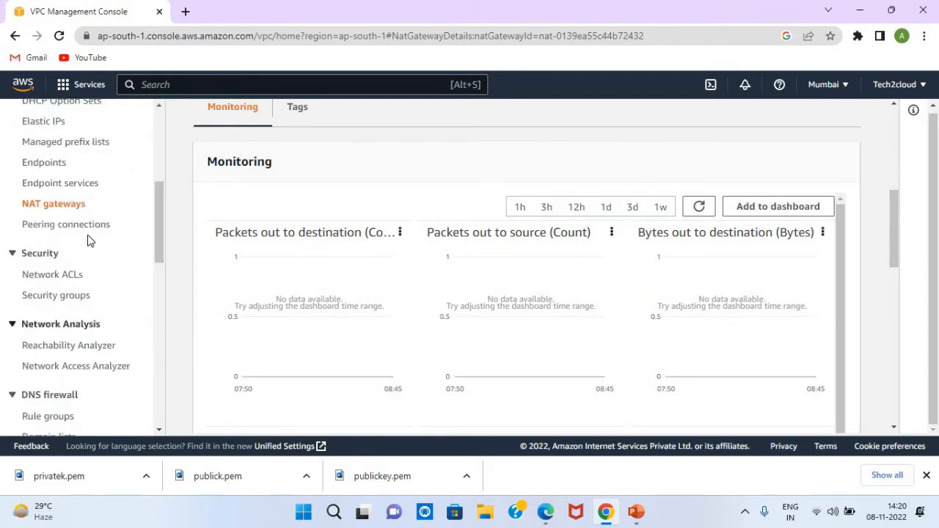
{"action": "left_click", "coordinate": [68, 213]}
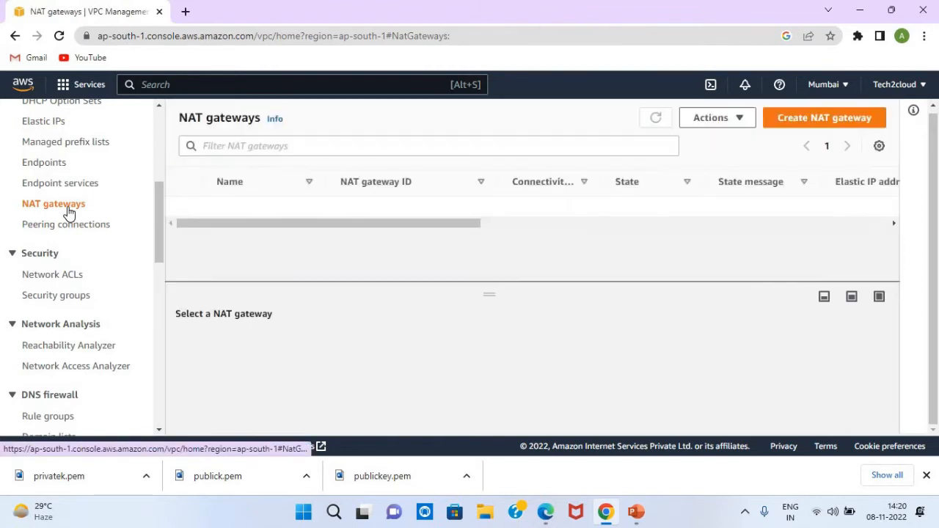
{"action": "left_click", "coordinate": [823, 297]}
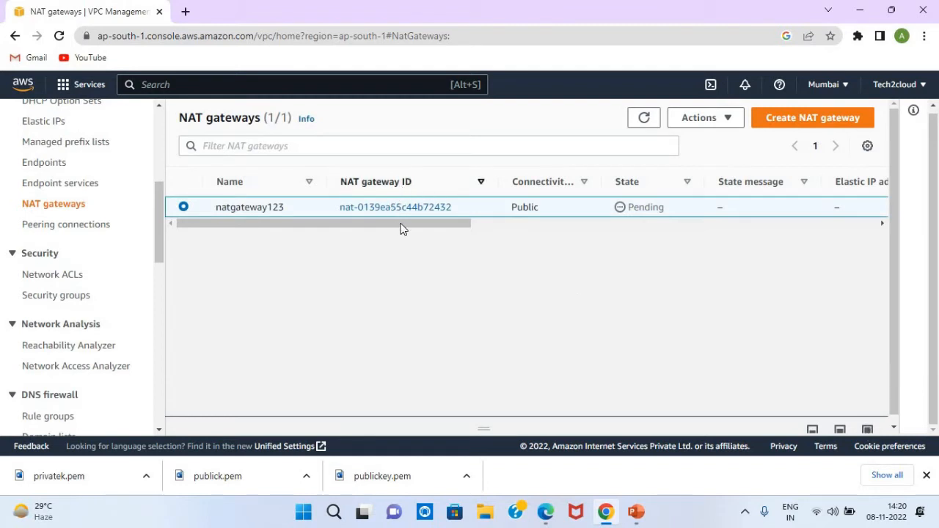
{"action": "scroll", "coordinate": [484, 233], "scroll_direction": "right", "scroll_amount": 10}
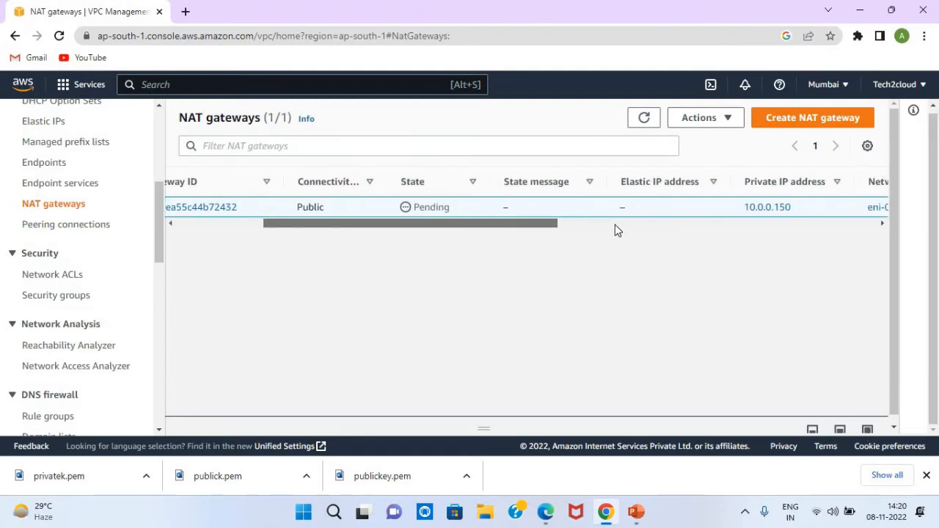
{"action": "scroll", "coordinate": [698, 223], "scroll_direction": "right", "scroll_amount": 3}
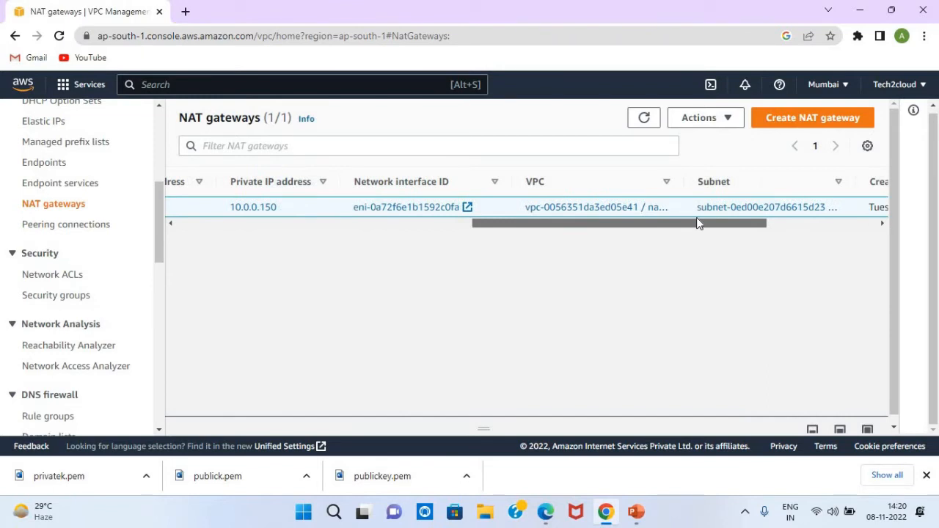
- Look through the remaining details of natgateway123, from its network interface and creation date back to its name and state
{"action": "scroll", "coordinate": [699, 222], "scroll_direction": "right", "scroll_amount": 5}
{"action": "scroll", "coordinate": [658, 231], "scroll_direction": "left", "scroll_amount": 8}
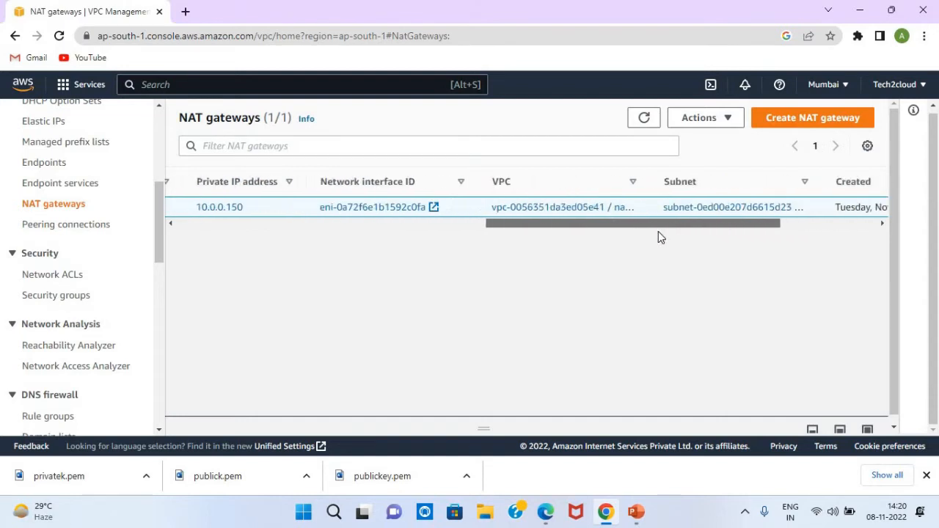
{"action": "scroll", "coordinate": [576, 244], "scroll_direction": "left", "scroll_amount": 3}
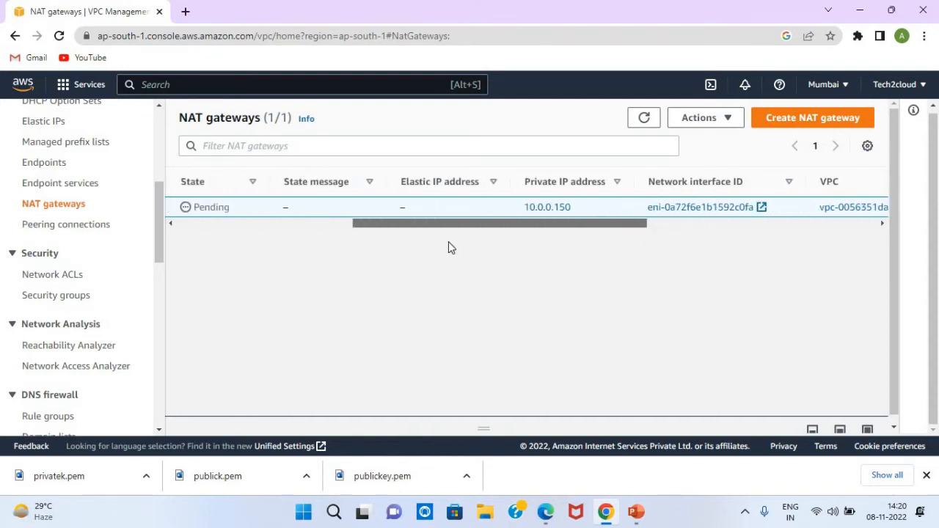
{"action": "scroll", "coordinate": [446, 247], "scroll_direction": "left", "scroll_amount": 6}
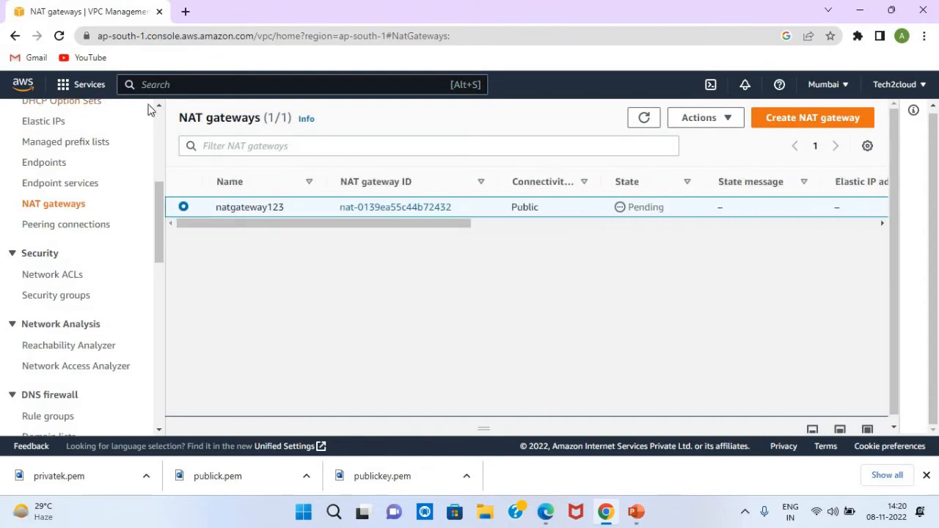
- Switch to the EC2 service and list the running instances
{"action": "scroll", "coordinate": [96, 119], "scroll_direction": "up", "scroll_amount": 4}
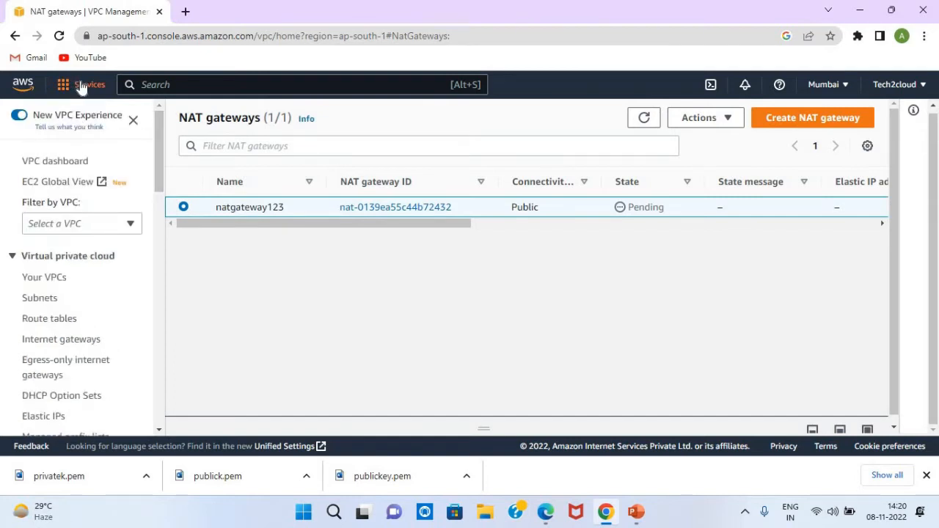
{"action": "left_click", "coordinate": [84, 84]}
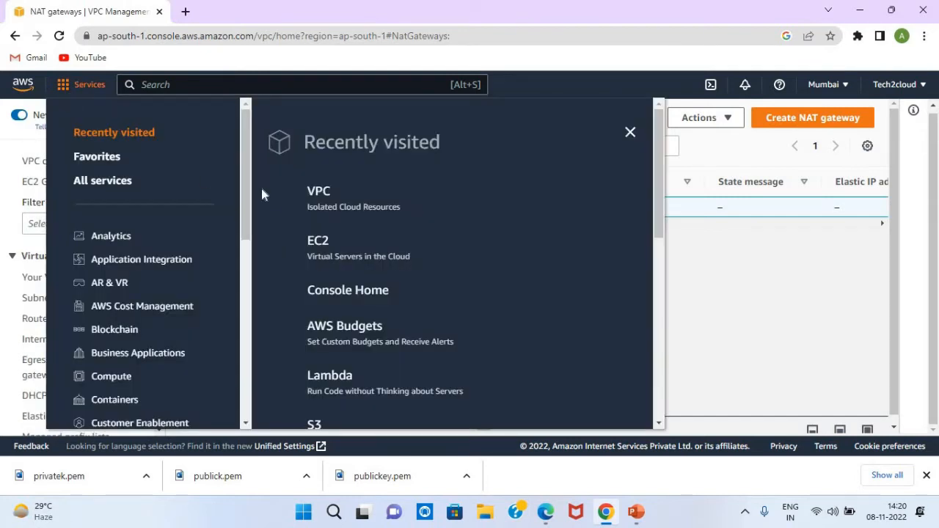
{"action": "left_click", "coordinate": [320, 248]}
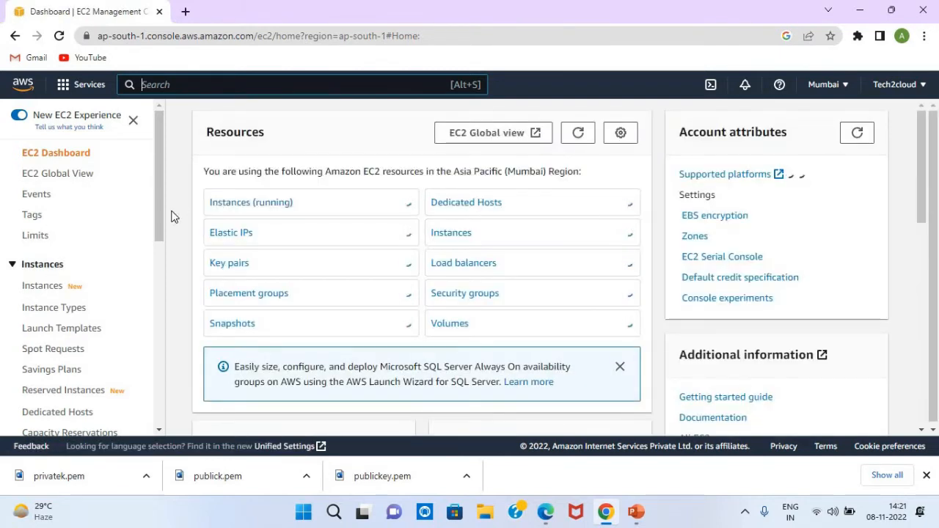
{"action": "left_click", "coordinate": [226, 205]}
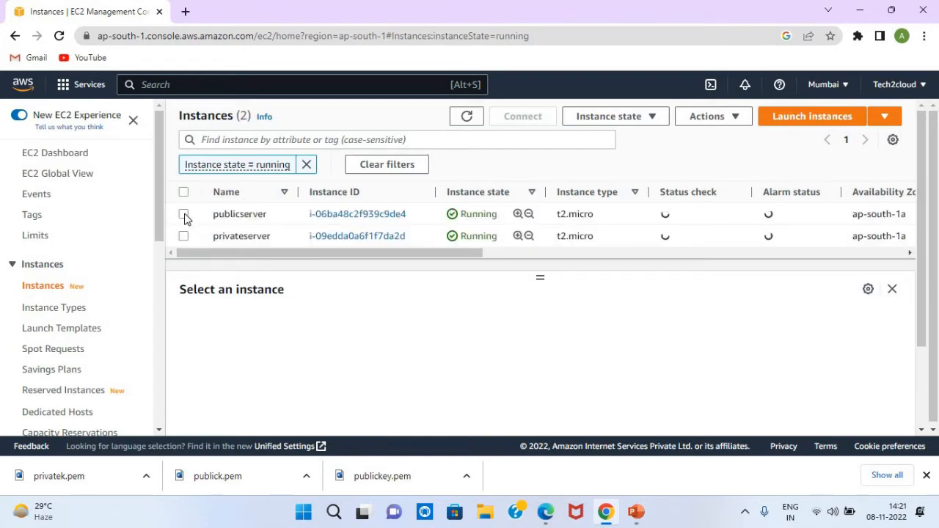
- Open the RDP client connection options for publicserver and download its remote desktop file
{"action": "left_click", "coordinate": [184, 215]}
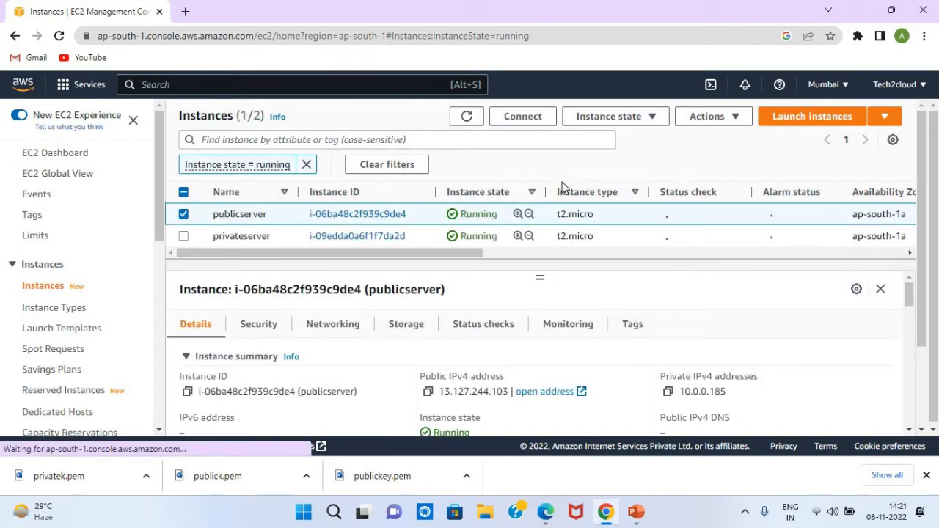
{"action": "left_click", "coordinate": [523, 118]}
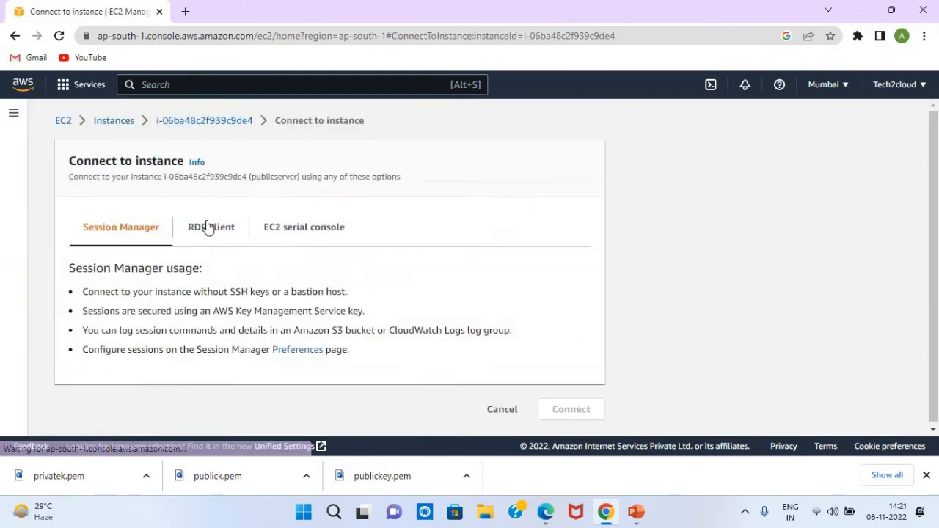
{"action": "left_click", "coordinate": [207, 232]}
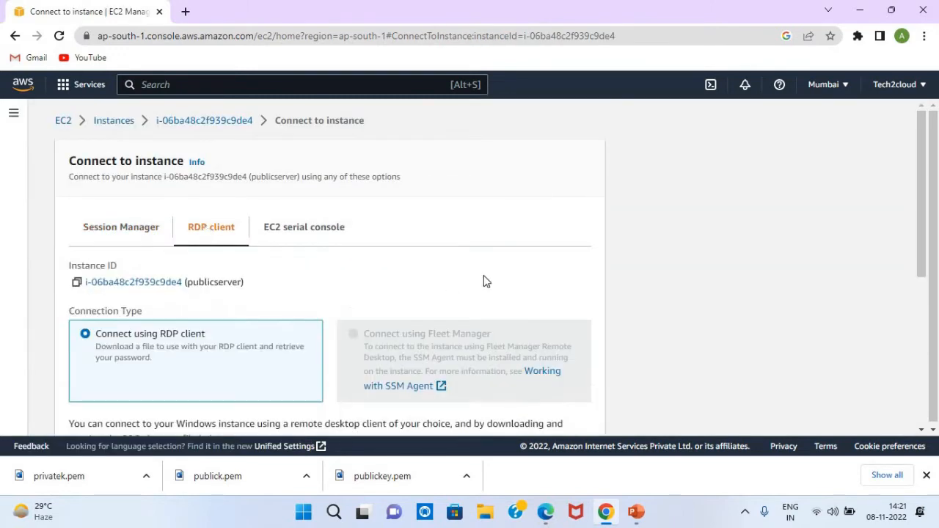
{"action": "left_click_drag", "start_coordinate": [921, 181], "coordinate": [922, 289]}
{"action": "left_click", "coordinate": [176, 253]}
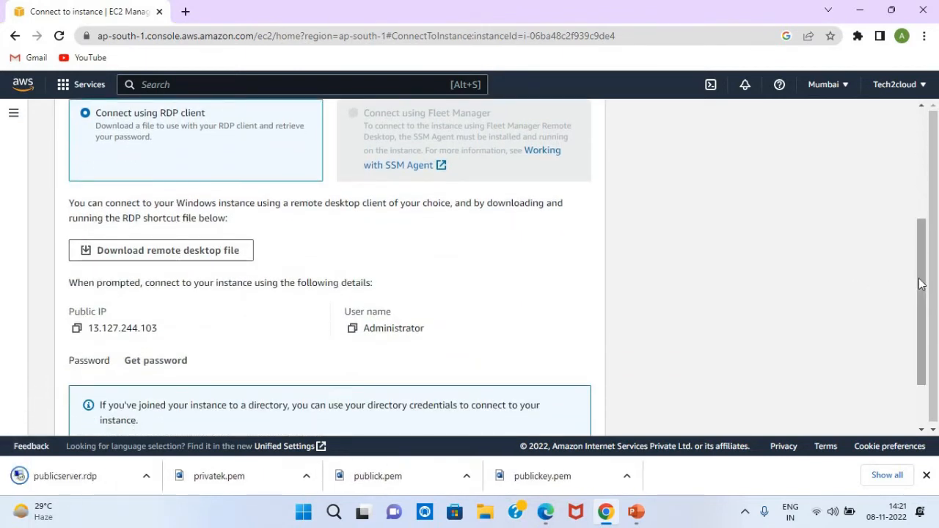
- Retrieve publicserver's Windows password by uploading the publick.pem private key file and decrypting it
{"action": "scroll", "coordinate": [738, 310], "scroll_direction": "down", "scroll_amount": 2}
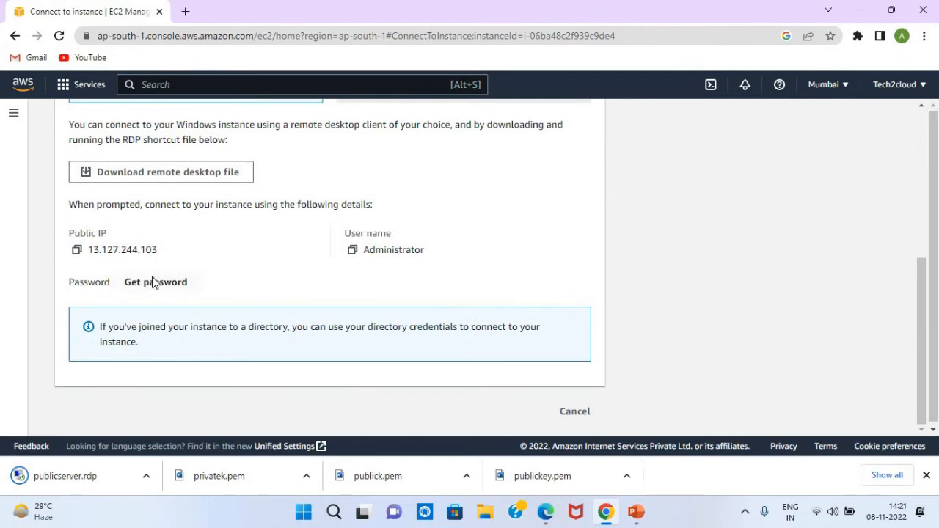
{"action": "left_click", "coordinate": [152, 282]}
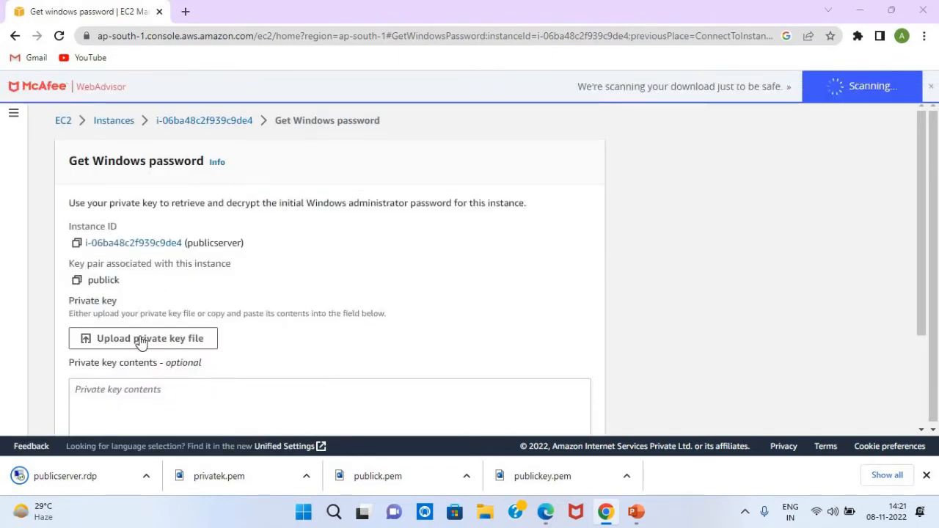
{"action": "left_click", "coordinate": [143, 344]}
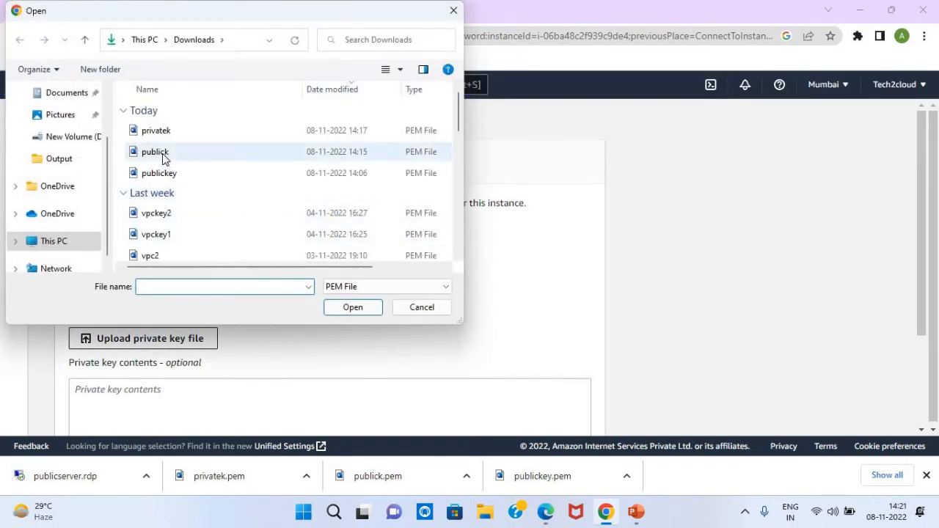
{"action": "left_click", "coordinate": [163, 154]}
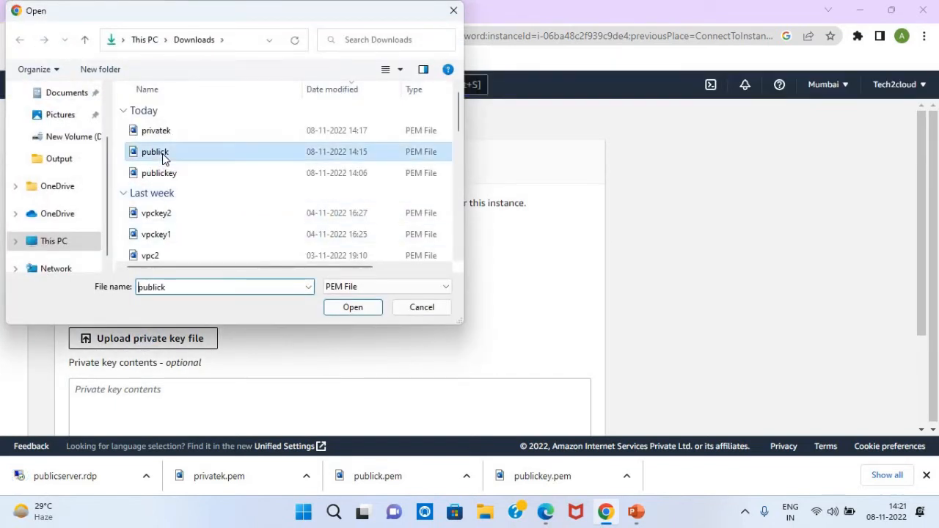
{"action": "left_click", "coordinate": [351, 308]}
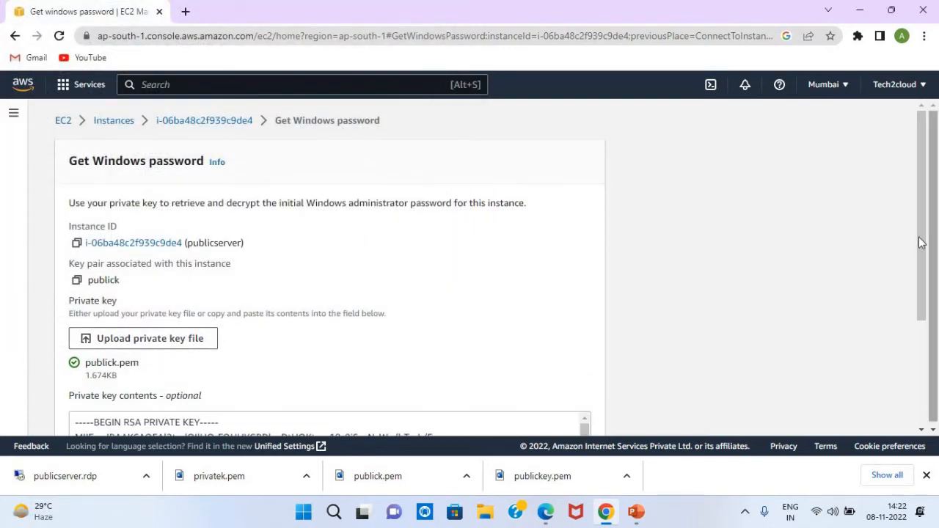
{"action": "left_click_drag", "start_coordinate": [922, 266], "coordinate": [921, 409]}
{"action": "left_click", "coordinate": [555, 410]}
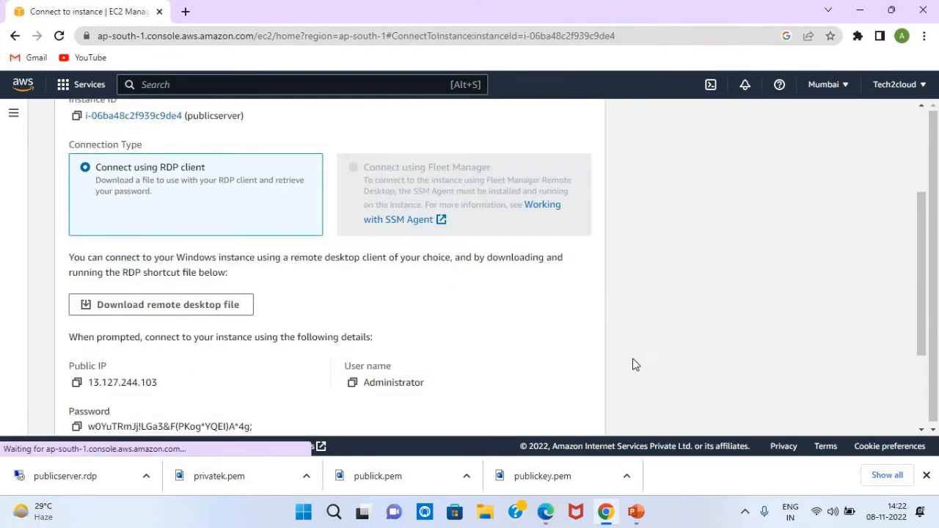
- Copy publicserver's decrypted administrator password
{"action": "left_click_drag", "start_coordinate": [917, 271], "coordinate": [774, 386]}
{"action": "scroll", "coordinate": [774, 385], "scroll_direction": "down", "scroll_amount": 1}
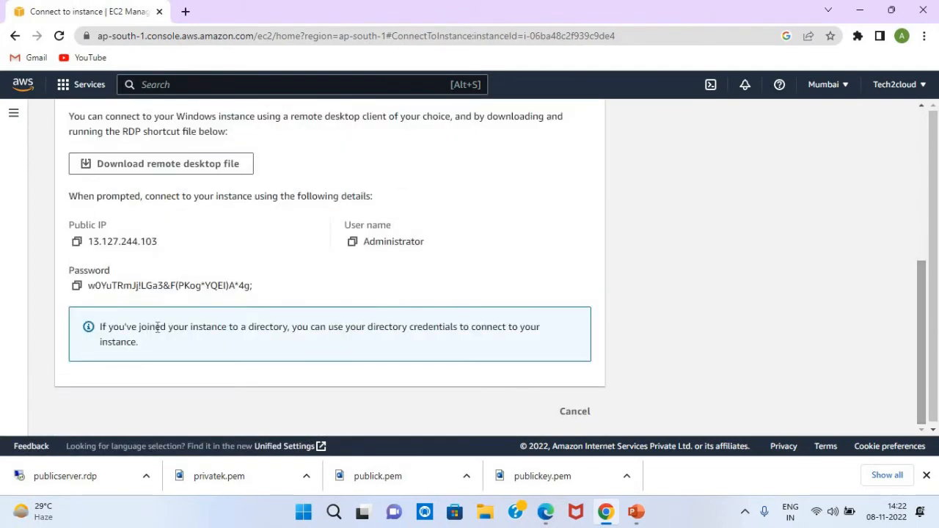
{"action": "left_click", "coordinate": [76, 285]}
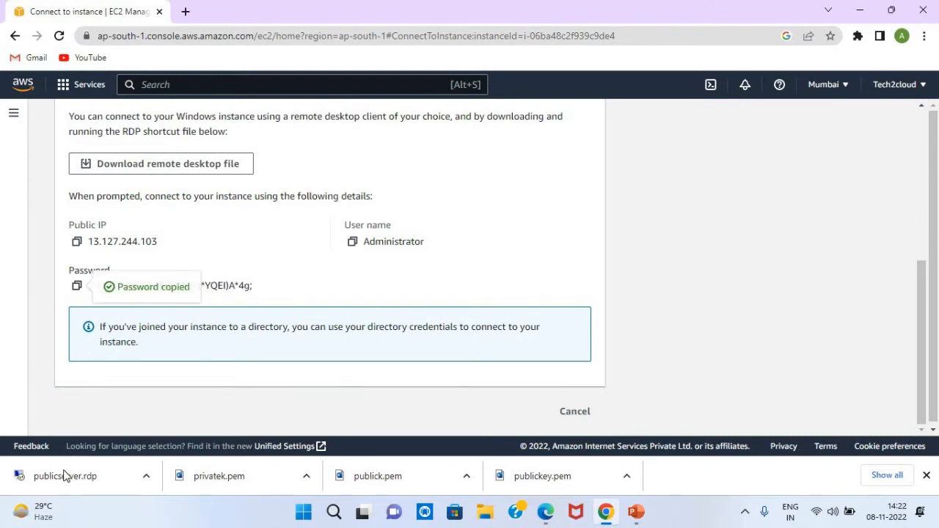
- Open publicserver.rdp, sign in with the copied administrator password and accept the remote computer's untrusted certificate
{"action": "left_click", "coordinate": [65, 477]}
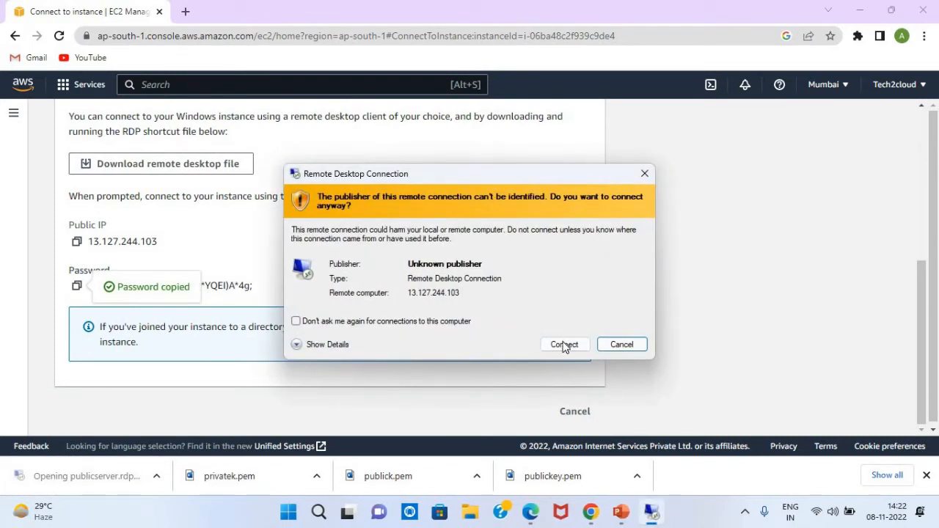
{"action": "left_click", "coordinate": [564, 345]}
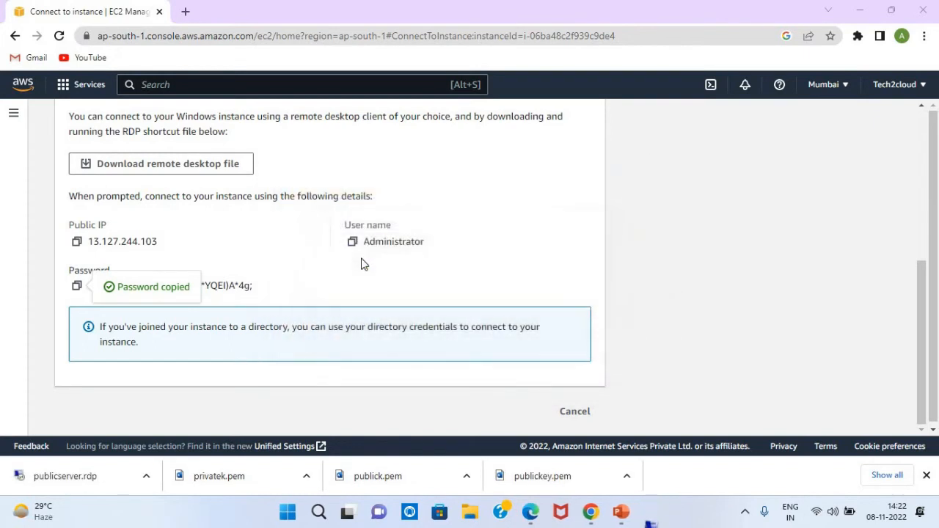
{"action": "key", "text": "ctrl+v"}
{"action": "left_click", "coordinate": [413, 389]}
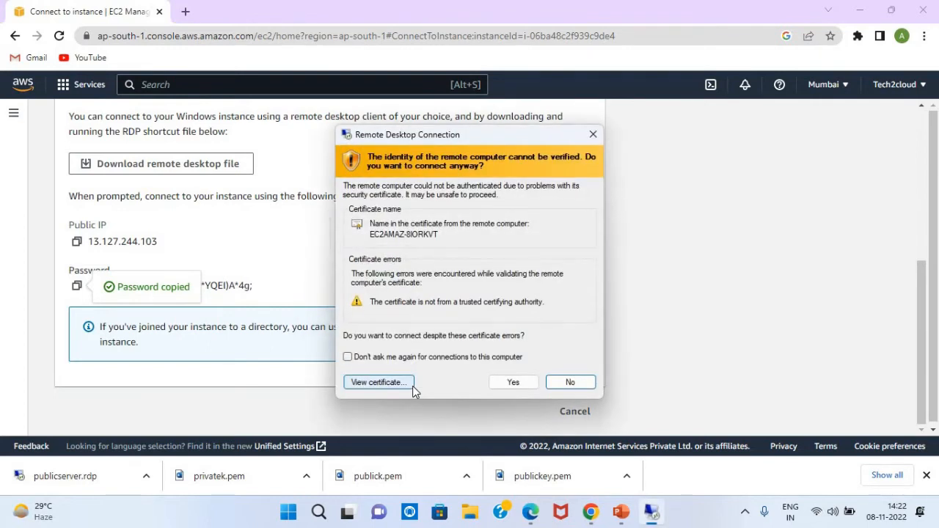
{"action": "left_click", "coordinate": [512, 382]}
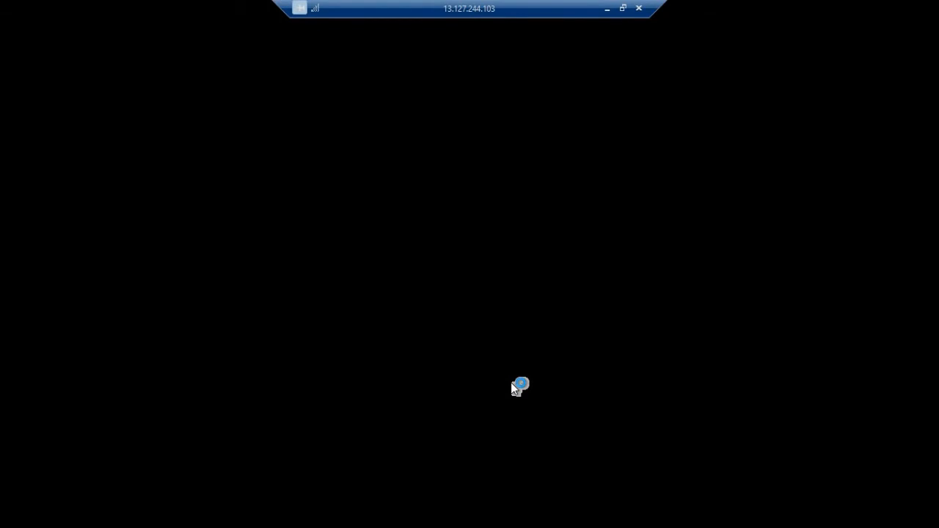
- Minimize the remote session, switch to the VPC service and open the list of route tables
{"action": "left_click", "coordinate": [602, 9]}
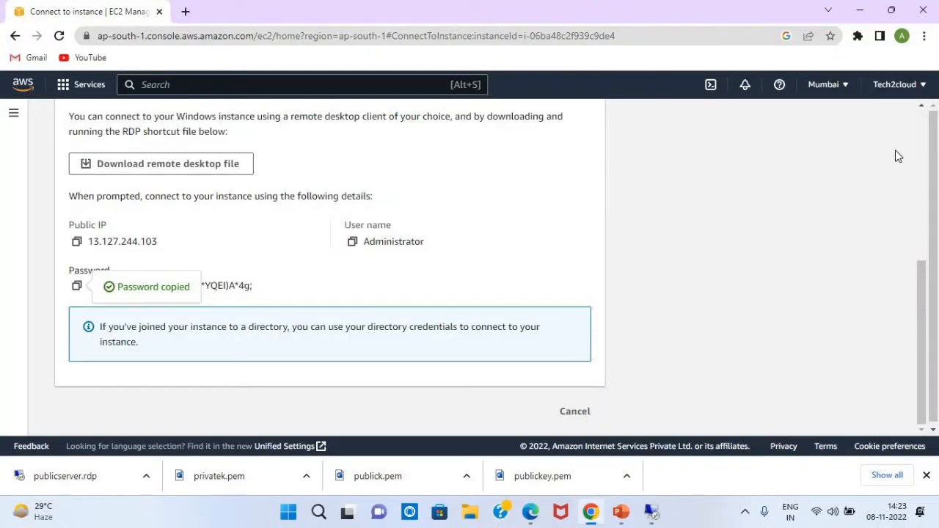
{"action": "left_click", "coordinate": [921, 146]}
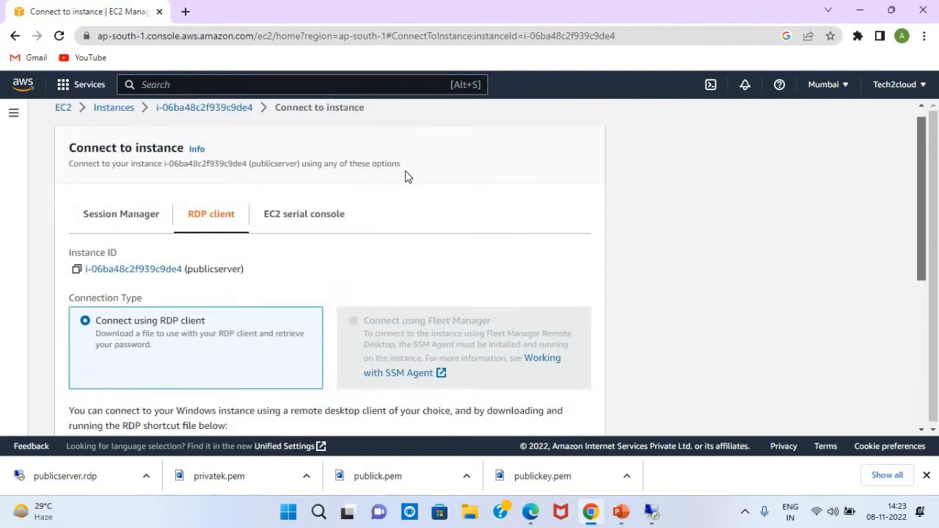
{"action": "left_click", "coordinate": [89, 88]}
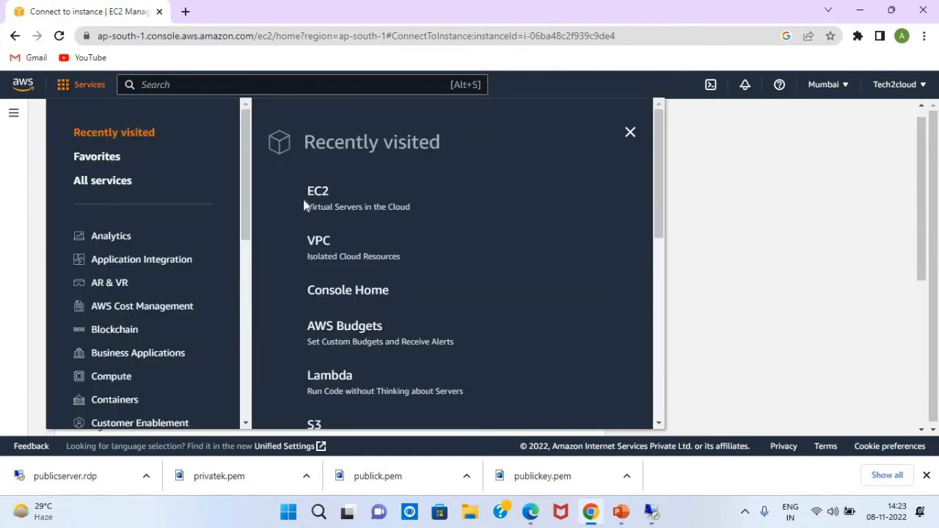
{"action": "left_click", "coordinate": [320, 242]}
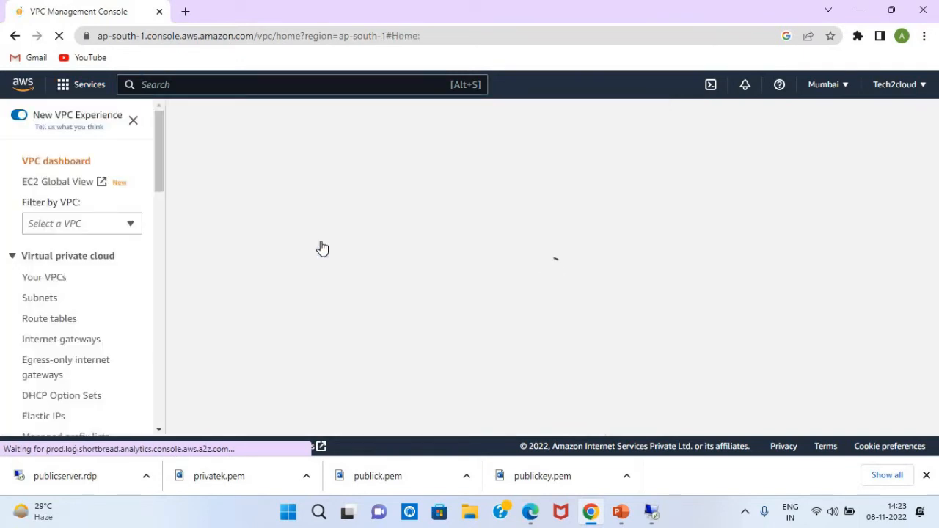
{"action": "left_click", "coordinate": [39, 322]}
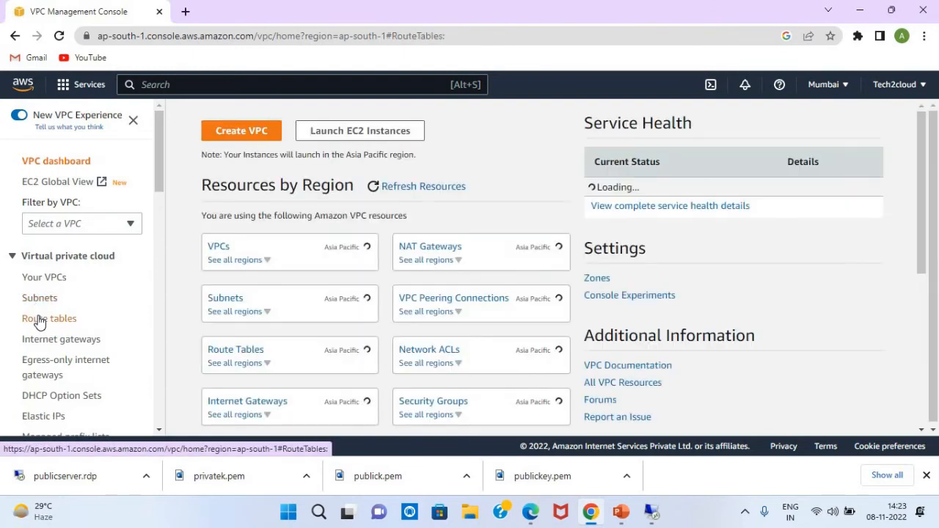
{"action": "left_click", "coordinate": [256, 224]}
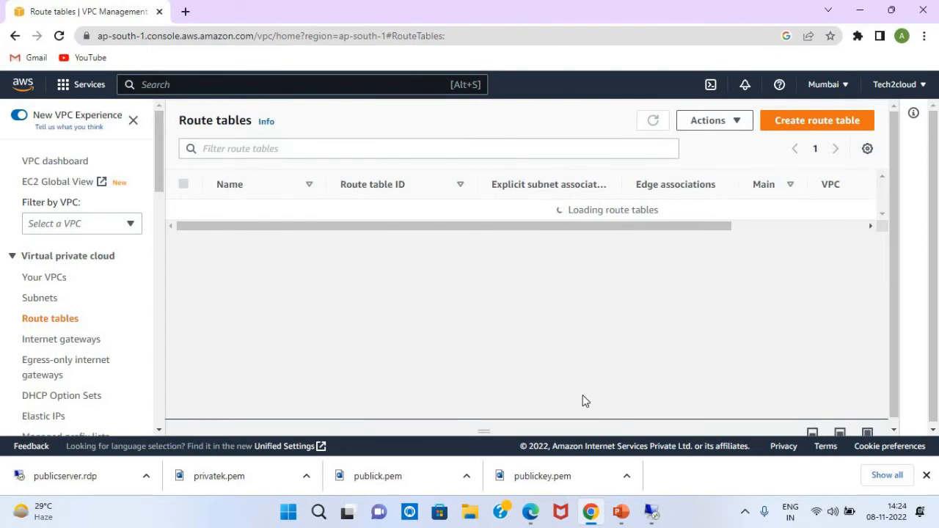
- Check publicserver's remote desktop, refresh it and return to the route tables in the browser
{"action": "left_click", "coordinate": [651, 512]}
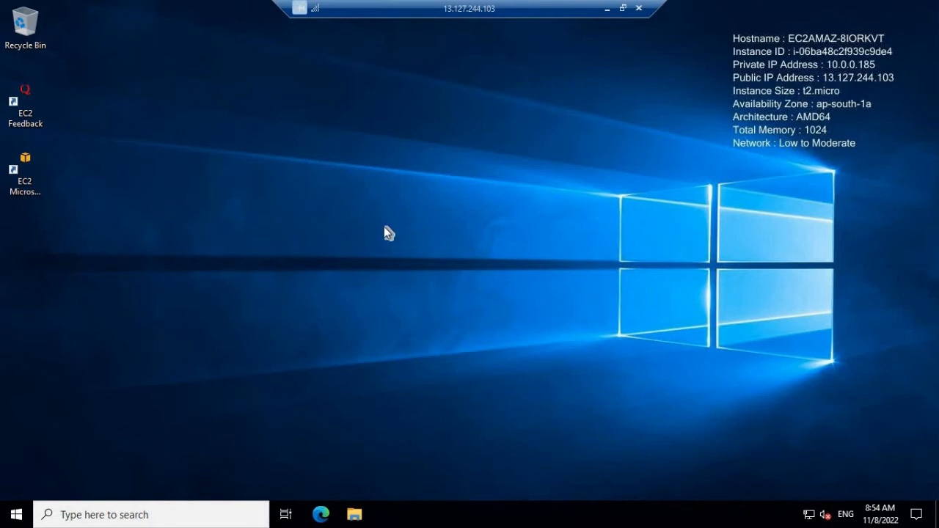
{"action": "right_click", "coordinate": [349, 184]}
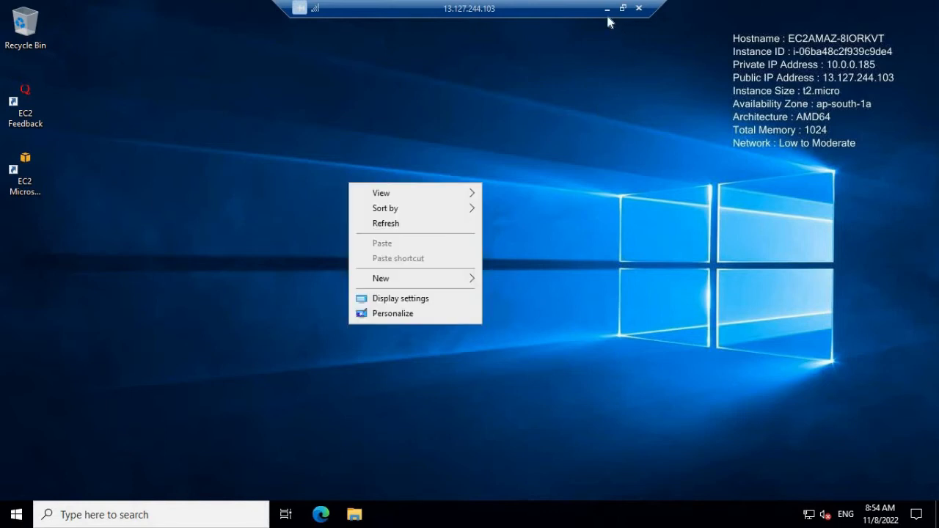
{"action": "left_click", "coordinate": [386, 223]}
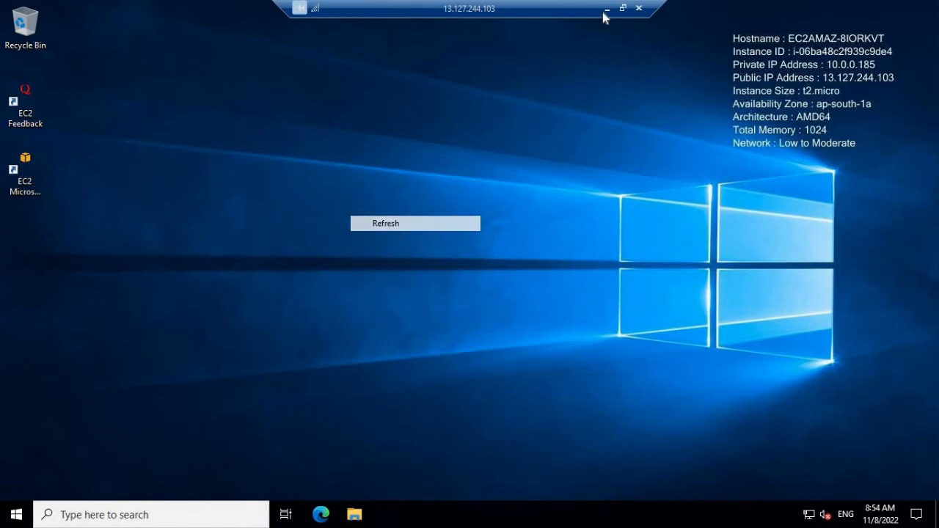
{"action": "left_click", "coordinate": [606, 11]}
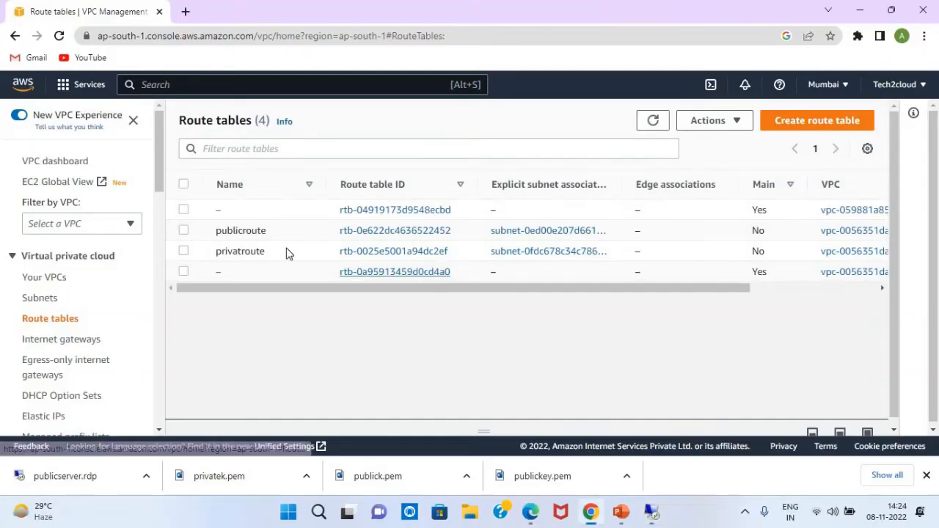
- Open the routes of the privatroute route table for editing
{"action": "left_click", "coordinate": [183, 251]}
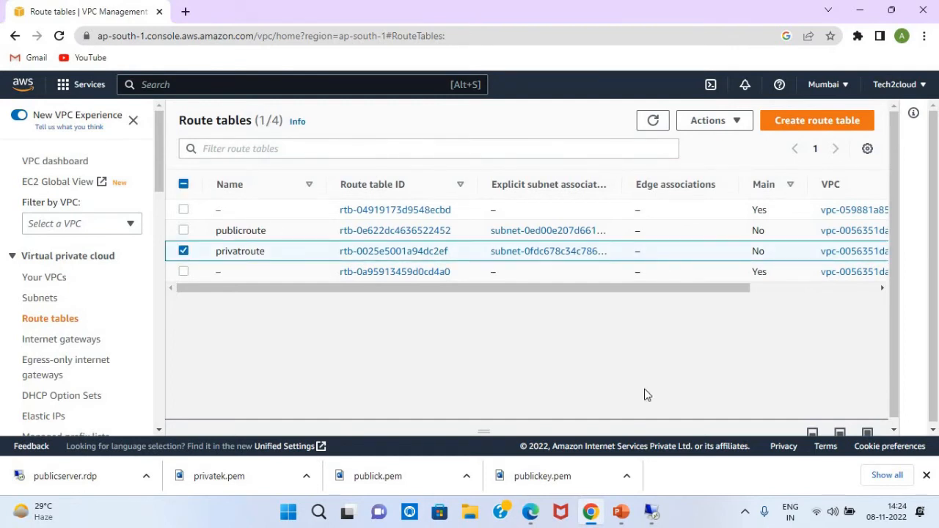
{"action": "left_click", "coordinate": [868, 434]}
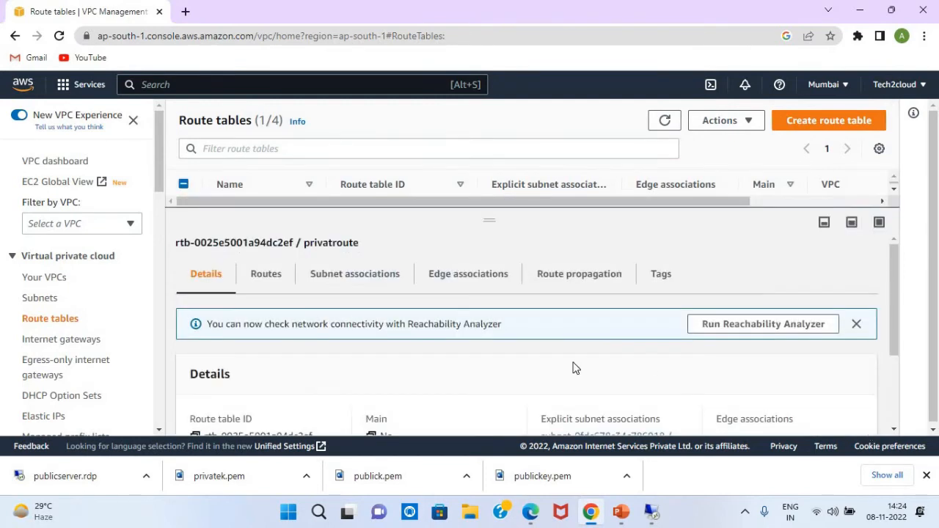
{"action": "left_click", "coordinate": [264, 276]}
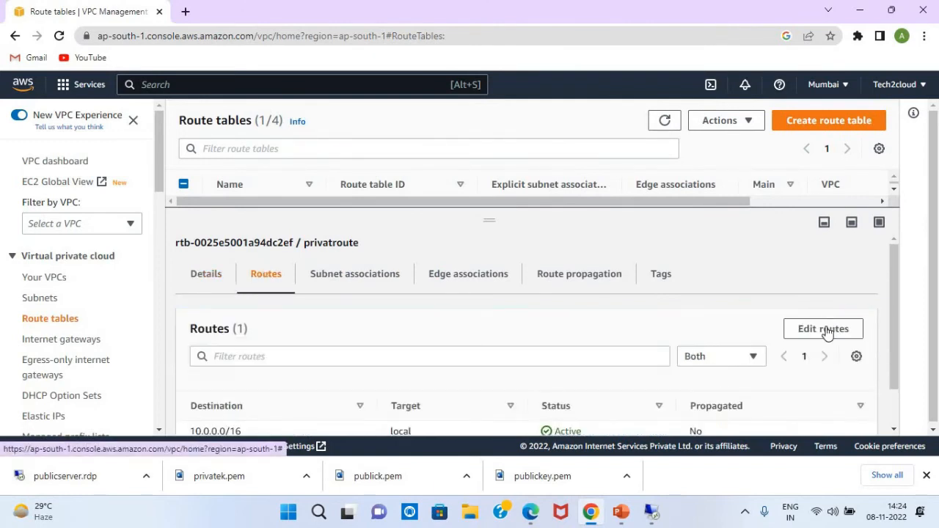
{"action": "left_click", "coordinate": [826, 331]}
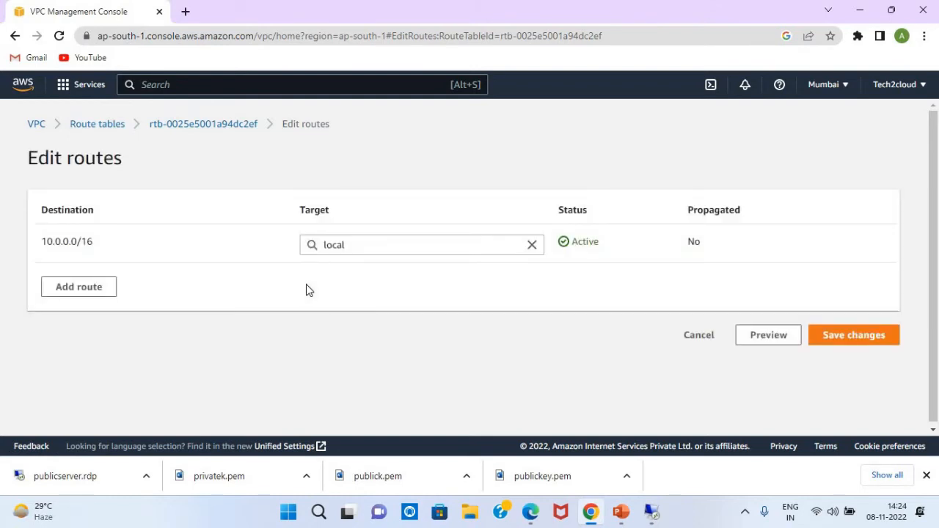
- Add a route with destination 0.0.0.0/0 targeting the NAT gateway natgateway123 and save the route changes
{"action": "left_click", "coordinate": [95, 286]}
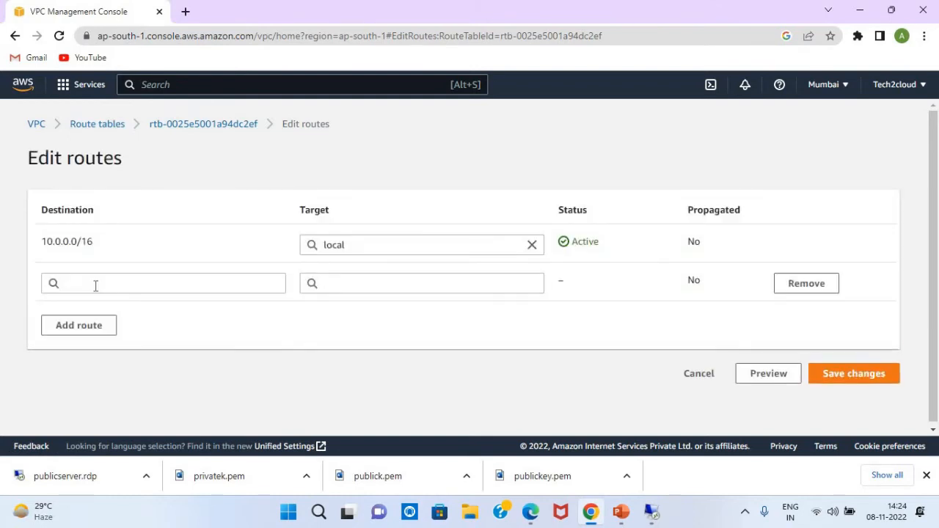
{"action": "left_click", "coordinate": [96, 286]}
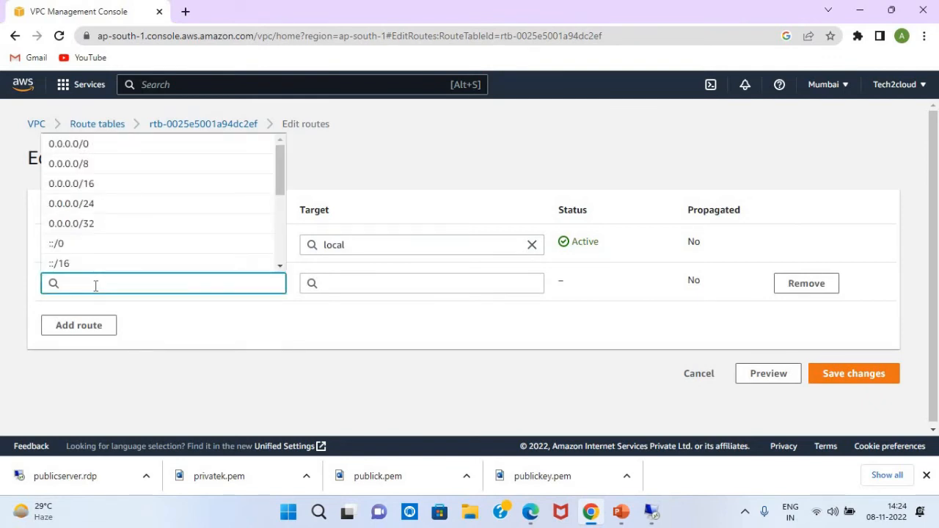
{"action": "type", "text": "0.0.0.0/0"}
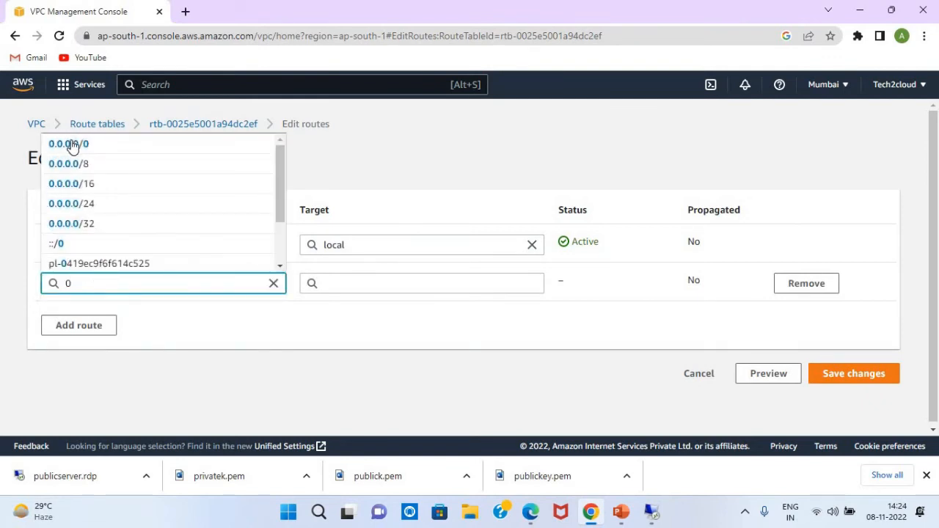
{"action": "left_click", "coordinate": [69, 143]}
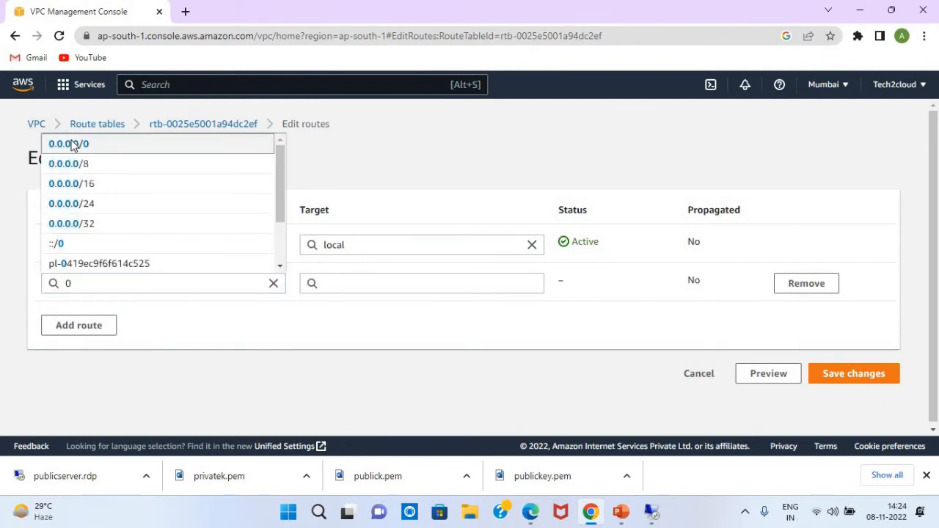
{"action": "left_click", "coordinate": [368, 281]}
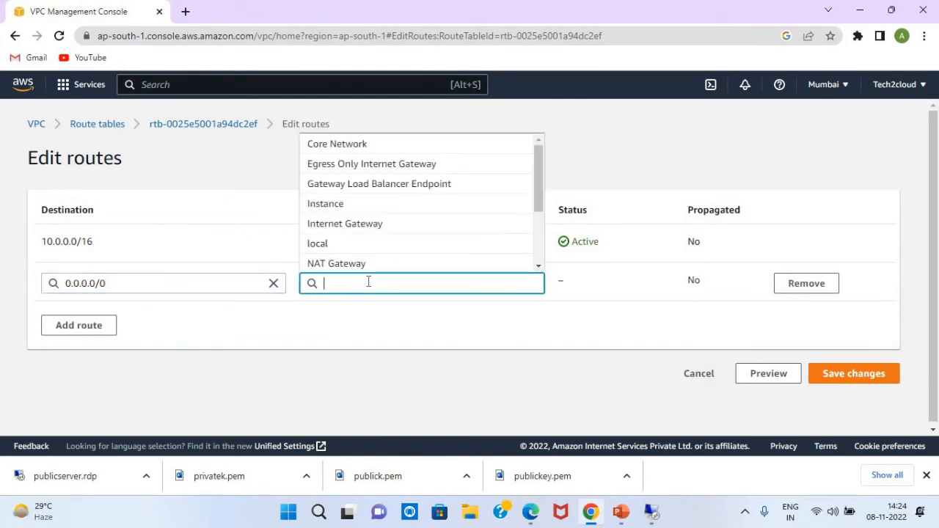
{"action": "left_click", "coordinate": [352, 265]}
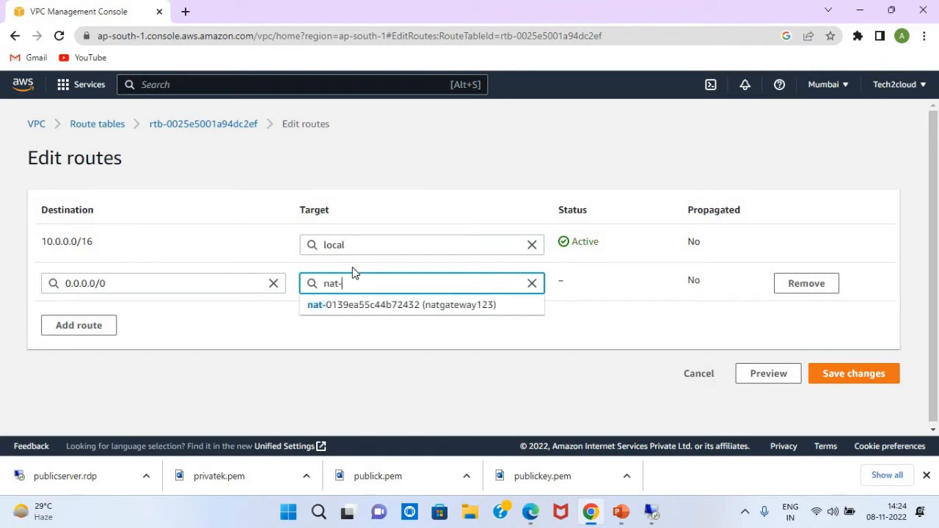
{"action": "left_click", "coordinate": [427, 308]}
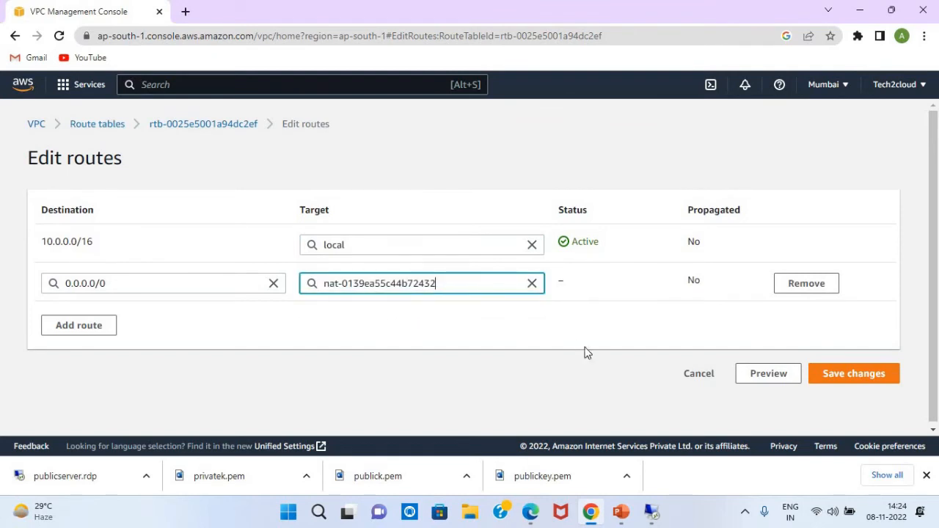
{"action": "left_click", "coordinate": [840, 376]}
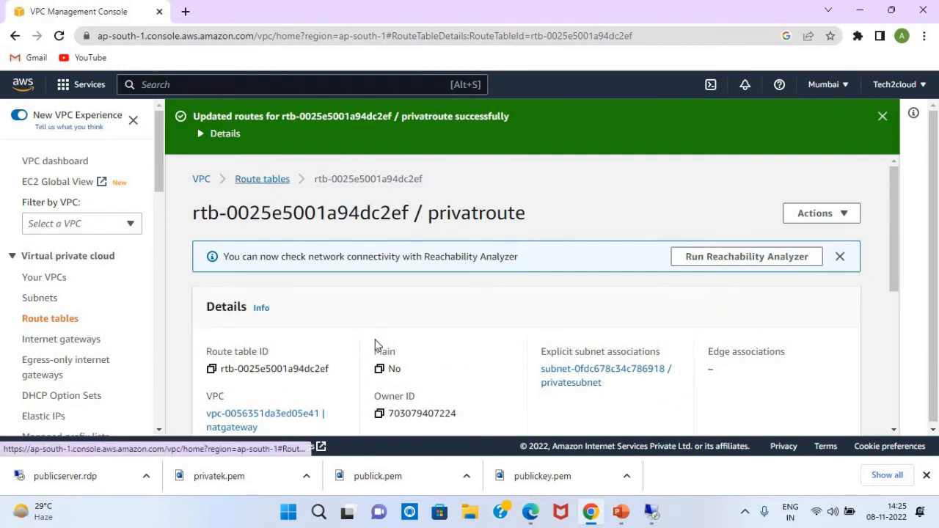
{"action": "left_click", "coordinate": [652, 511]}
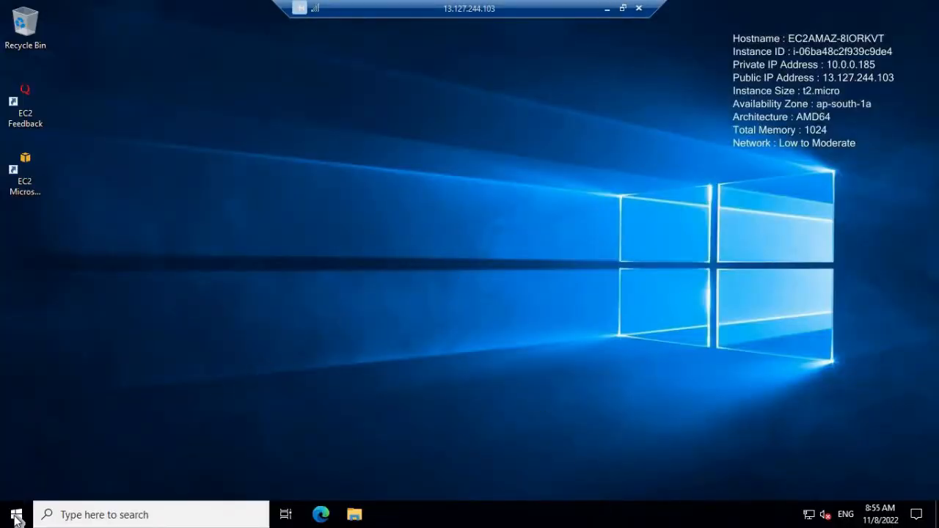
{"action": "left_click", "coordinate": [79, 516]}
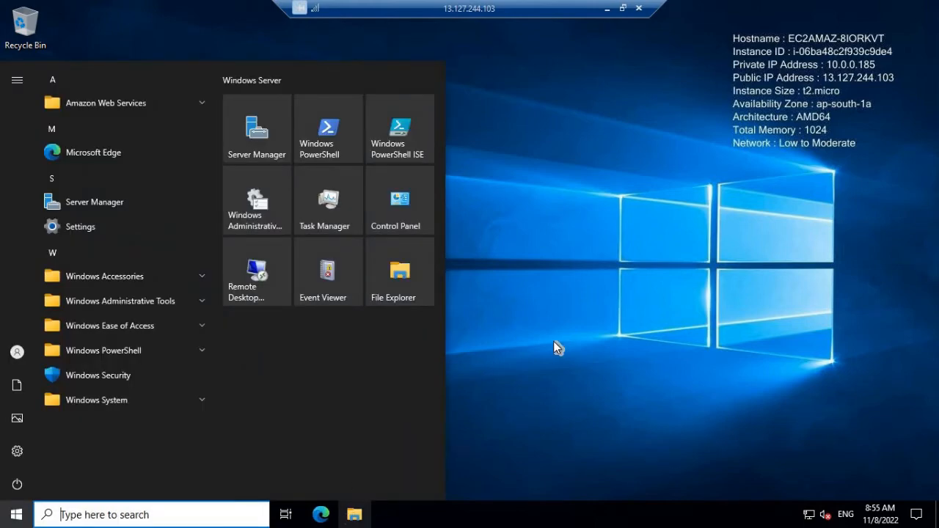
{"action": "left_click", "coordinate": [607, 8]}
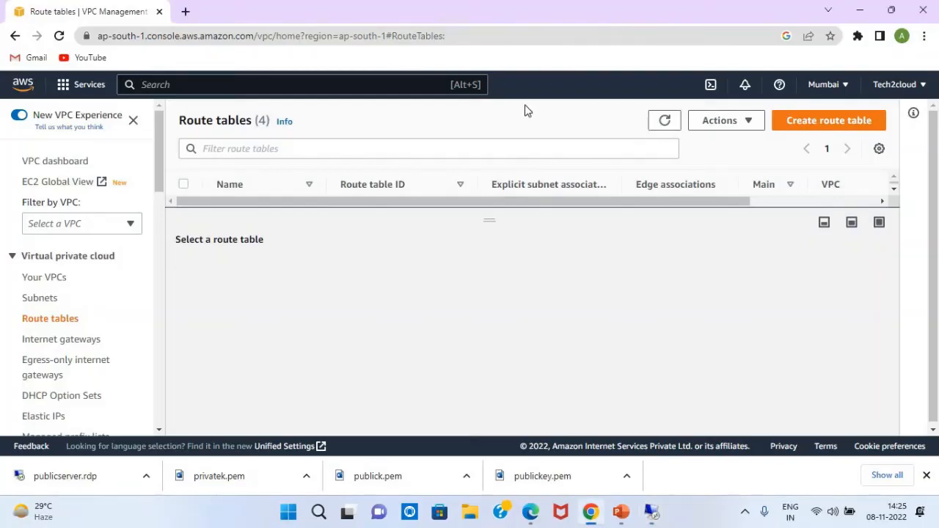
- Switch to the EC2 service and open the list of running instances
{"action": "left_click", "coordinate": [90, 85]}
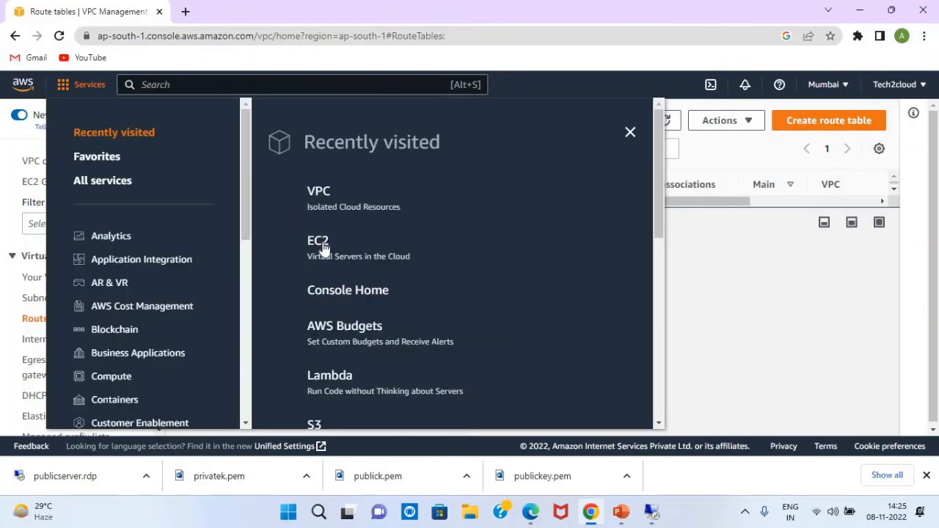
{"action": "left_click", "coordinate": [318, 242]}
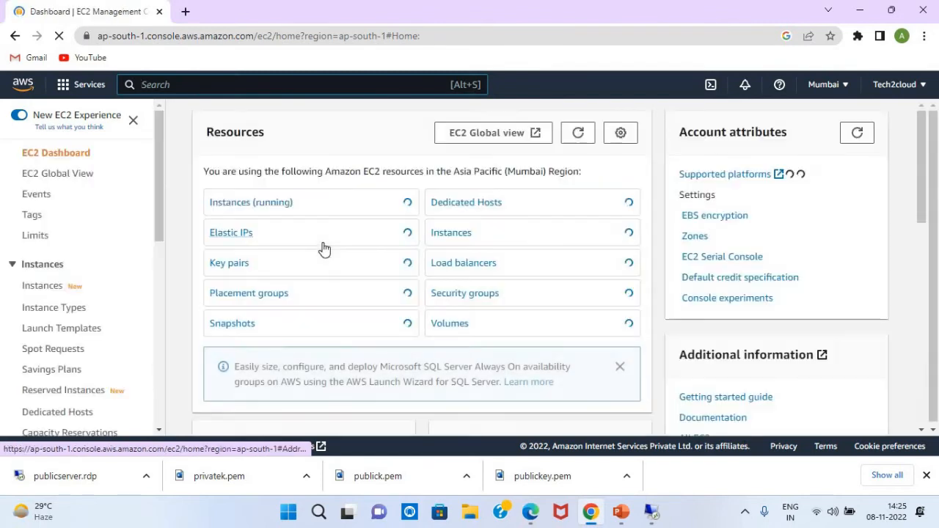
{"action": "left_click", "coordinate": [227, 207]}
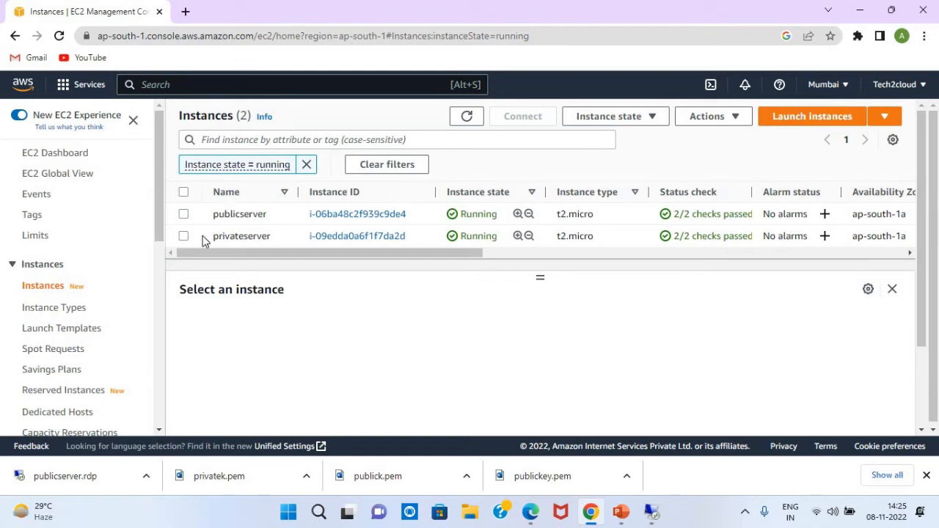
- Select the privateserver instance and copy its private IPv4 address
{"action": "left_click", "coordinate": [184, 237]}
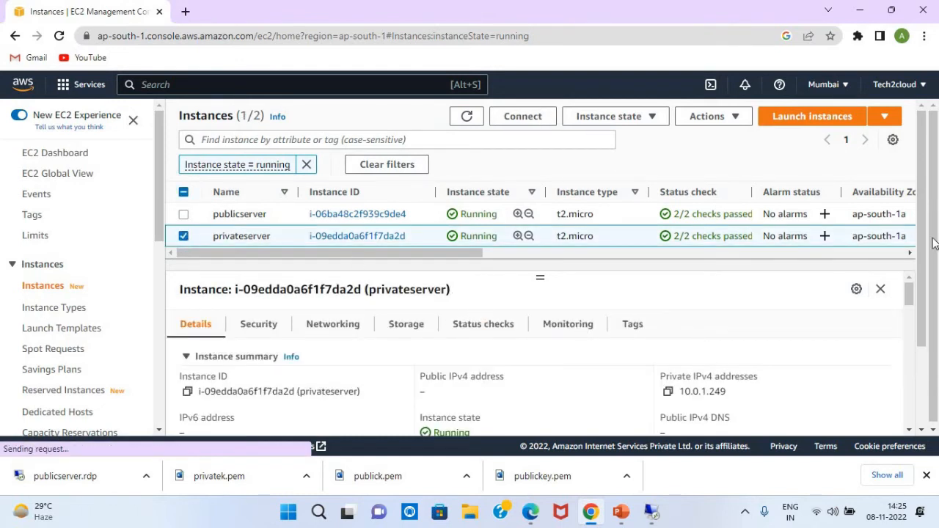
{"action": "scroll", "coordinate": [923, 272], "scroll_direction": "down", "scroll_amount": 1}
{"action": "scroll", "coordinate": [923, 272], "scroll_direction": "down", "scroll_amount": 3}
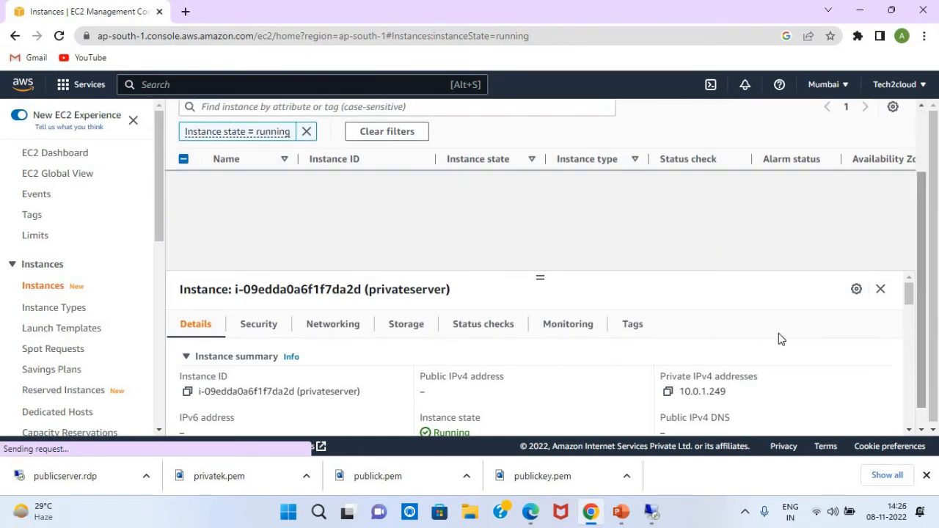
{"action": "left_click", "coordinate": [668, 394]}
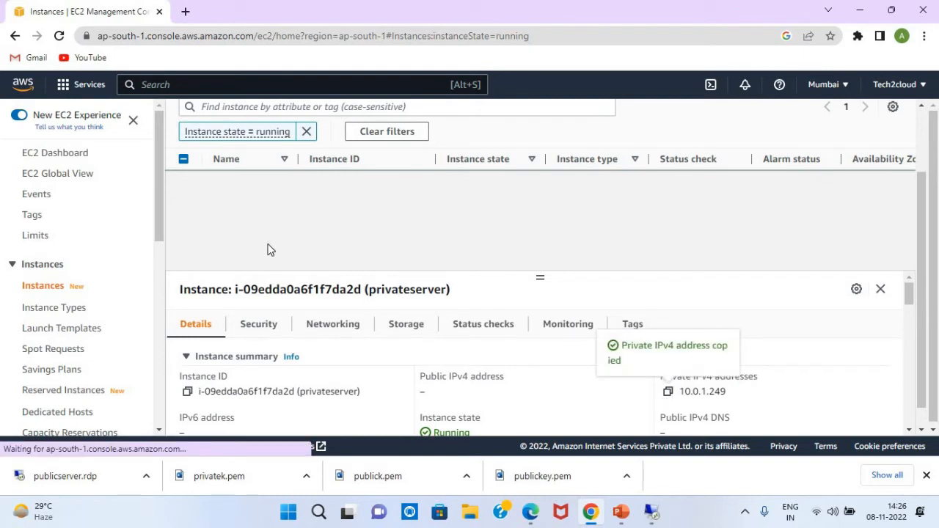
- Open privateserver's RDP client connection details and request its Windows password
{"action": "left_click", "coordinate": [922, 135]}
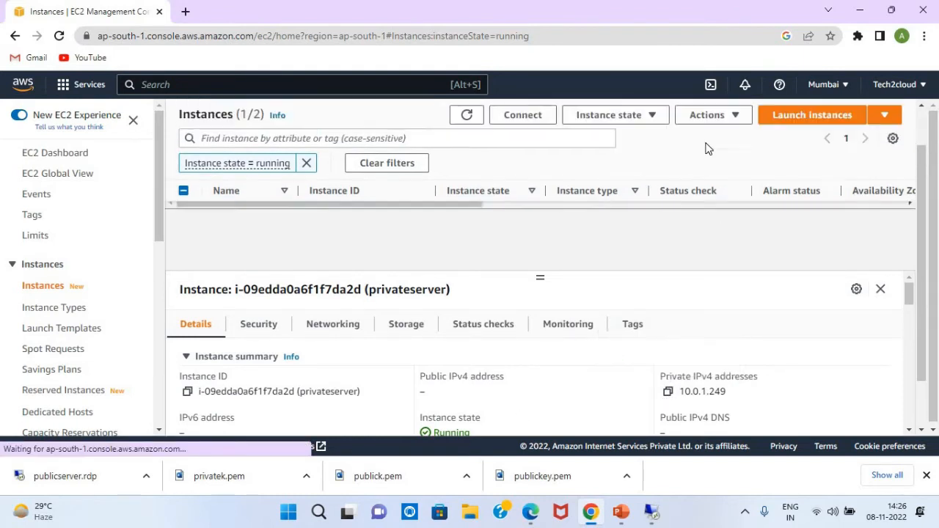
{"action": "left_click", "coordinate": [519, 118]}
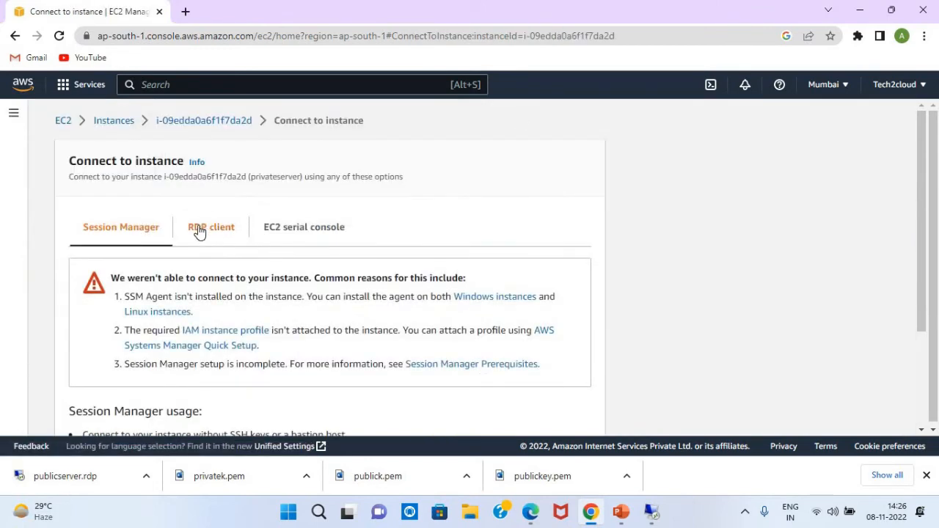
{"action": "left_click", "coordinate": [198, 232]}
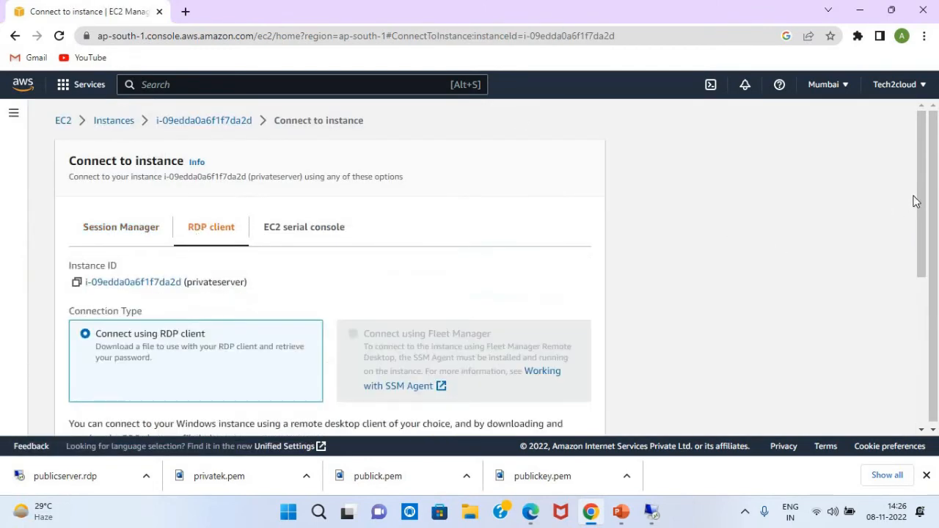
{"action": "scroll", "coordinate": [921, 257], "scroll_direction": "down", "scroll_amount": 3}
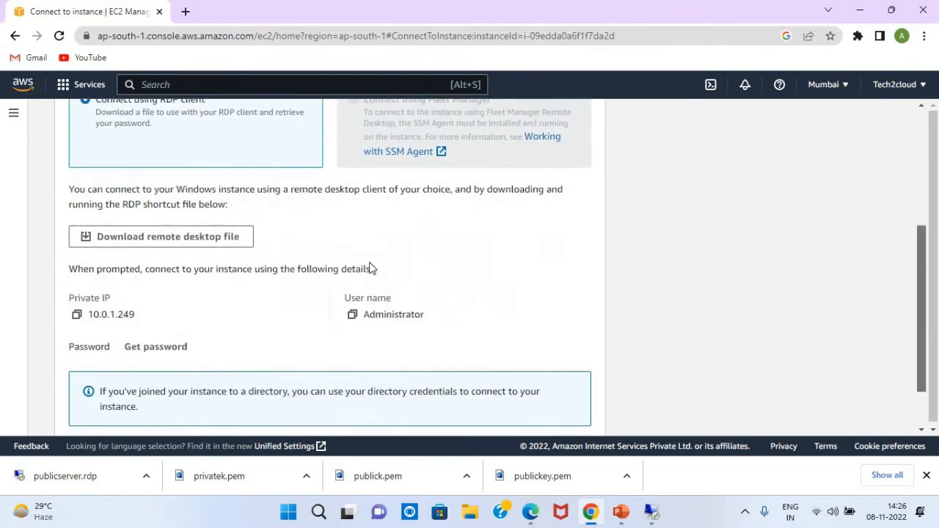
{"action": "left_click", "coordinate": [160, 334]}
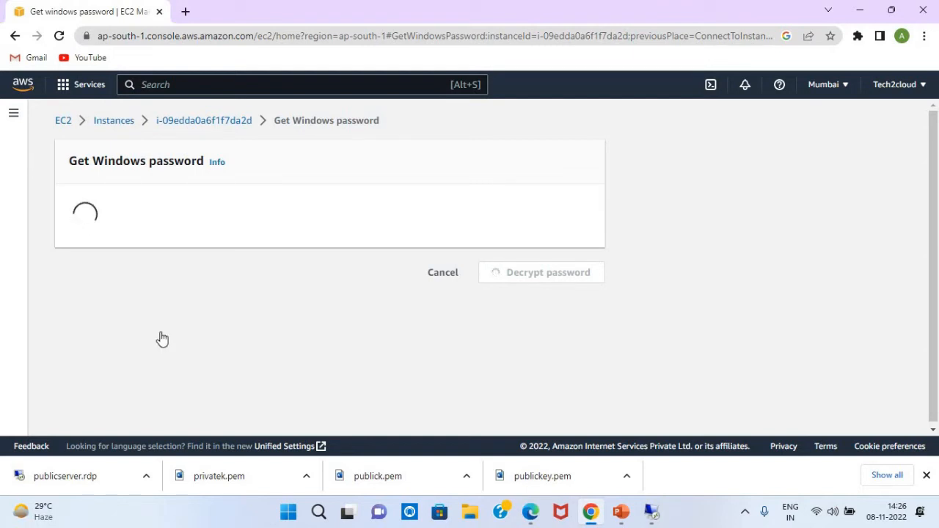
- Decrypt privateserver's administrator password with the privatek key file and copy the password
{"action": "left_click", "coordinate": [133, 338]}
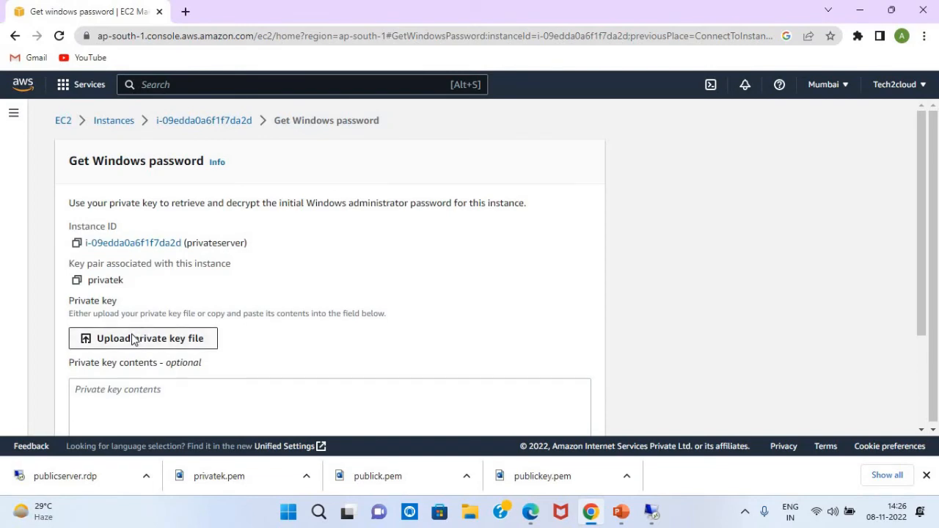
{"action": "left_click", "coordinate": [165, 134]}
{"action": "left_click", "coordinate": [357, 312]}
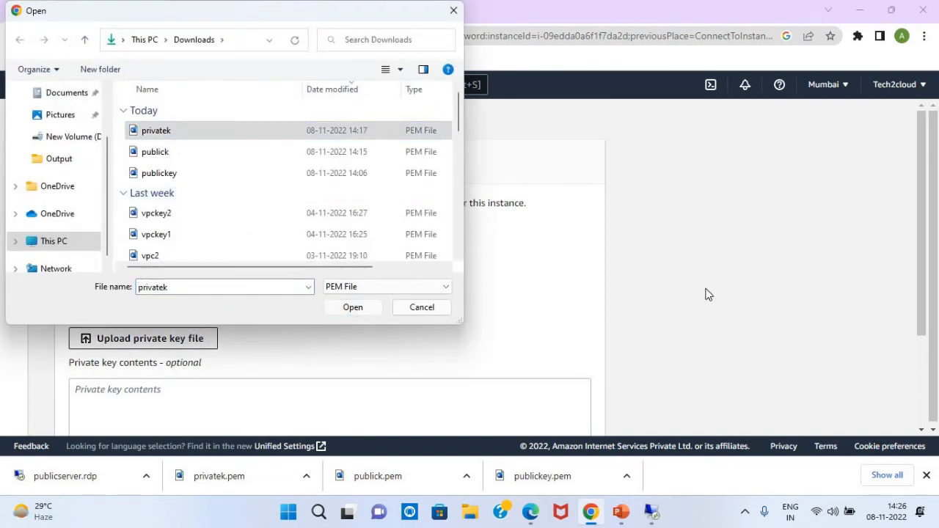
{"action": "left_click_drag", "start_coordinate": [926, 303], "coordinate": [925, 407]}
{"action": "left_click", "coordinate": [569, 409]}
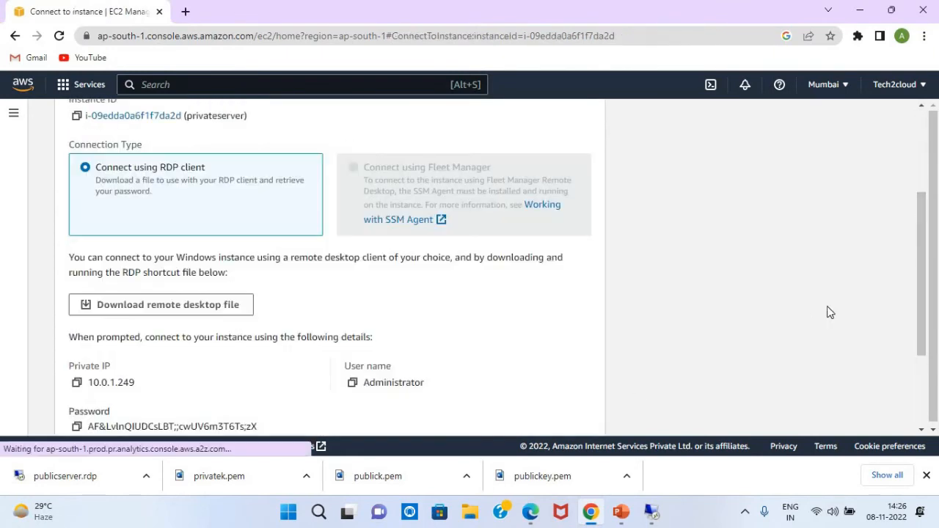
{"action": "left_click_drag", "start_coordinate": [926, 322], "coordinate": [926, 391]}
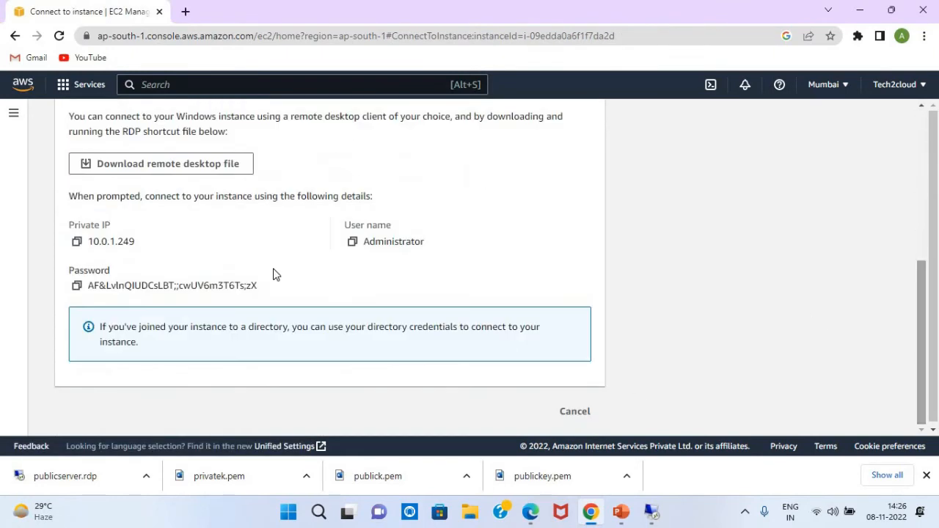
{"action": "left_click", "coordinate": [77, 287]}
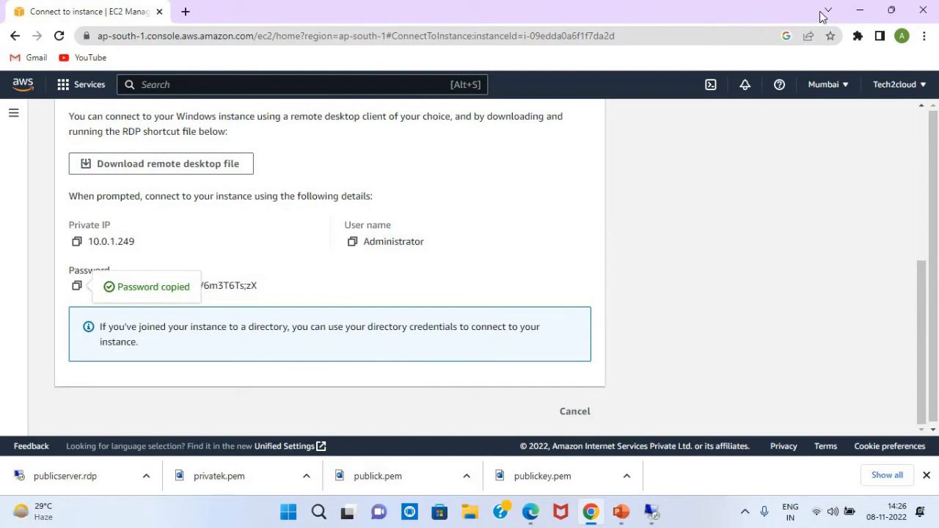
- Switch to publicserver's remote desktop session, search for rdp there and open Remote Desktop Connection
{"action": "left_click", "coordinate": [859, 15]}
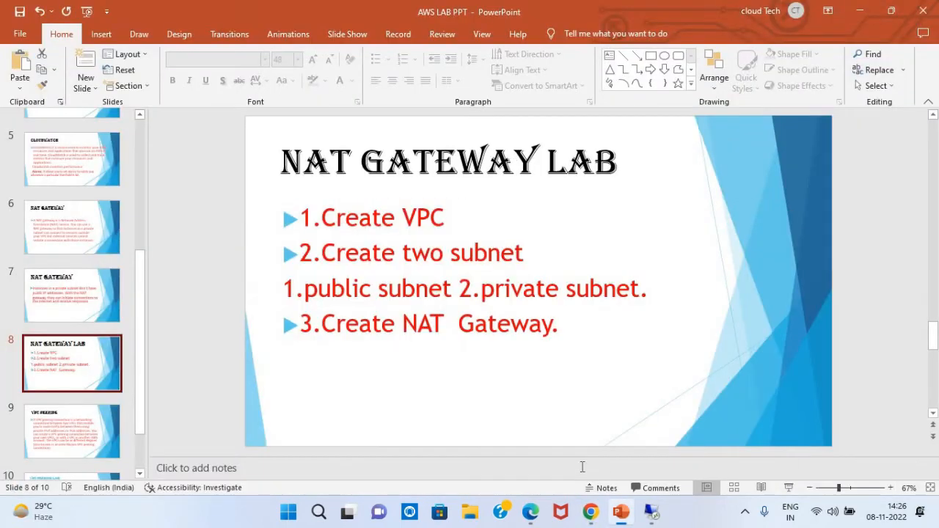
{"action": "left_click", "coordinate": [652, 511]}
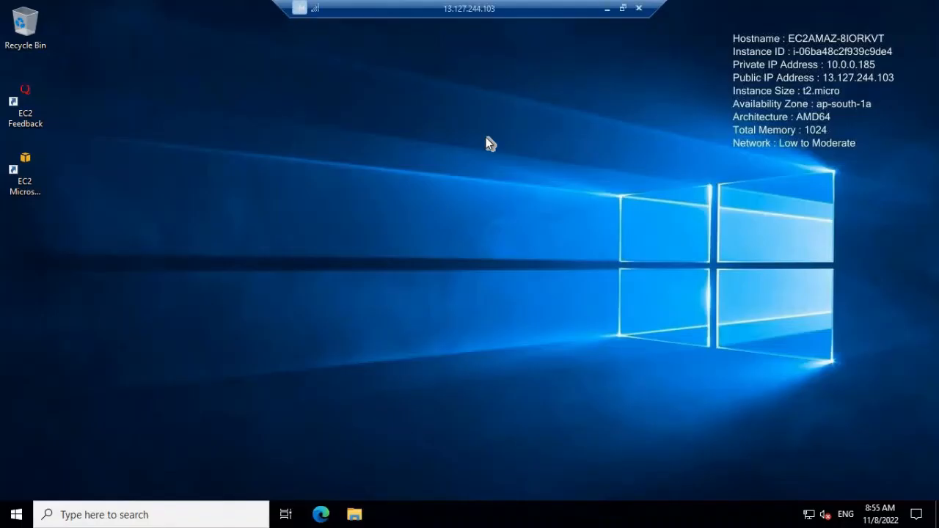
{"action": "left_click", "coordinate": [110, 515]}
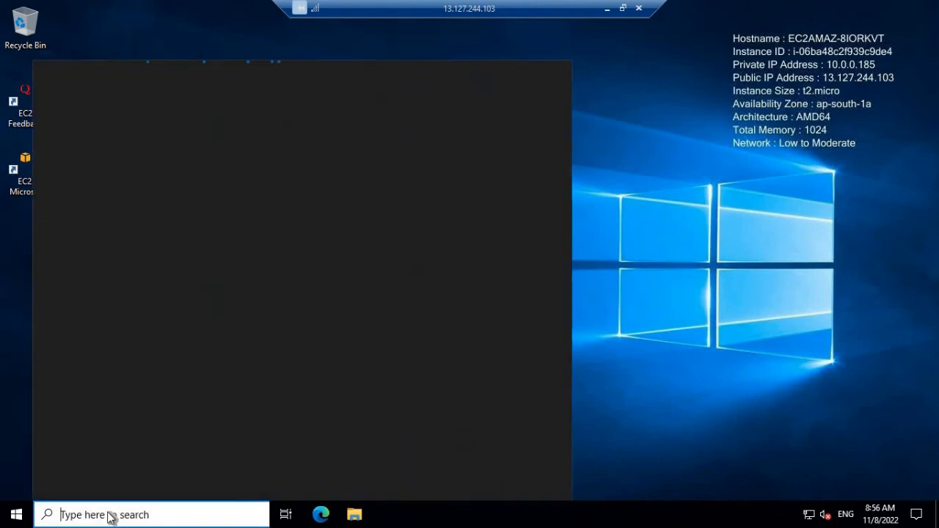
{"action": "type", "text": "rdp"}
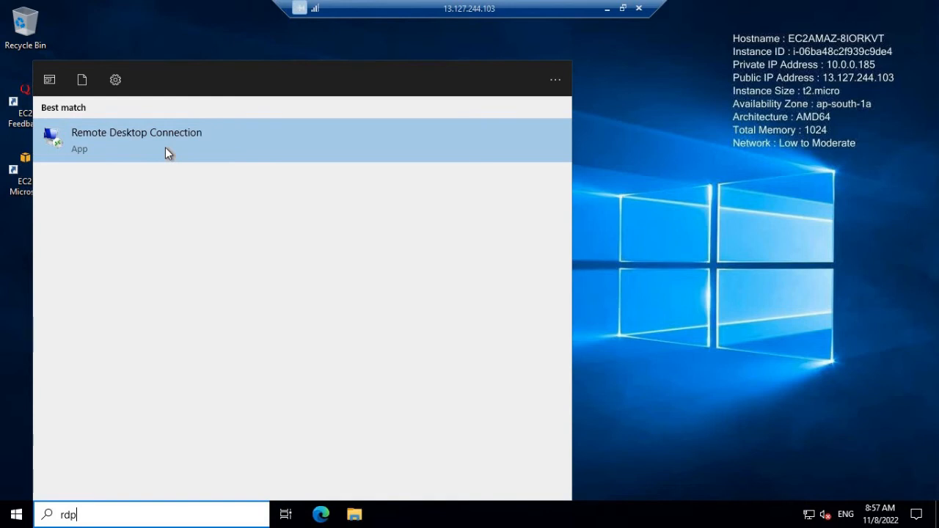
{"action": "left_click", "coordinate": [165, 148]}
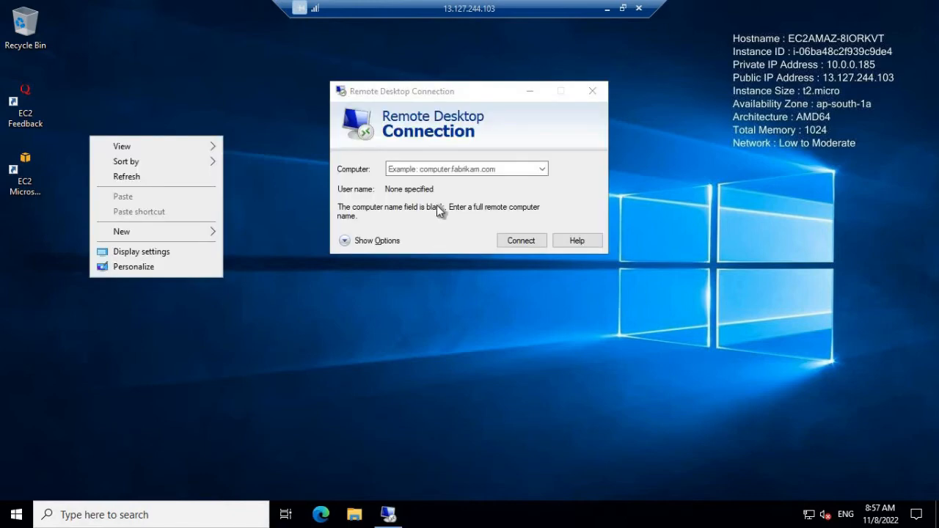
{"action": "left_click", "coordinate": [447, 168]}
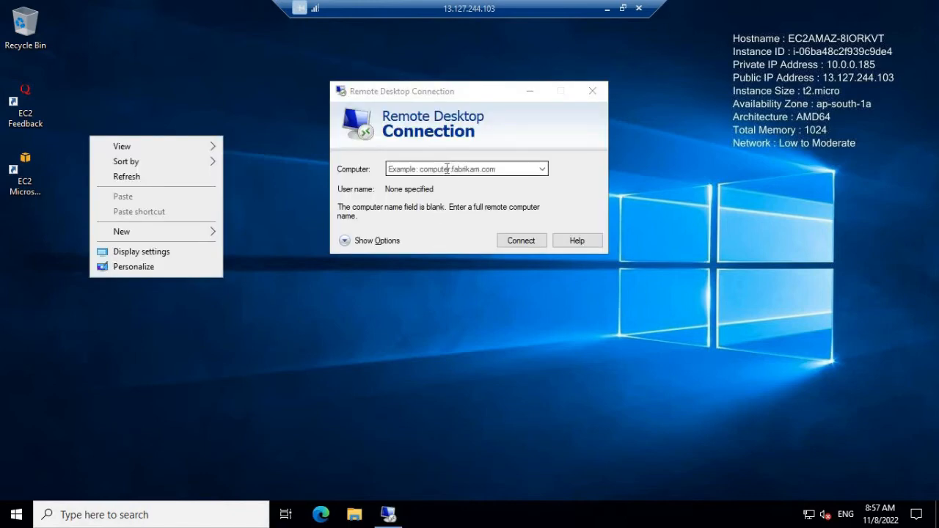
{"action": "left_click", "coordinate": [447, 169]}
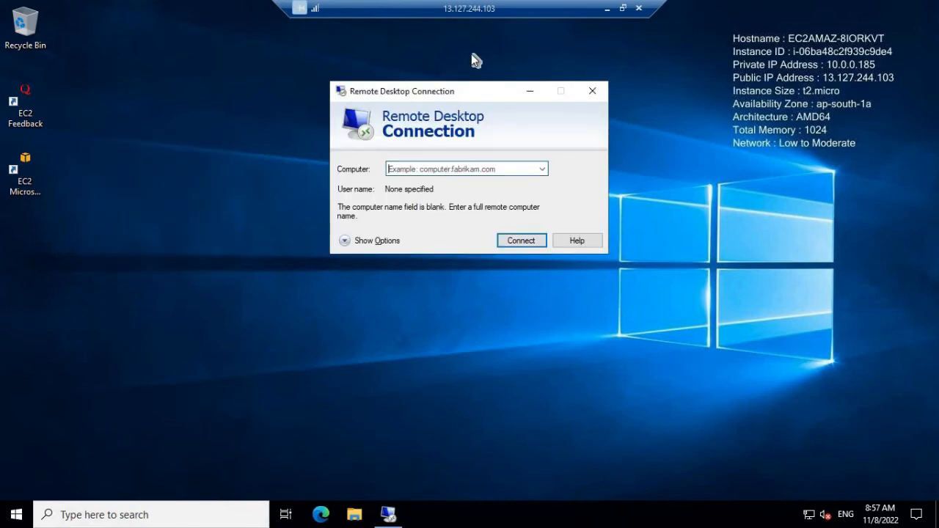
- Check privateserver's private IP address in the EC2 console, and try connecting to 10.0.01.149 from publicserver's session
{"action": "left_click", "coordinate": [606, 10]}
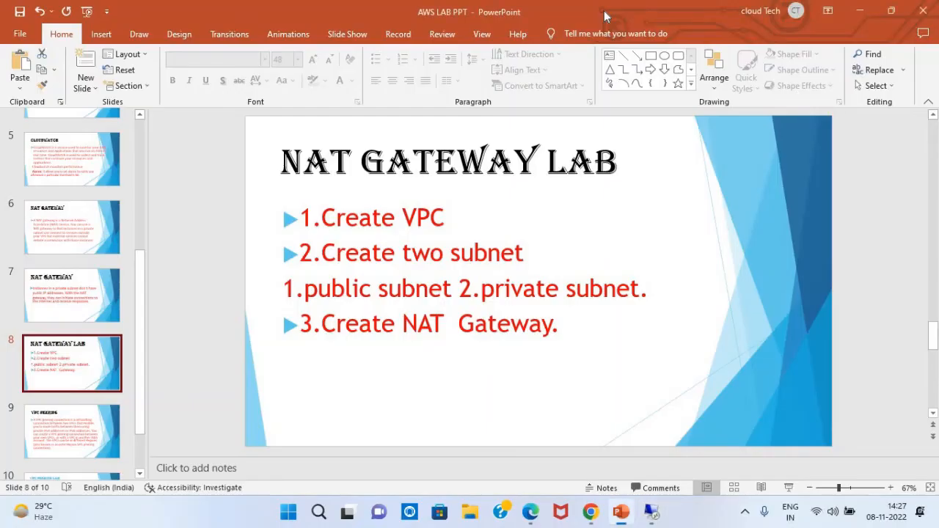
{"action": "left_click", "coordinate": [590, 511]}
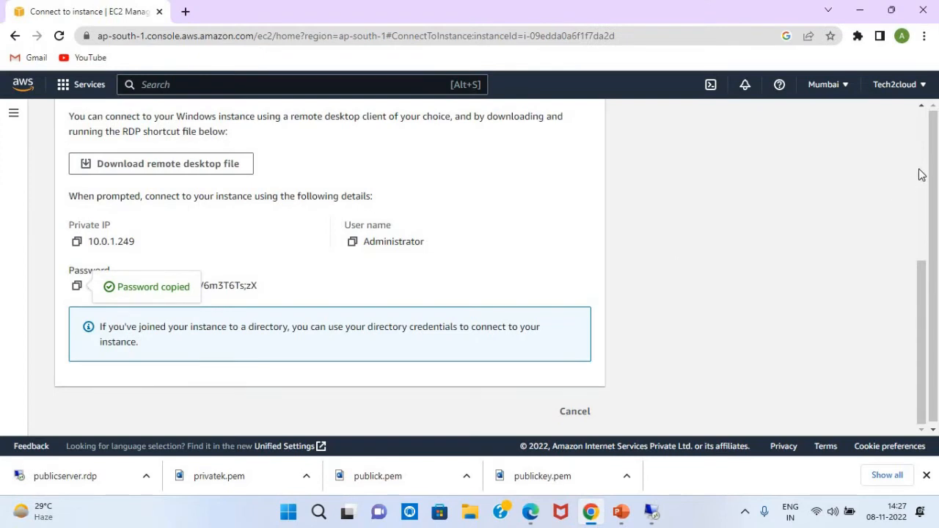
{"action": "scroll", "coordinate": [921, 174], "scroll_direction": "up", "scroll_amount": 4}
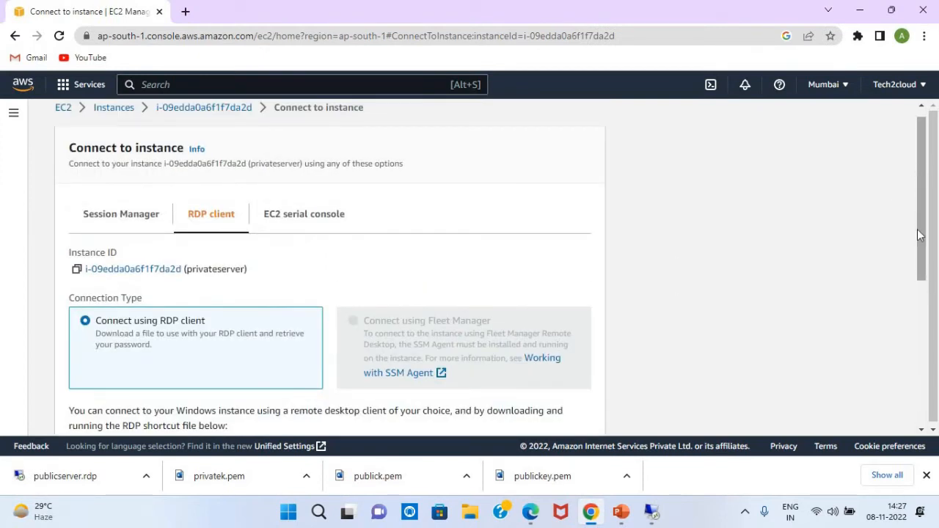
{"action": "scroll", "coordinate": [920, 242], "scroll_direction": "down", "scroll_amount": 3}
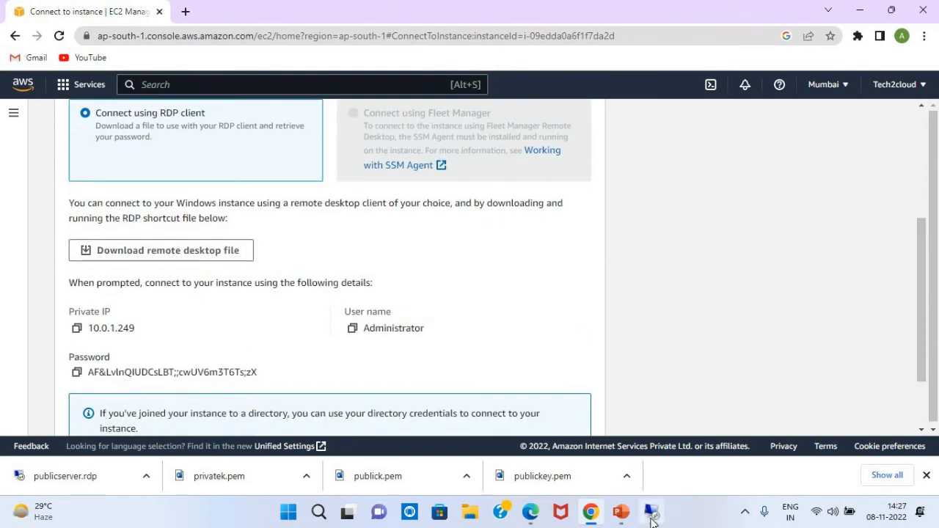
{"action": "left_click", "coordinate": [651, 516]}
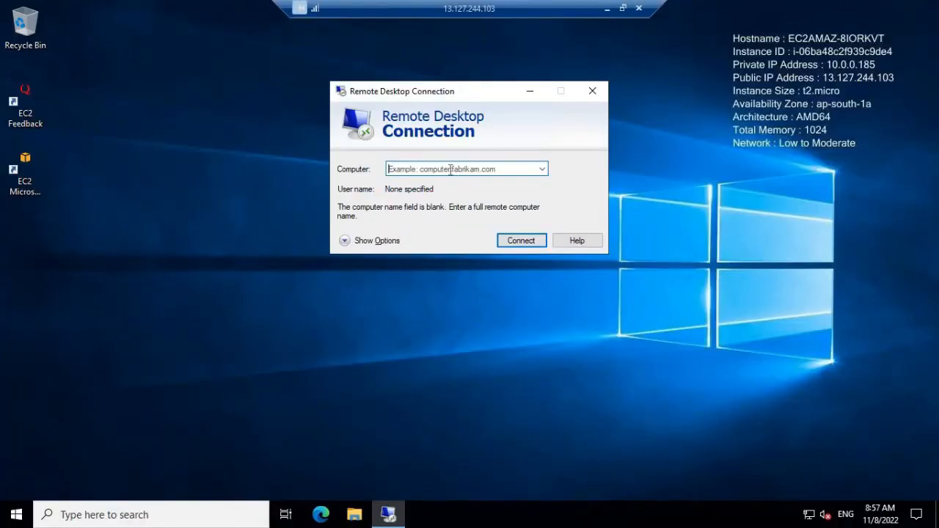
{"action": "type", "text": "10"}
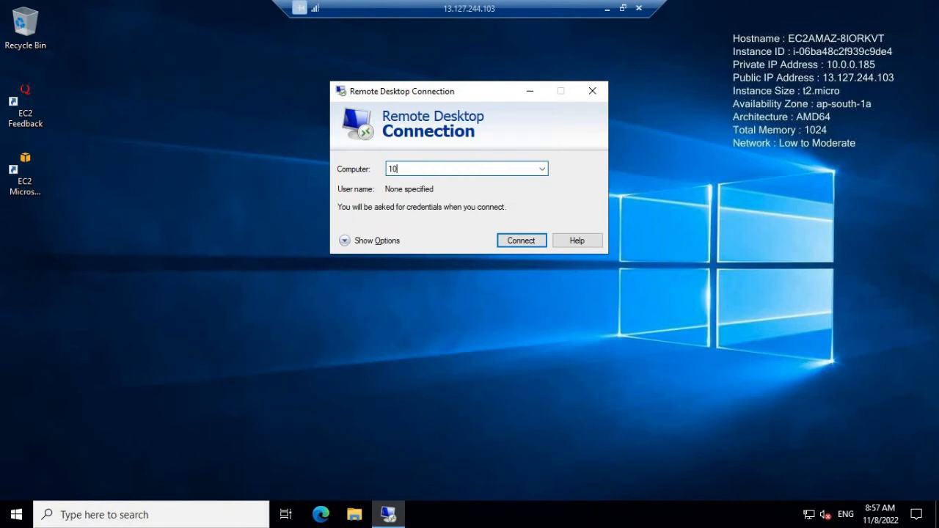
{"action": "type", "text": ".0.01.149"}
{"action": "left_click", "coordinate": [525, 240]}
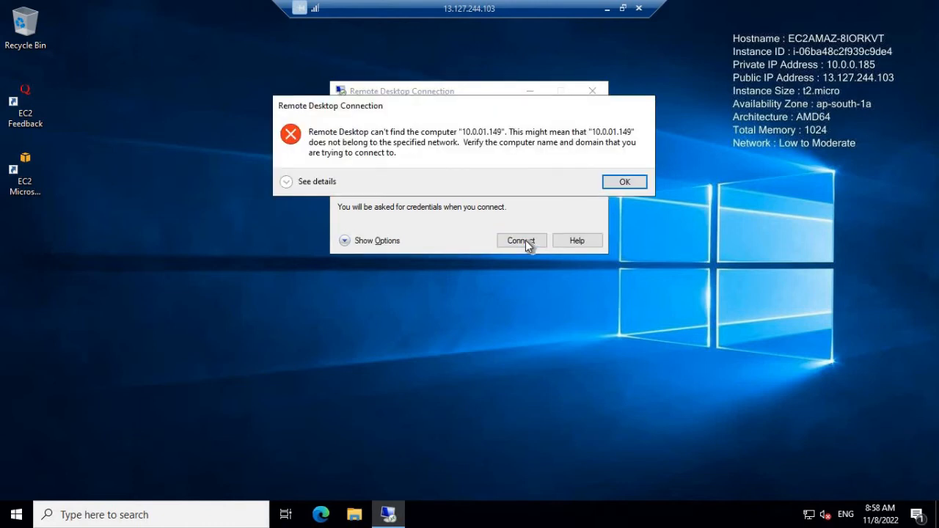
{"action": "left_click", "coordinate": [624, 183]}
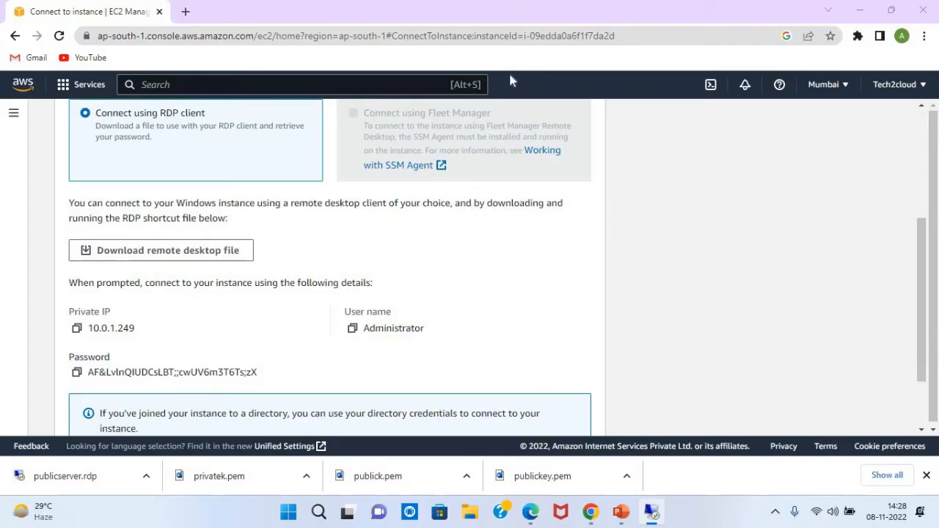
- Replace the computer address with 10.0.01.249 in Remote Desktop Connection and try to connect
{"action": "left_click", "coordinate": [607, 9]}
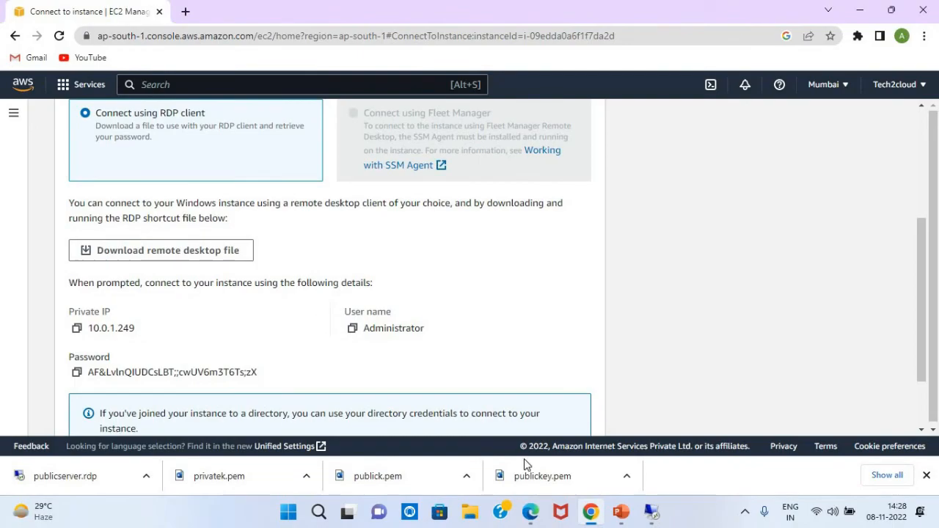
{"action": "left_click", "coordinate": [650, 511]}
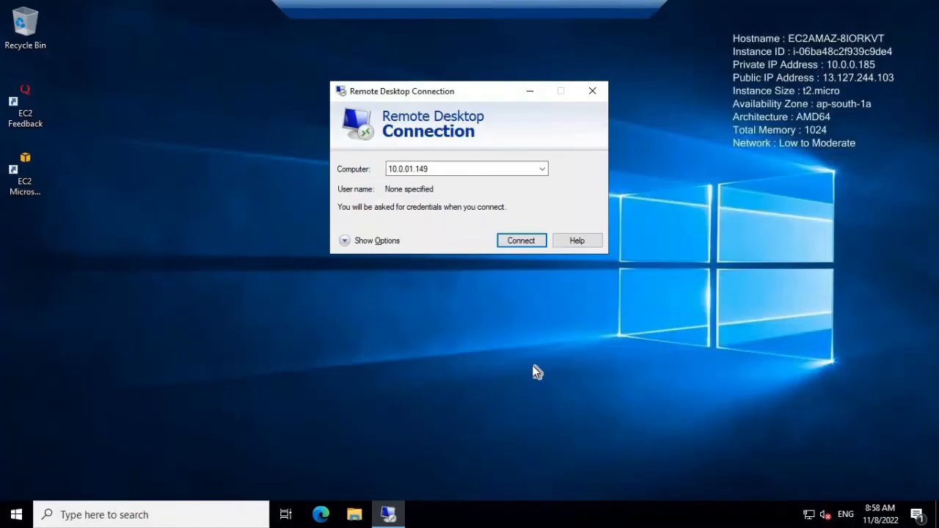
{"action": "double_click", "coordinate": [437, 169]}
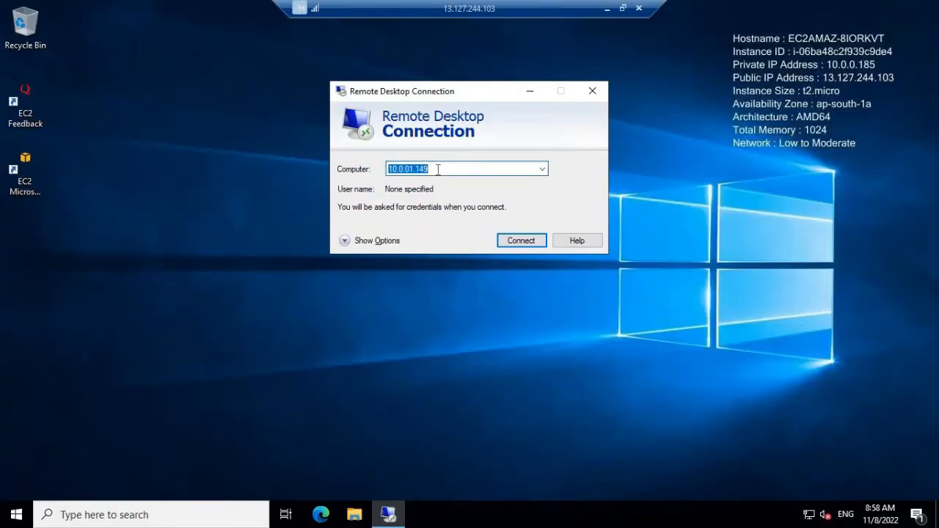
{"action": "key", "text": "BackSpace"}
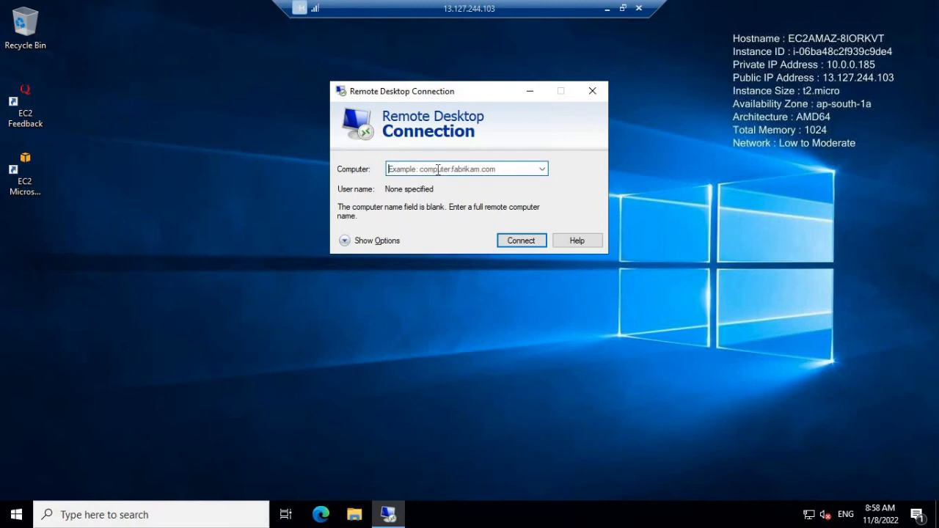
{"action": "type", "text": "10.0.0."}
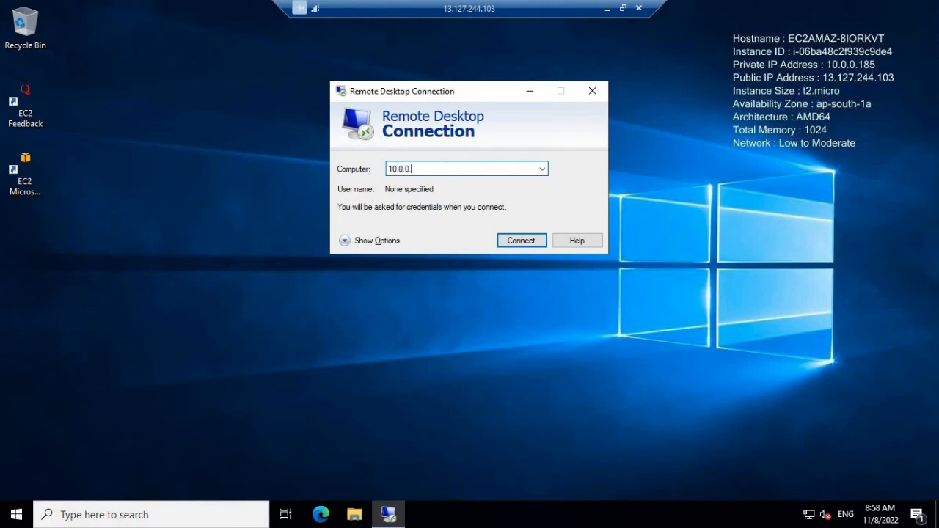
{"action": "type", "text": "1.249"}
{"action": "left_click", "coordinate": [523, 243]}
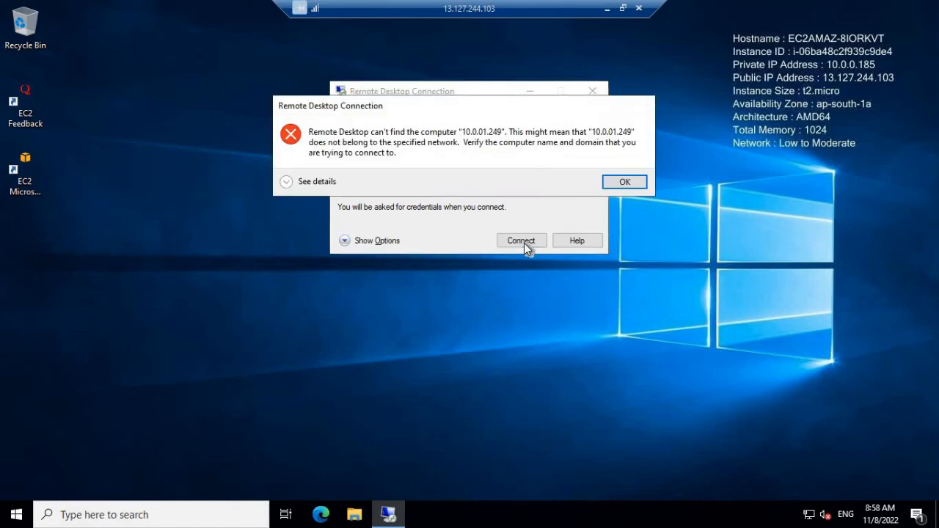
{"action": "left_click", "coordinate": [613, 183]}
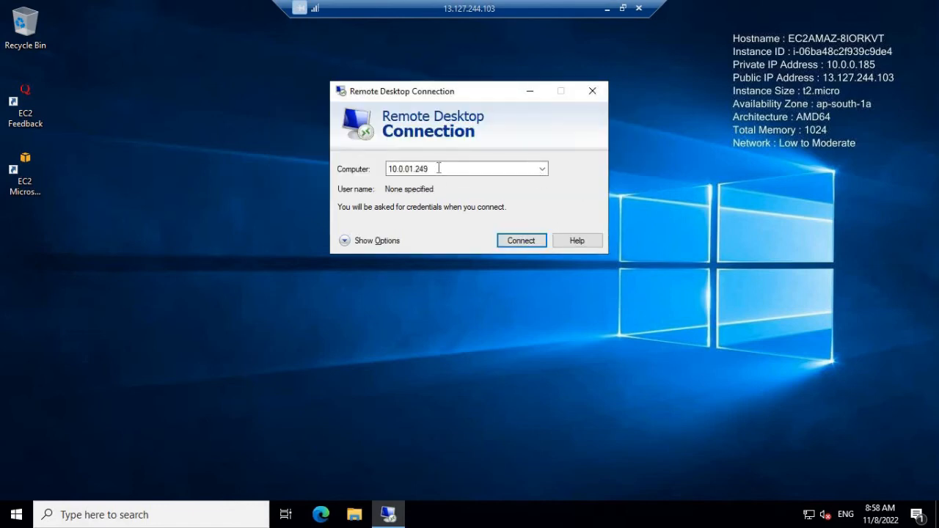
- Correct the computer address to 10.0.1.249 and start the connection to privateserver
{"action": "left_click", "coordinate": [411, 170]}
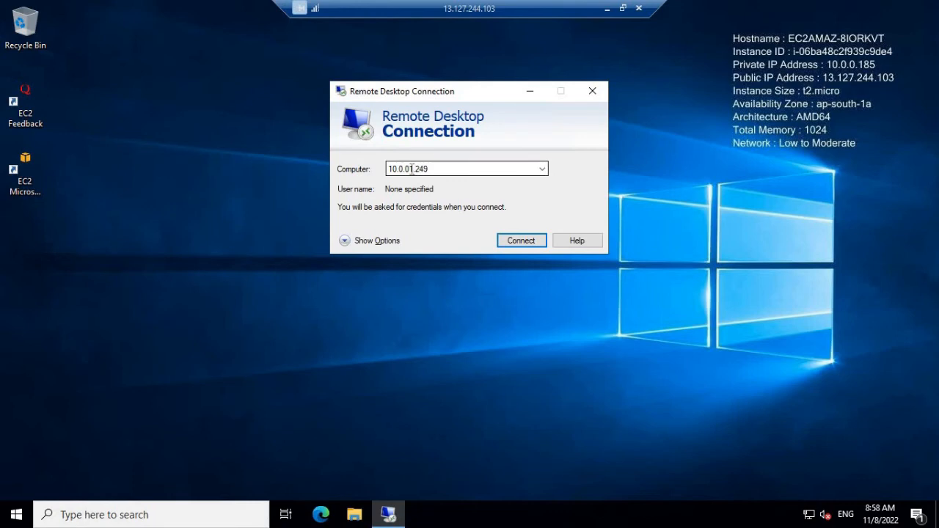
{"action": "double_click", "coordinate": [412, 169]}
{"action": "left_click", "coordinate": [411, 170]}
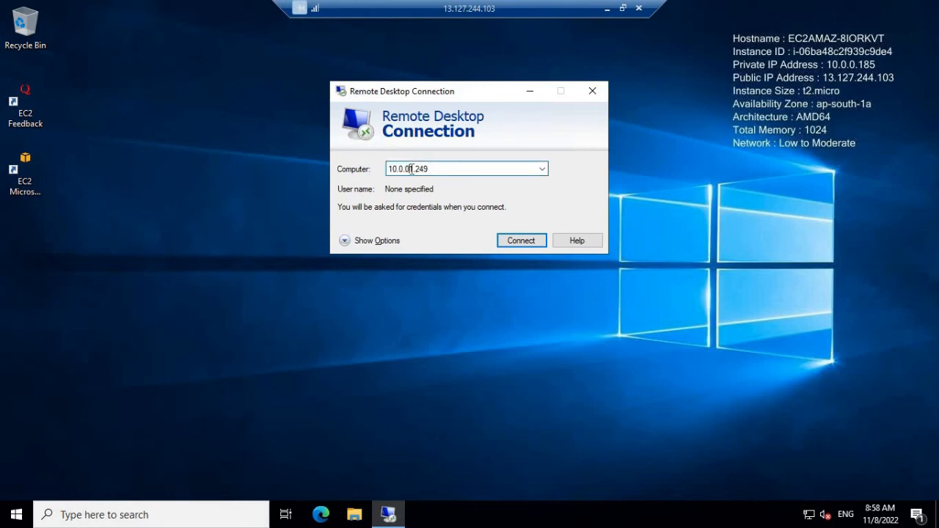
{"action": "key", "text": "BackSpace"}
{"action": "left_click", "coordinate": [523, 242]}
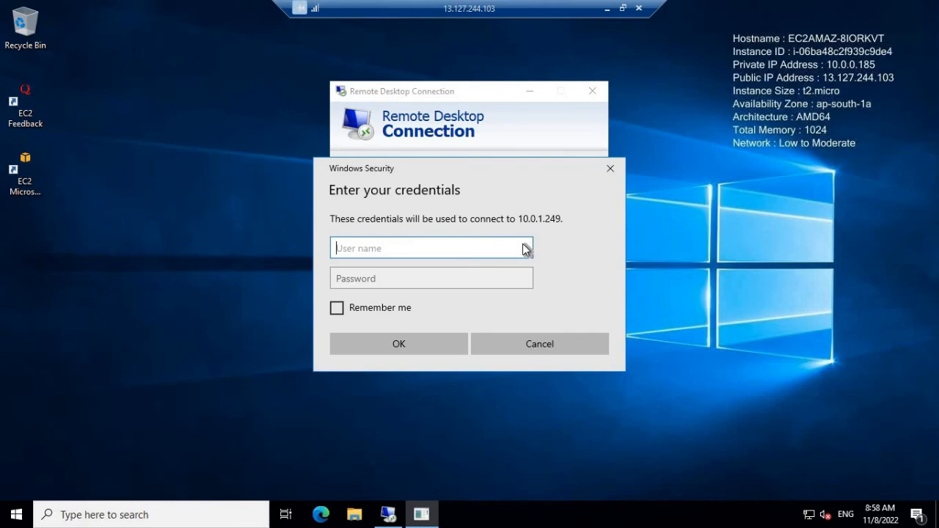
- Sign in to privateserver as Administrator with the copied account password
{"action": "type", "text": "Administrator"}
{"action": "left_click", "coordinate": [399, 280]}
{"action": "right_click", "coordinate": [398, 280]}
{"action": "left_click", "coordinate": [421, 293]}
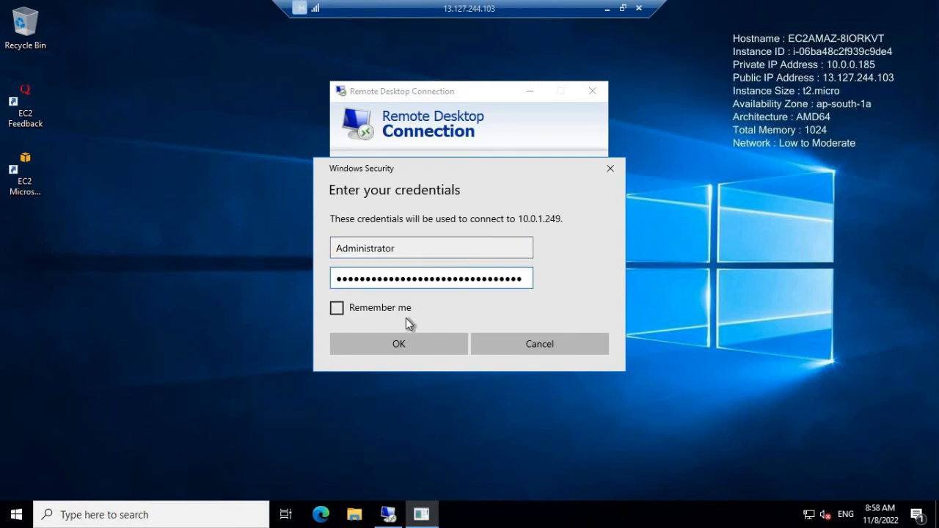
{"action": "left_click", "coordinate": [401, 340]}
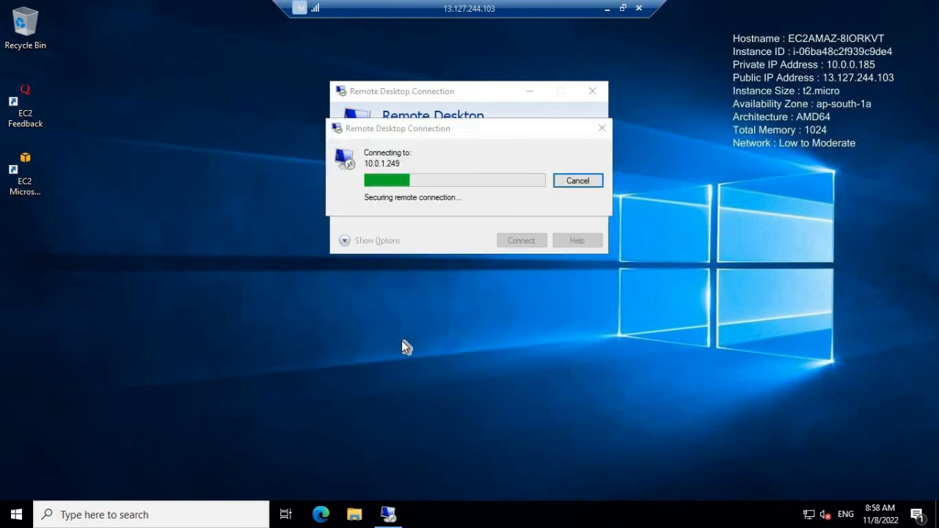
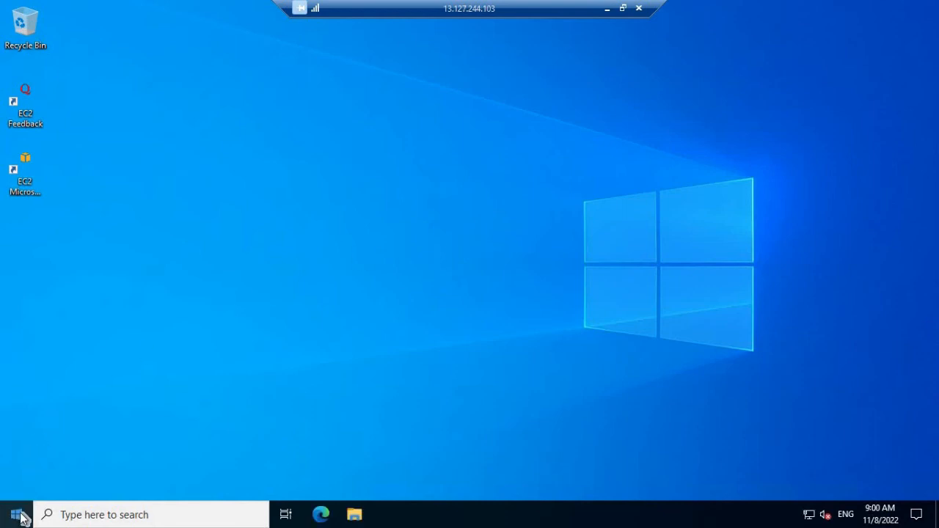
- Allow privateserver to be discoverable by other PCs and devices on Network 2
{"action": "key", "text": "super+x"}
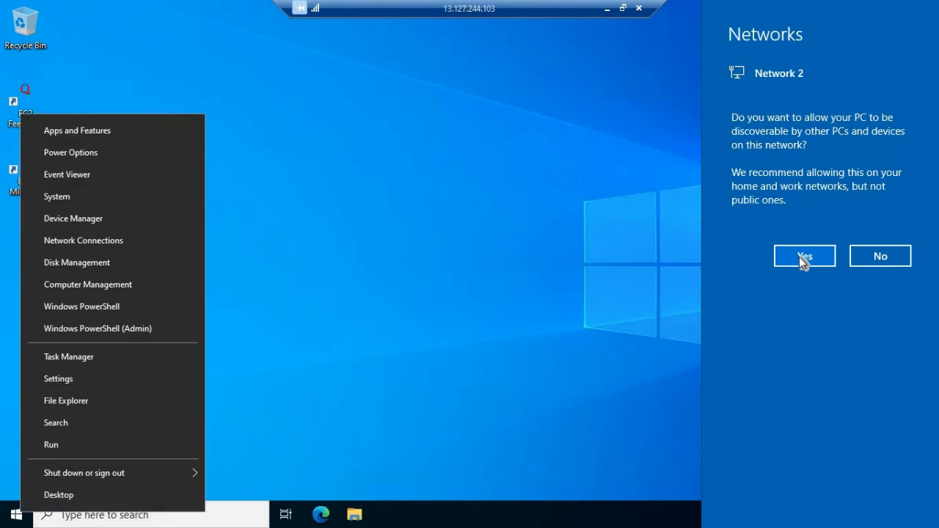
{"action": "left_click", "coordinate": [799, 256]}
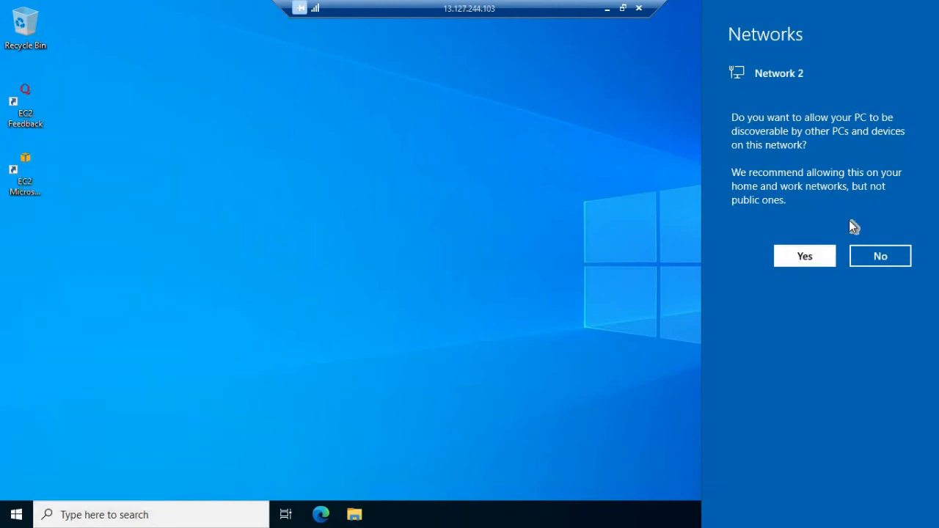
{"action": "left_click", "coordinate": [804, 256]}
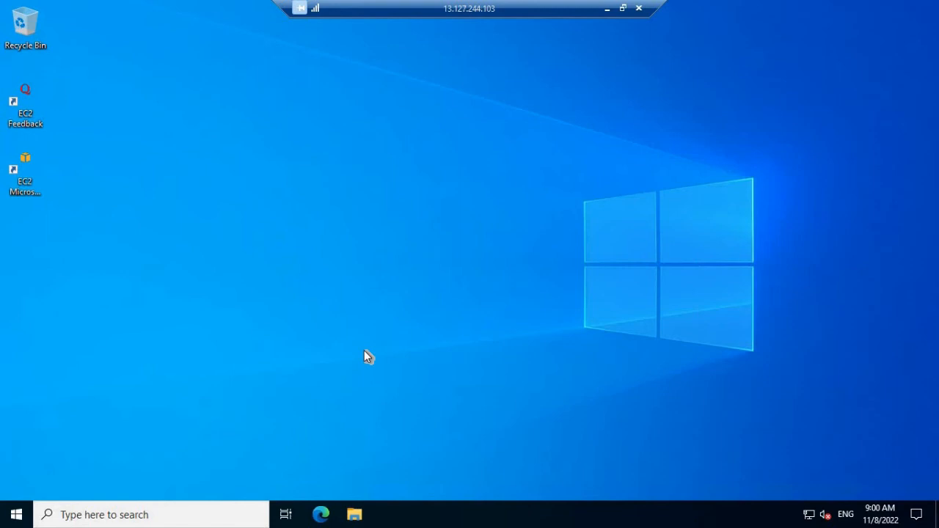
- Open a Command Prompt on privateserver by running cmd
{"action": "right_click", "coordinate": [17, 516]}
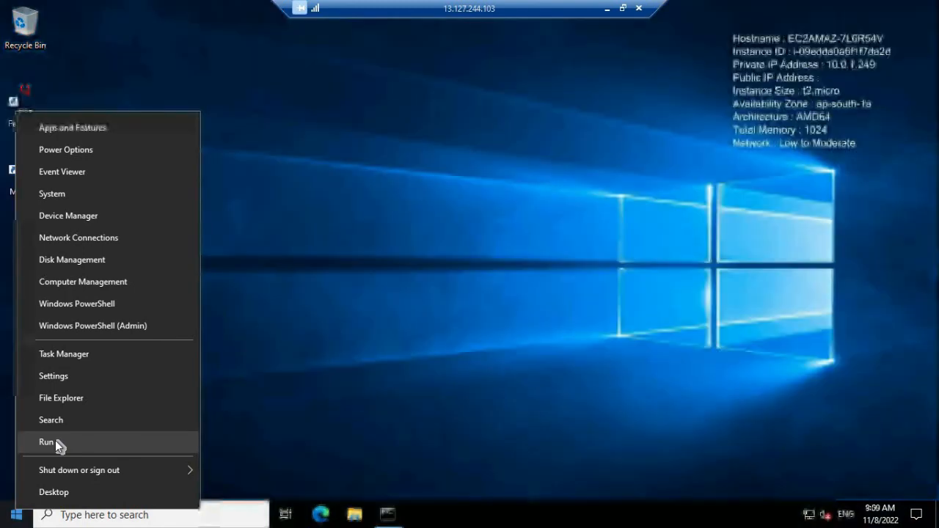
{"action": "left_click", "coordinate": [55, 440]}
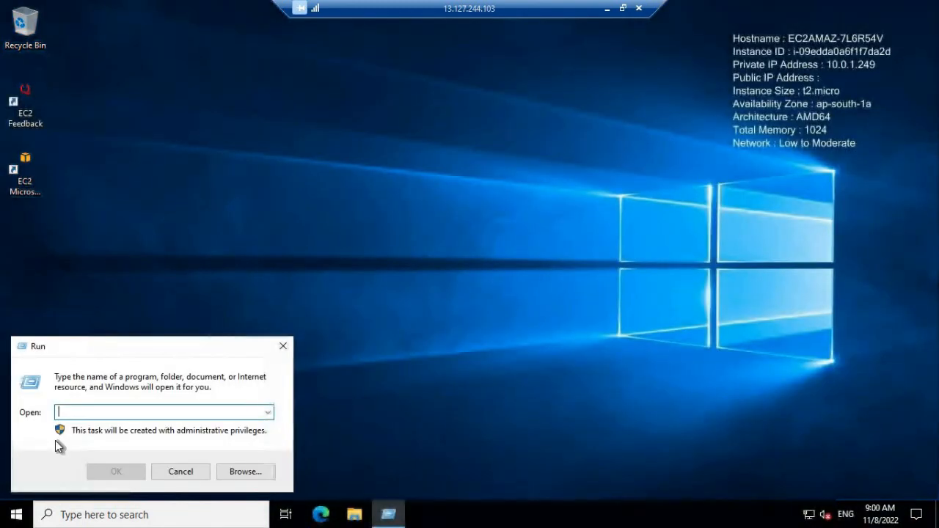
{"action": "type", "text": "cmd"}
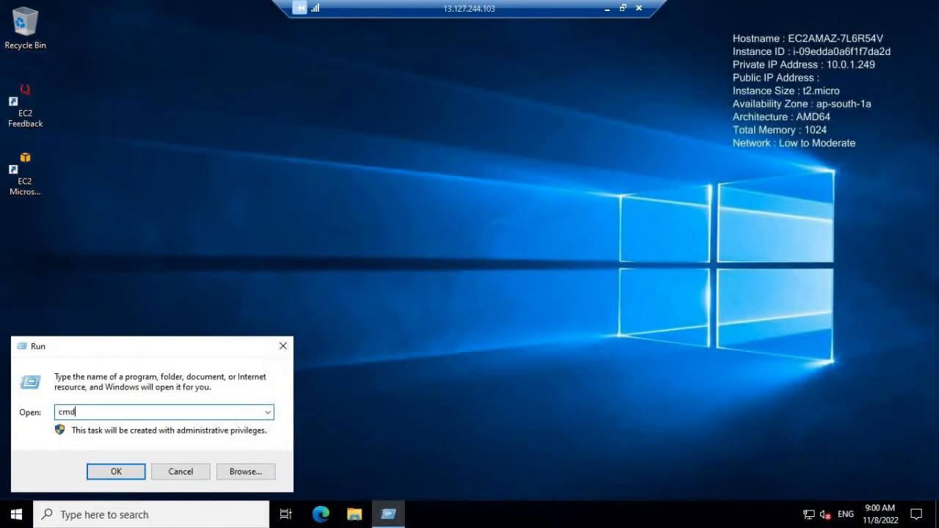
{"action": "left_click", "coordinate": [115, 471]}
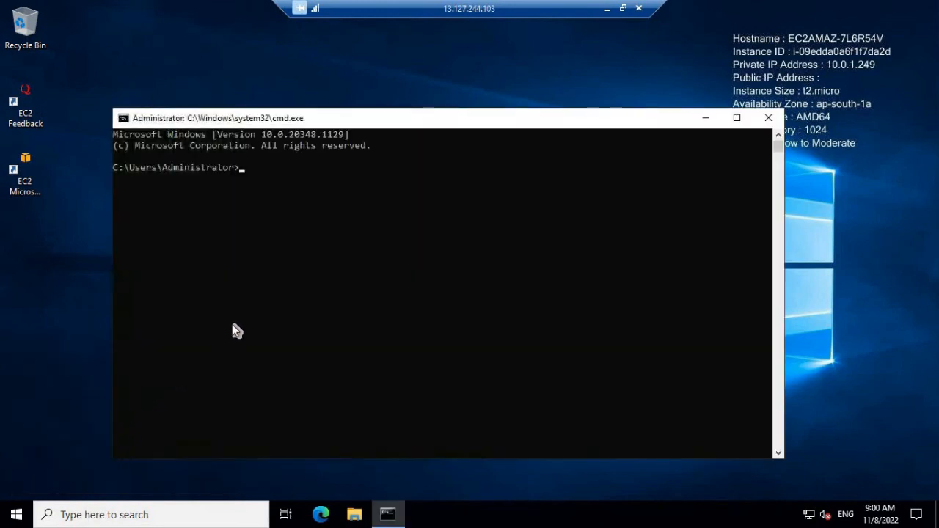
- Check privateserver's IP configuration with ipconfig and test its internet access by pinging 8.8.8.8
{"action": "type", "text": "ipconfig"}
{"action": "key", "text": "Return"}
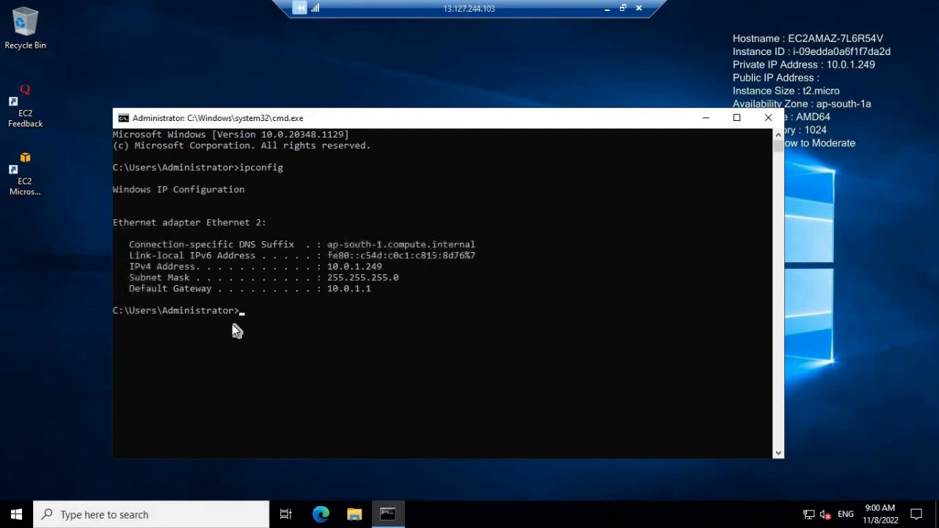
{"action": "type", "text": "ping 8.8.8.8"}
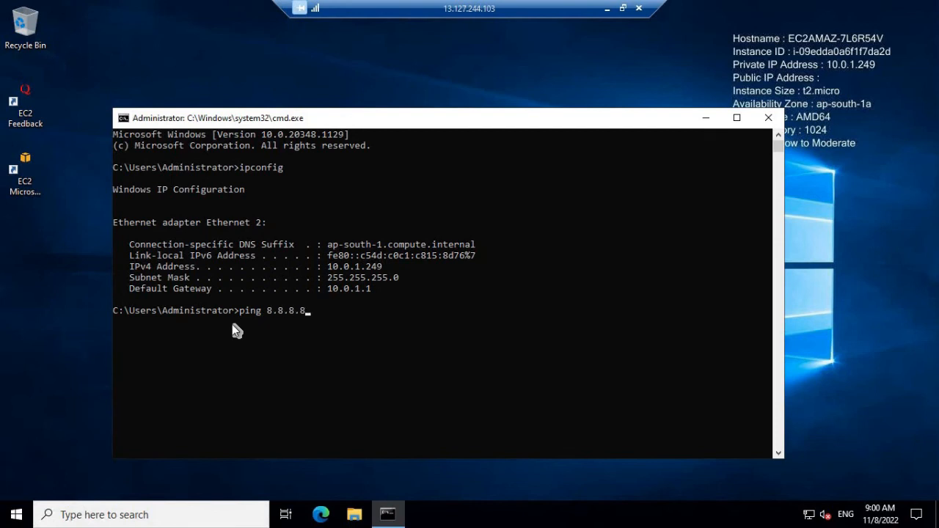
{"action": "key", "text": "Return"}
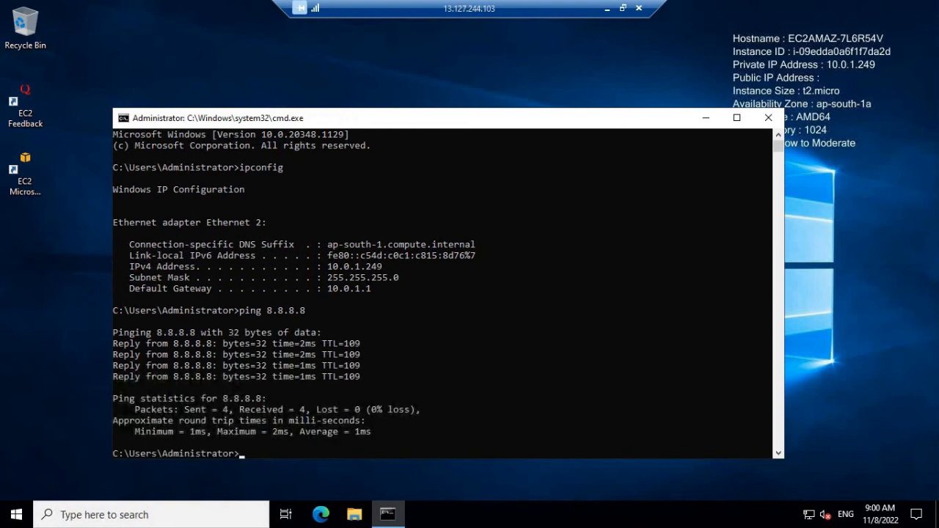
- Disconnect the remote desktop session and open the list of running EC2 instances in the AWS console
{"action": "mouse_move", "coordinate": [812, 518]}
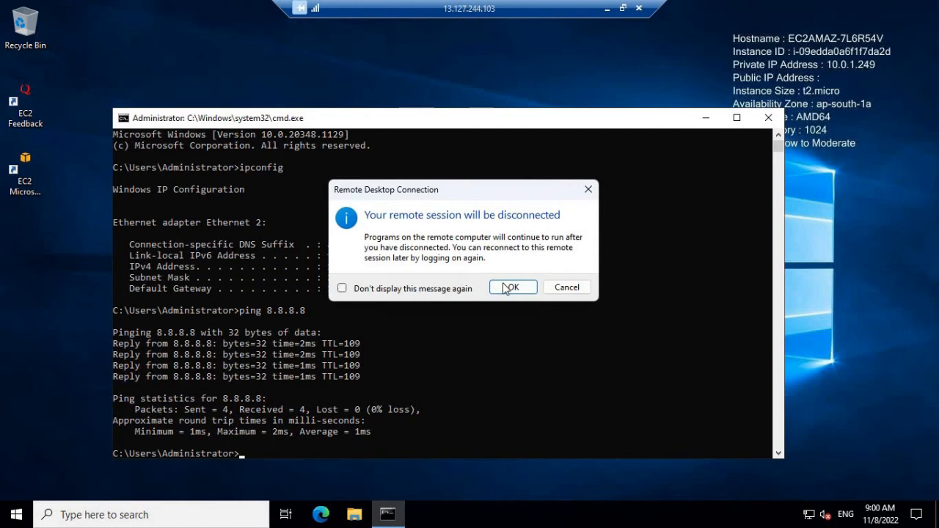
{"action": "left_click", "coordinate": [504, 286]}
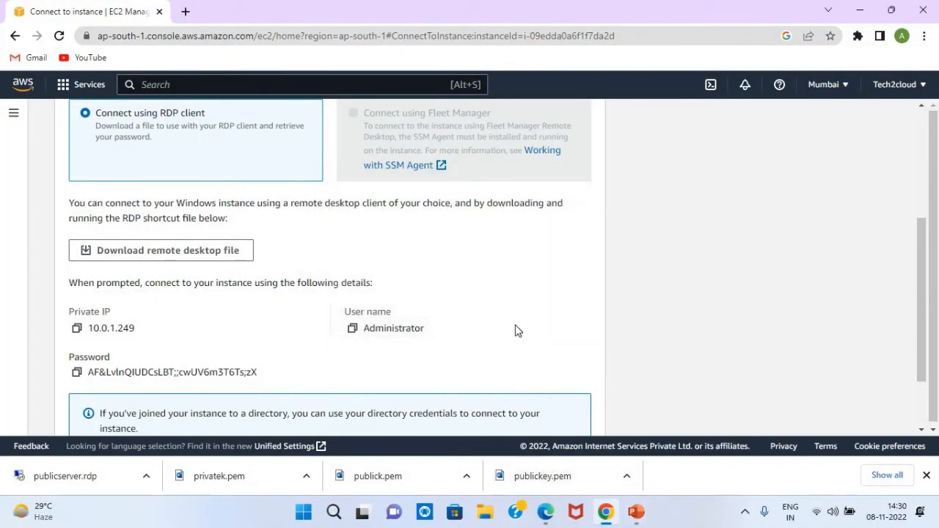
{"action": "left_click", "coordinate": [86, 89]}
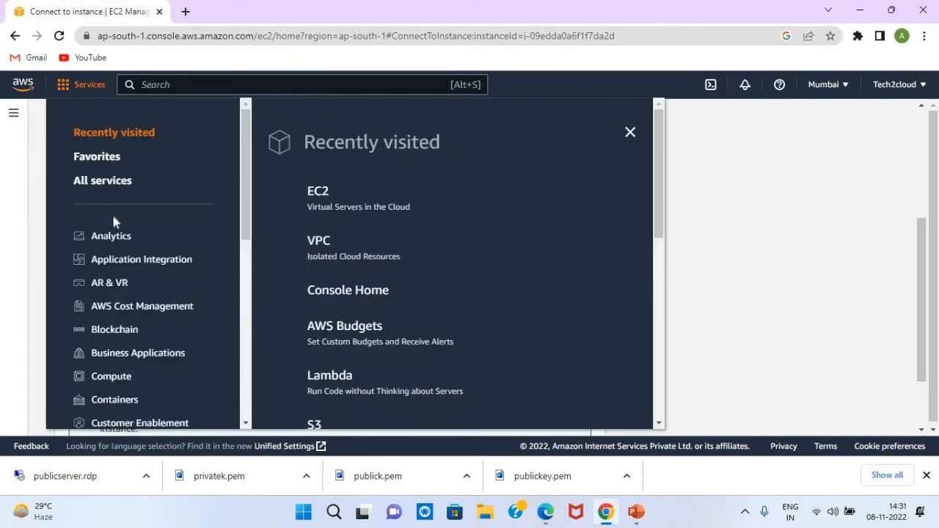
{"action": "left_click", "coordinate": [322, 198]}
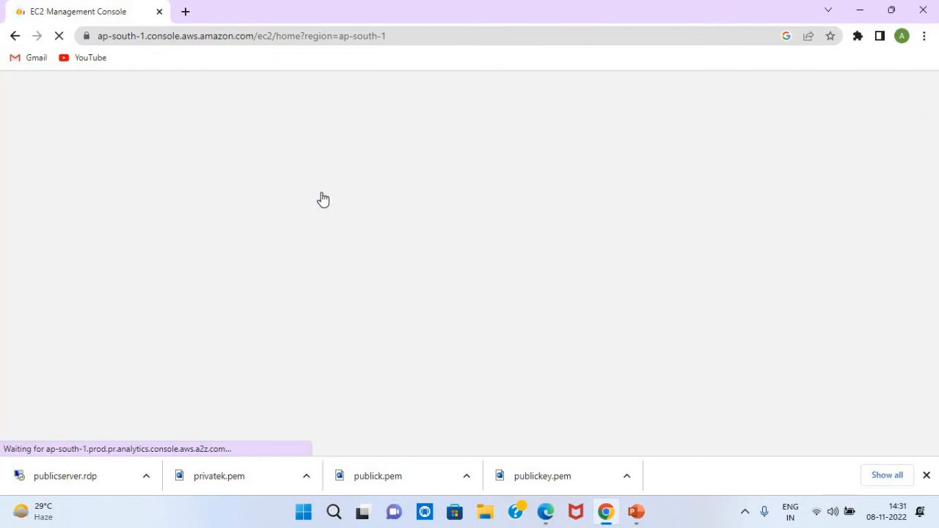
{"action": "left_click", "coordinate": [925, 475]}
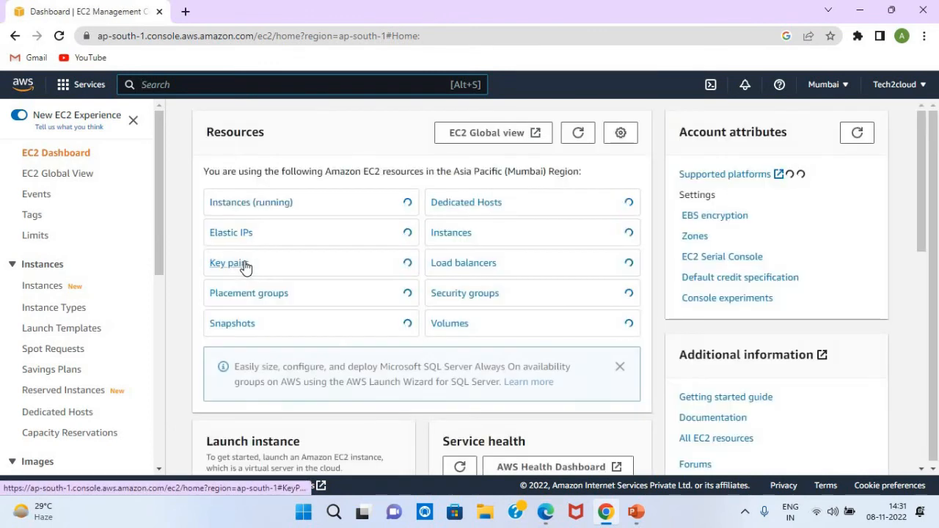
{"action": "left_click", "coordinate": [267, 211]}
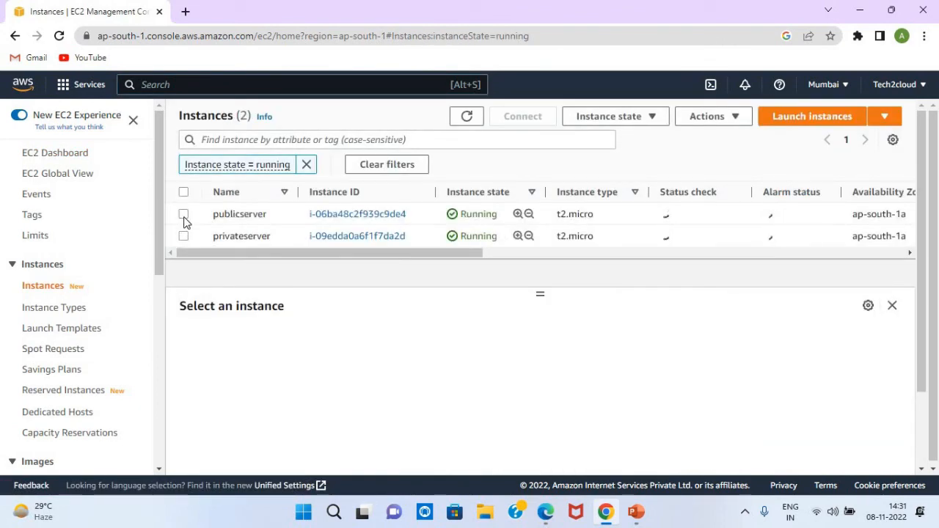
- Terminate both the publicserver and privateserver instances
{"action": "left_click", "coordinate": [183, 217]}
{"action": "left_click", "coordinate": [183, 242]}
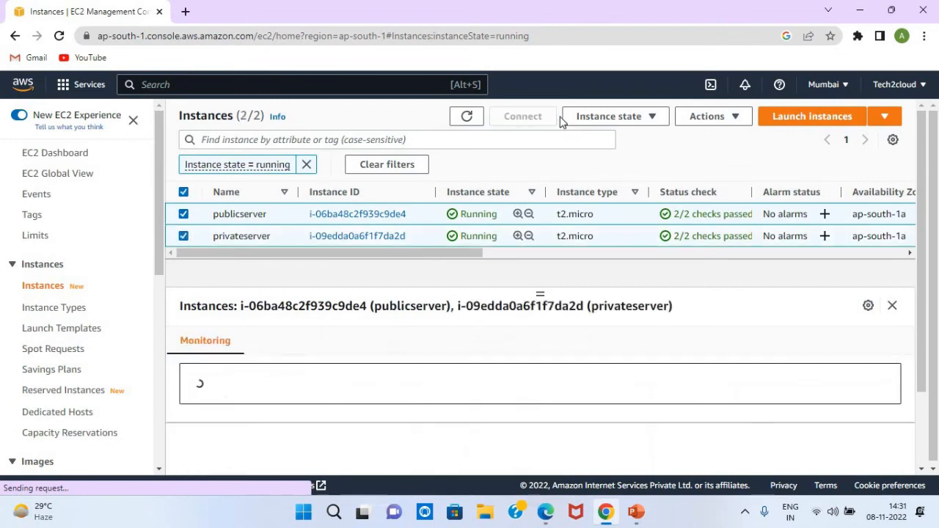
{"action": "left_click", "coordinate": [611, 119]}
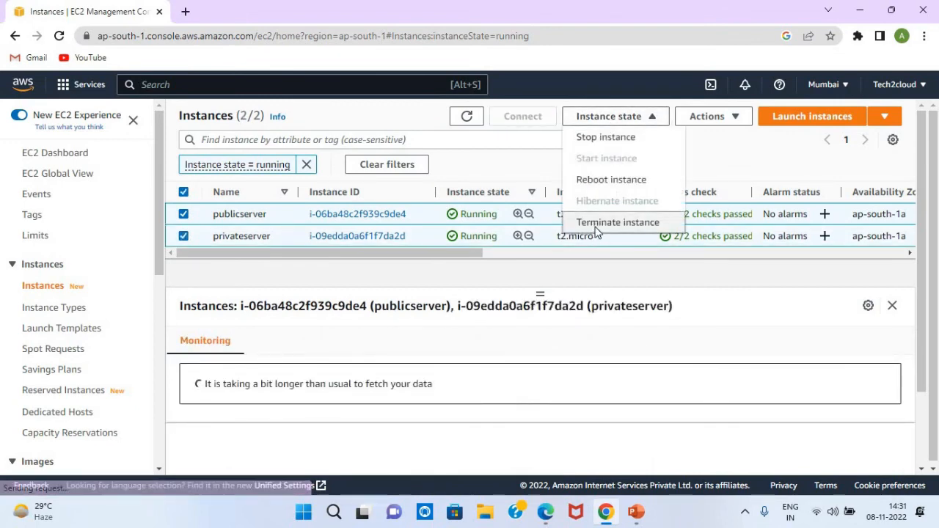
{"action": "left_click", "coordinate": [595, 224]}
{"action": "left_click", "coordinate": [682, 390]}
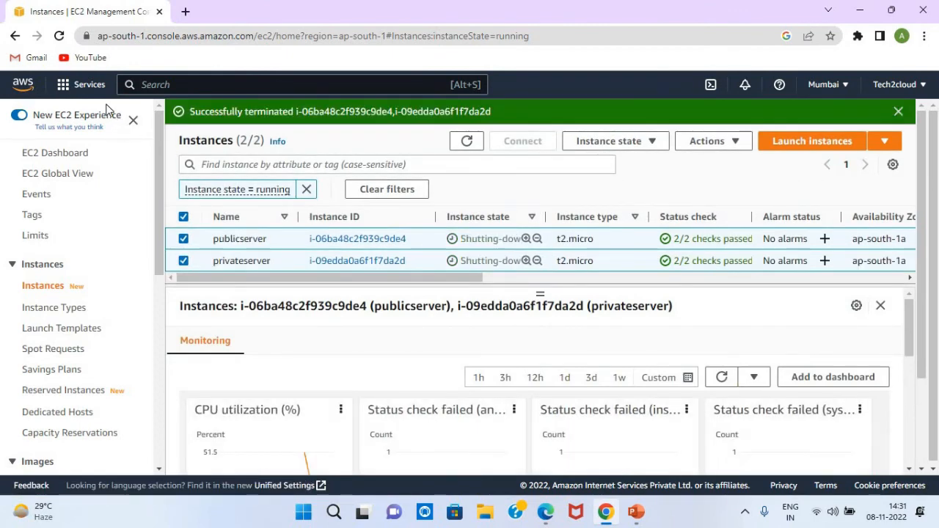
- Delete the NAT gateway natgateway123 in the VPC console, confirming with the word delete
{"action": "left_click", "coordinate": [88, 88]}
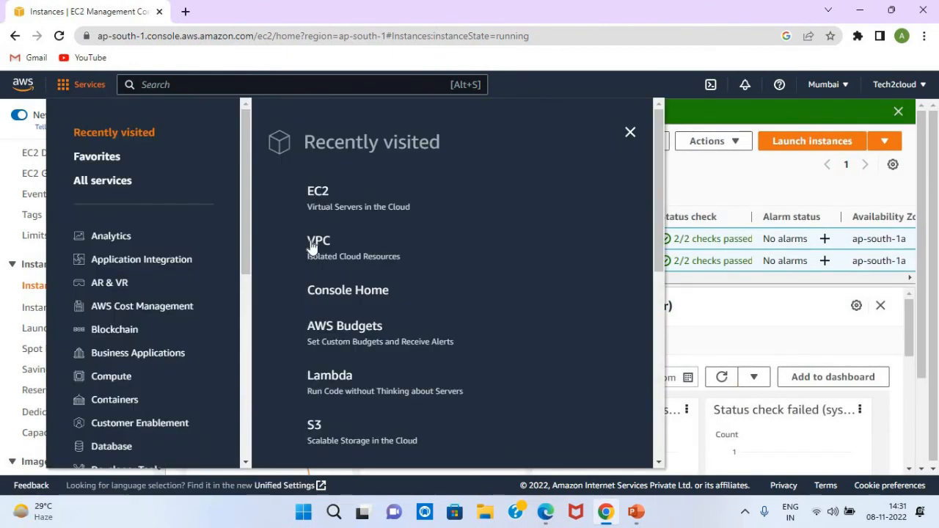
{"action": "left_click", "coordinate": [312, 243]}
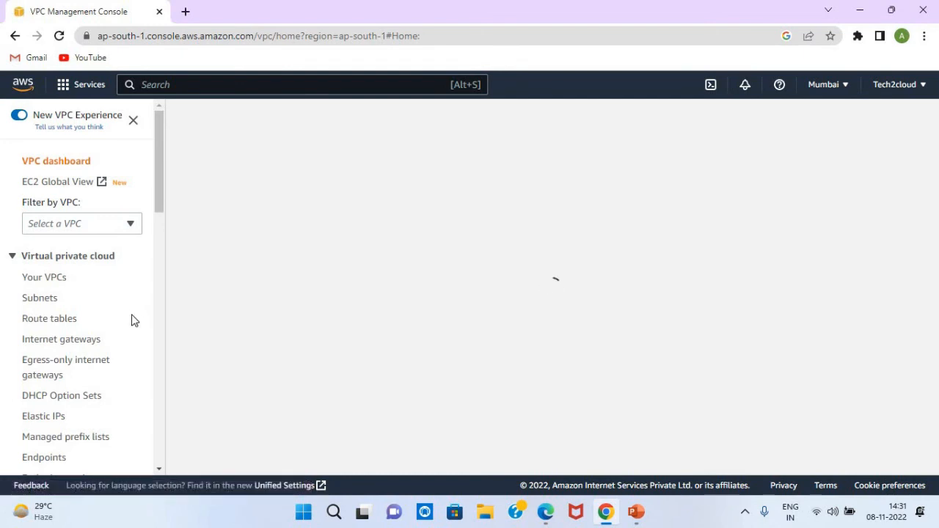
{"action": "scroll", "coordinate": [160, 330], "scroll_direction": "down", "scroll_amount": 5}
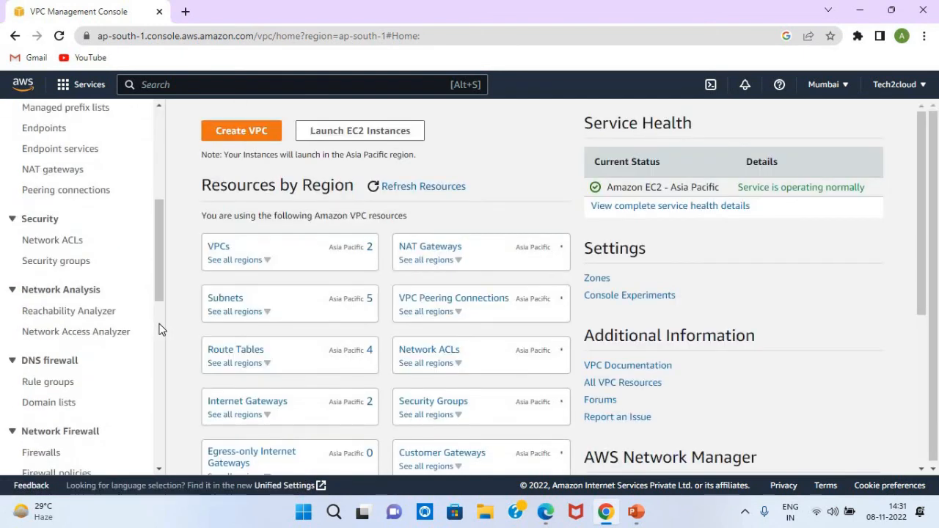
{"action": "left_click", "coordinate": [62, 175]}
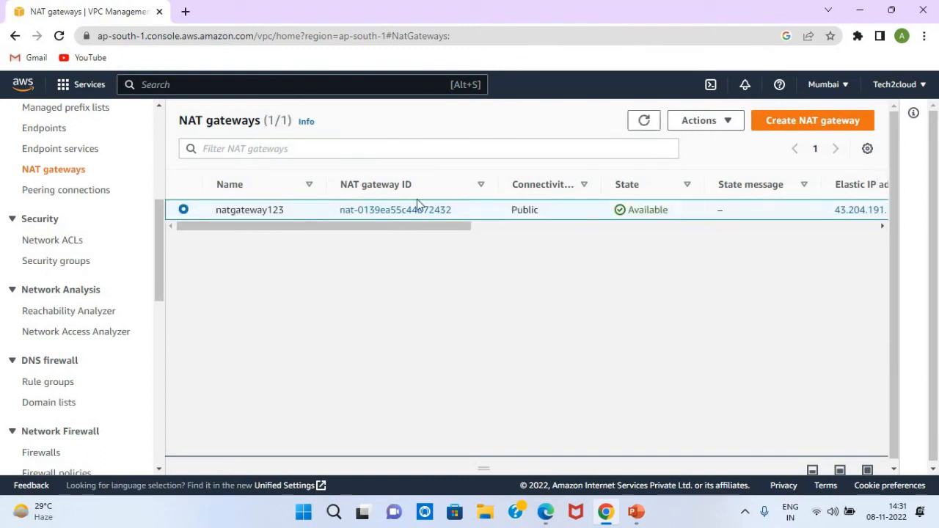
{"action": "left_click", "coordinate": [704, 122]}
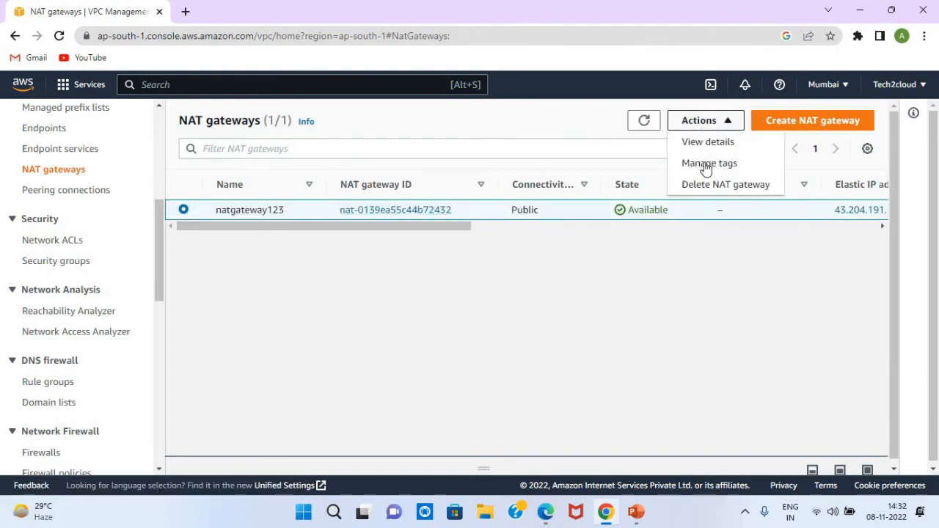
{"action": "left_click", "coordinate": [710, 186]}
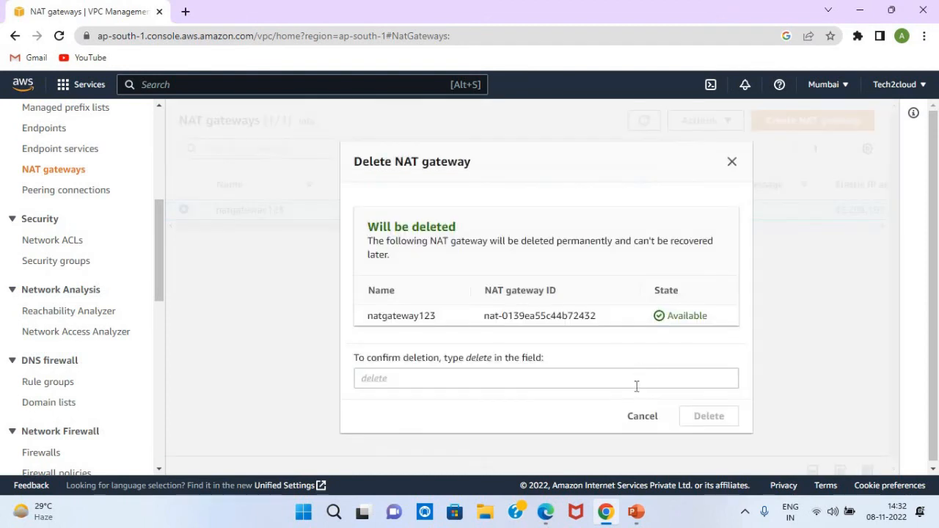
{"action": "left_click", "coordinate": [499, 378]}
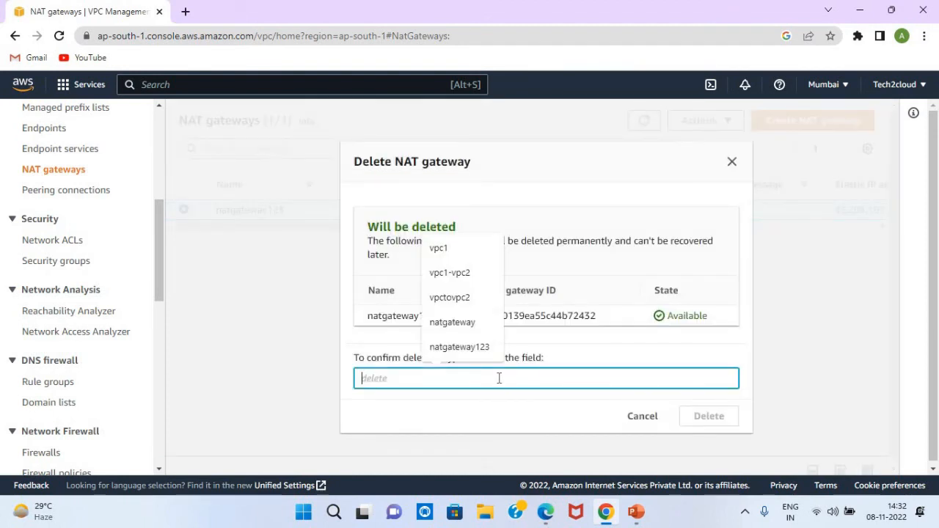
{"action": "type", "text": "delete"}
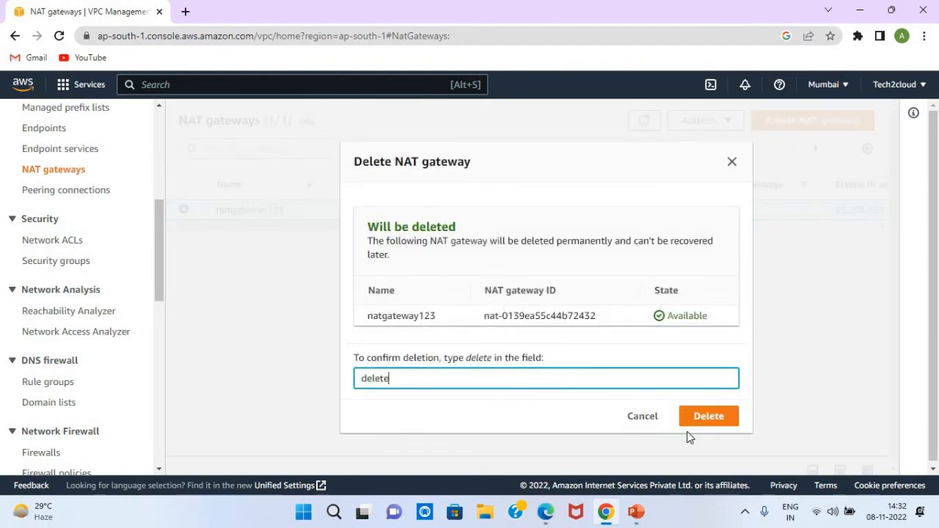
{"action": "left_click", "coordinate": [709, 416]}
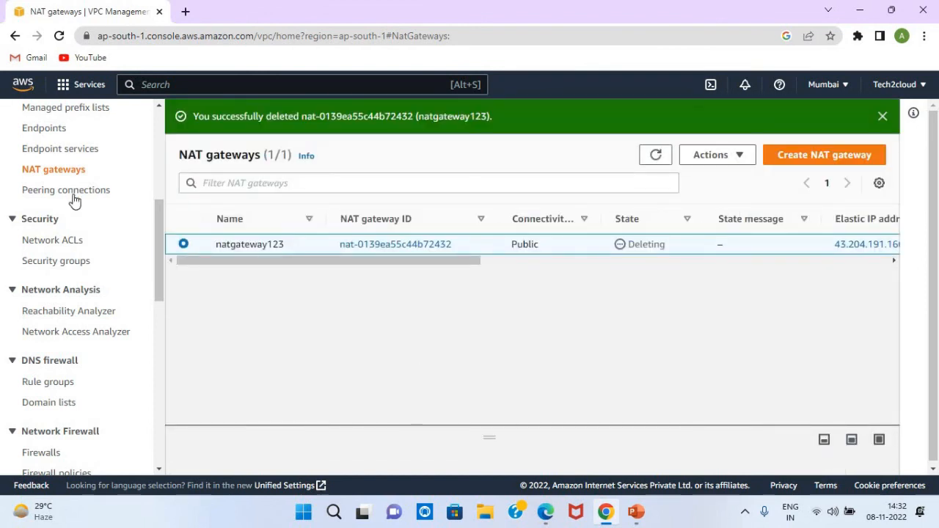
- Try to delete the natgateway VPC and review which resources must be removed first
{"action": "scroll", "coordinate": [110, 172], "scroll_direction": "up", "scroll_amount": 5}
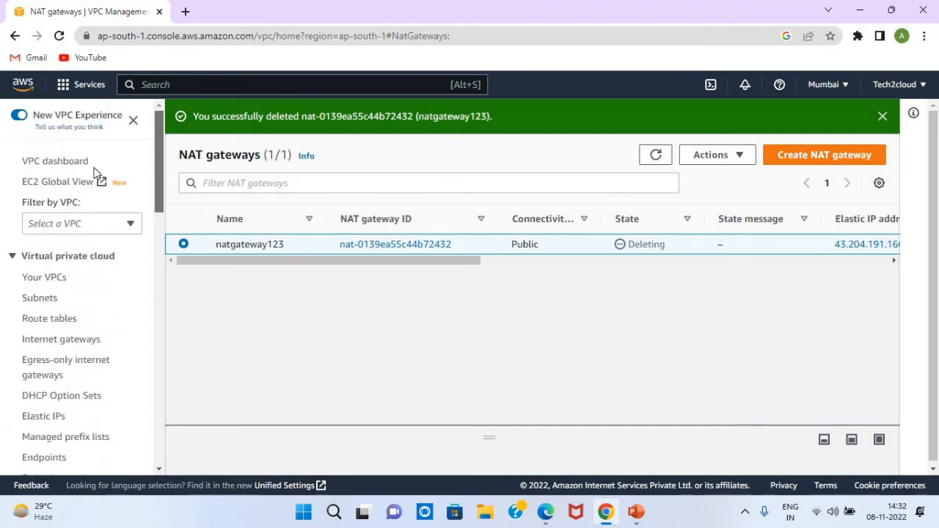
{"action": "left_click", "coordinate": [51, 278]}
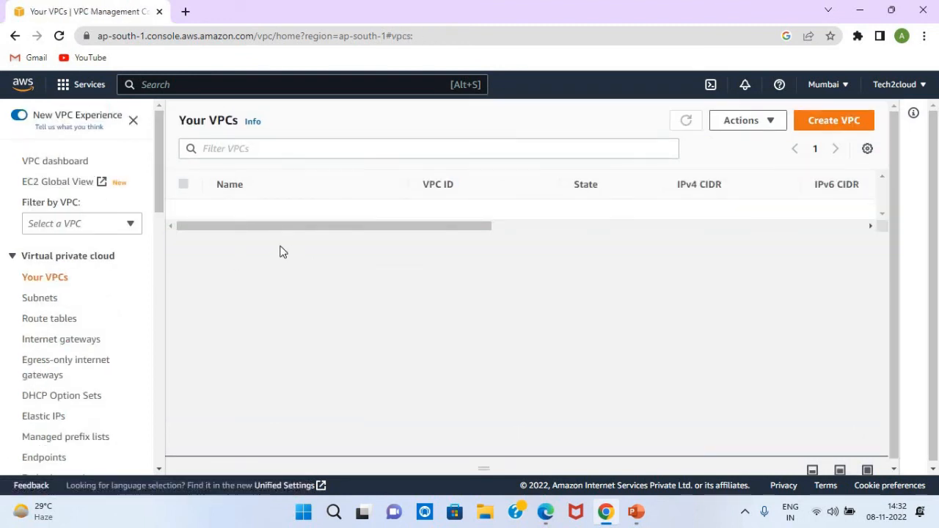
{"action": "left_click", "coordinate": [184, 209]}
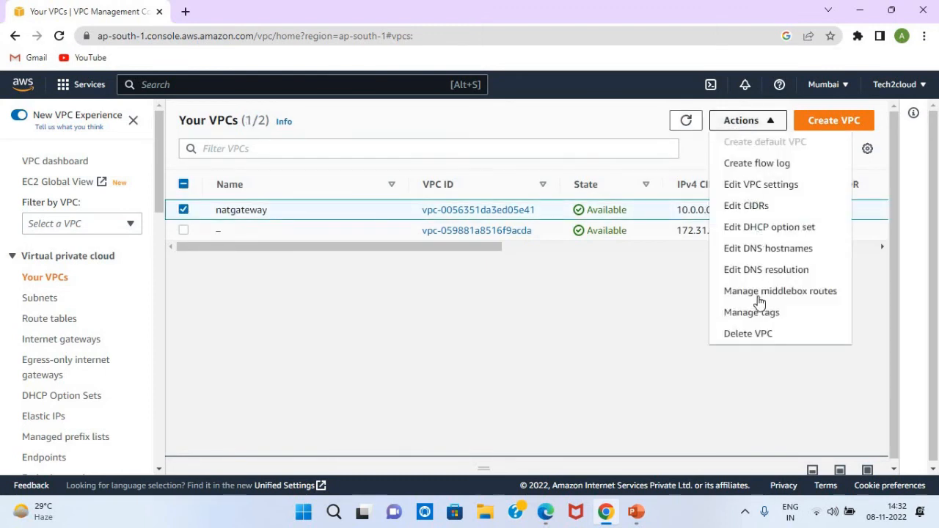
{"action": "left_click", "coordinate": [743, 336]}
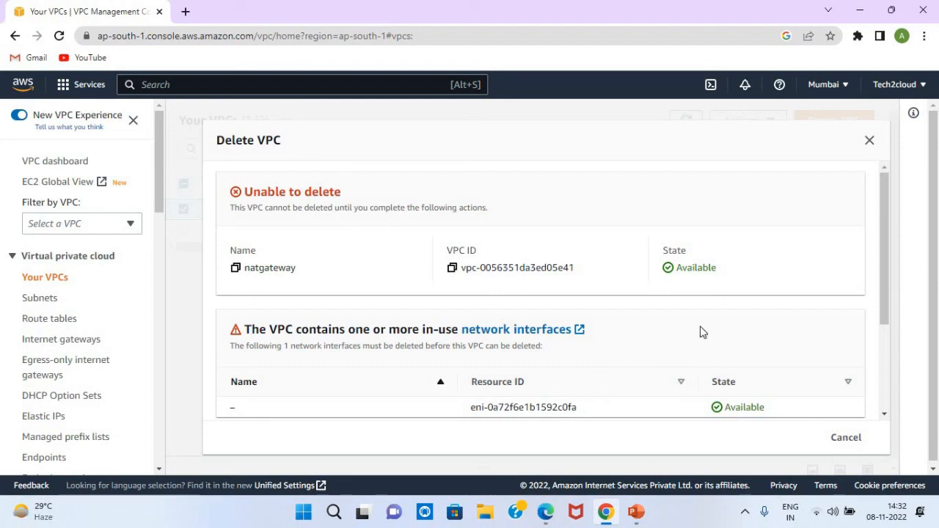
{"action": "left_click_drag", "start_coordinate": [882, 232], "coordinate": [881, 337]}
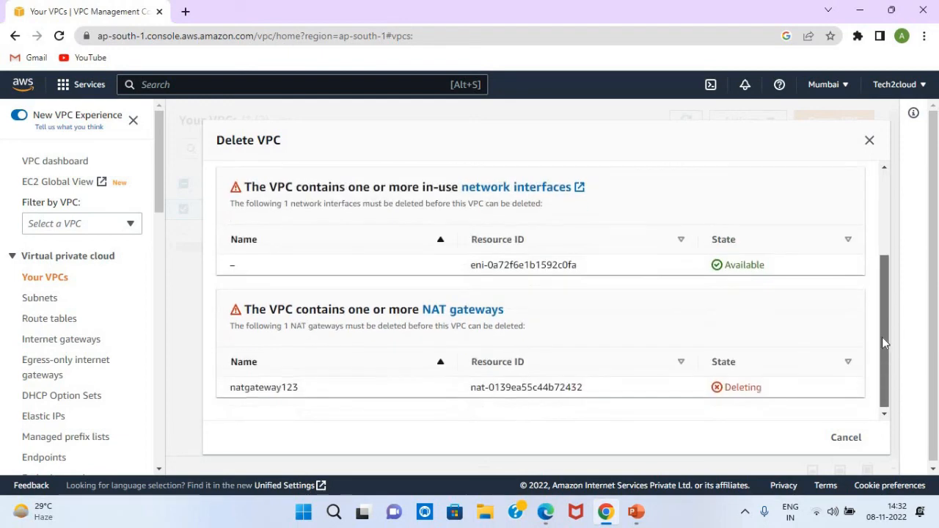
- Remove the 0.0.0.0/0 route targeting the NAT gateway from the privatroute route table and save the changes
{"action": "left_click", "coordinate": [43, 323]}
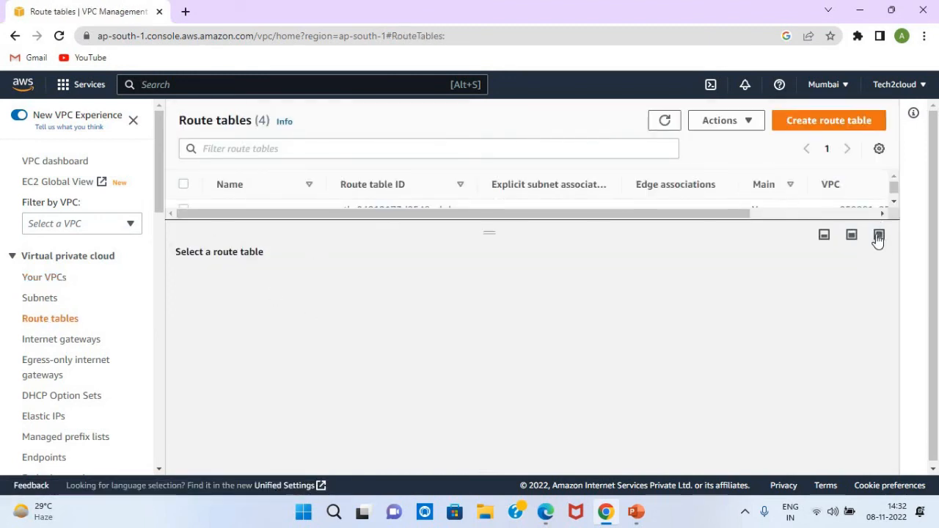
{"action": "left_click", "coordinate": [826, 239]}
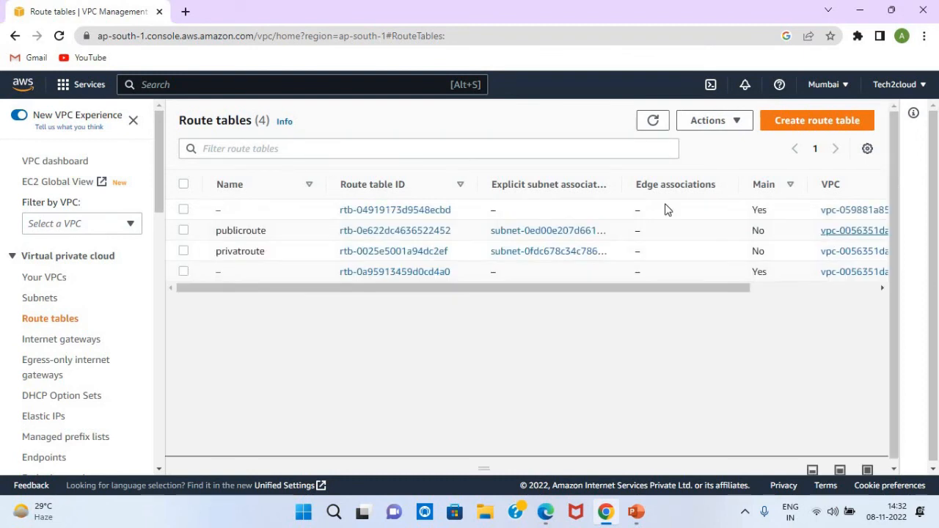
{"action": "left_click", "coordinate": [184, 251]}
{"action": "left_click", "coordinate": [184, 231]}
{"action": "left_click", "coordinate": [184, 251]}
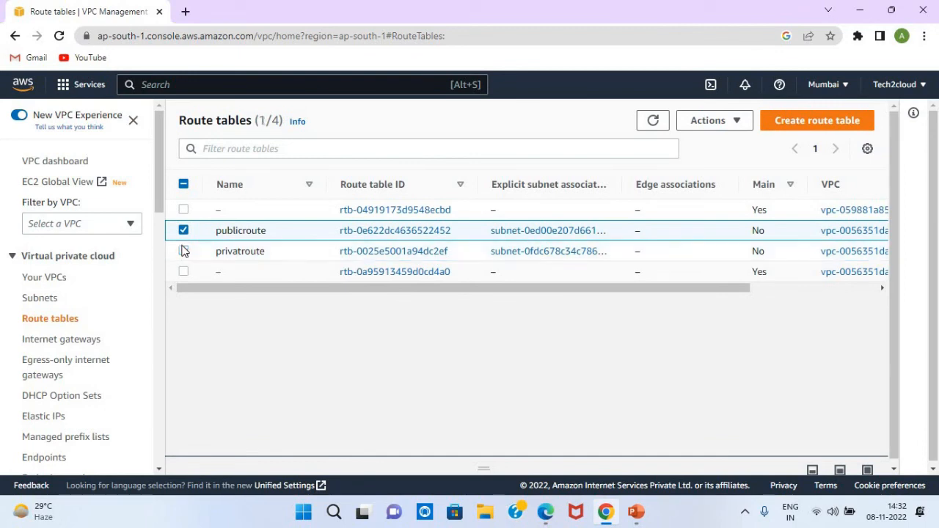
{"action": "left_click", "coordinate": [183, 251]}
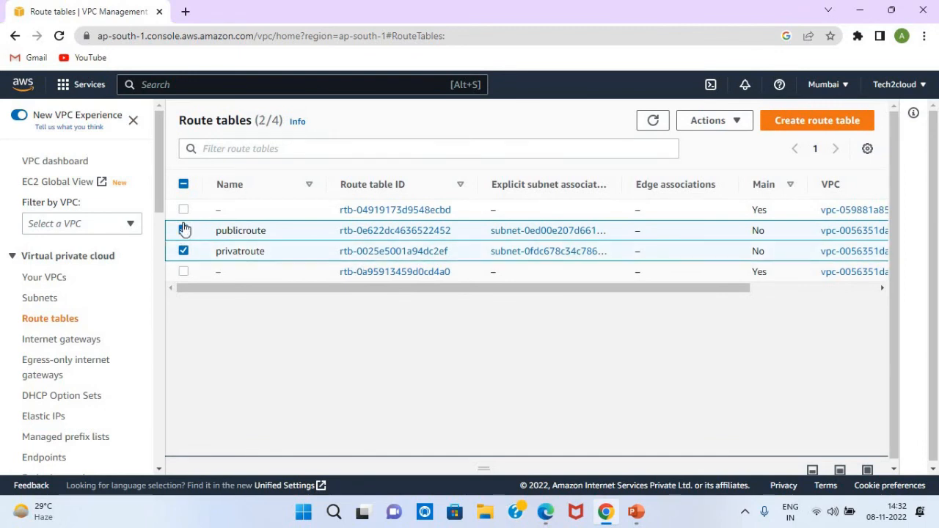
{"action": "left_click", "coordinate": [183, 231]}
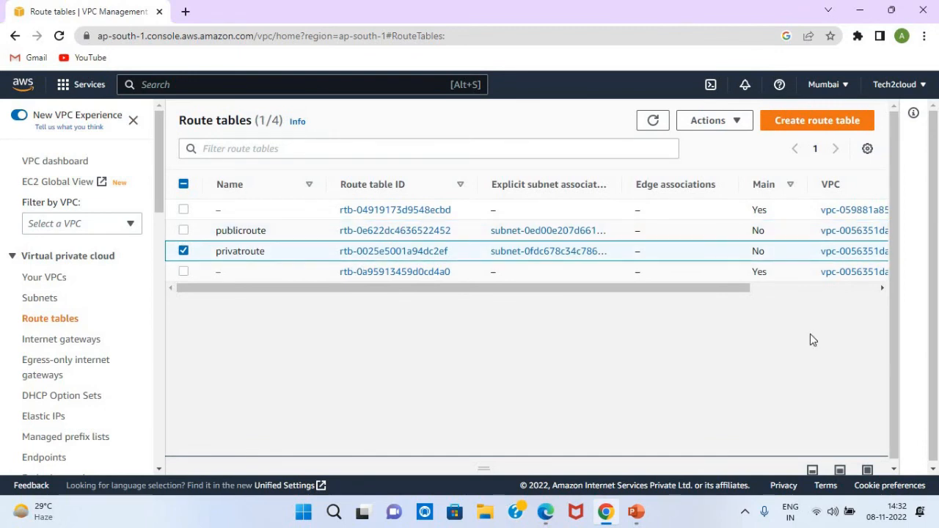
{"action": "left_click", "coordinate": [867, 470]}
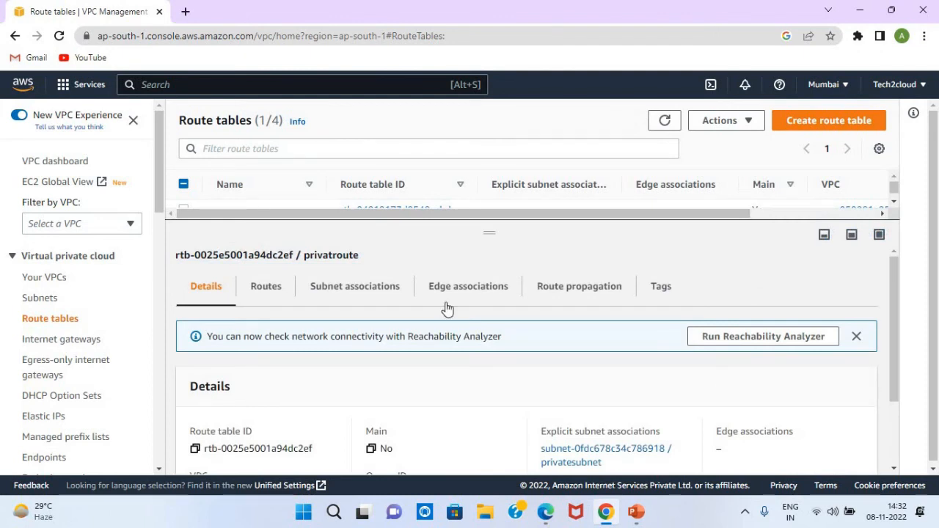
{"action": "left_click", "coordinate": [267, 287]}
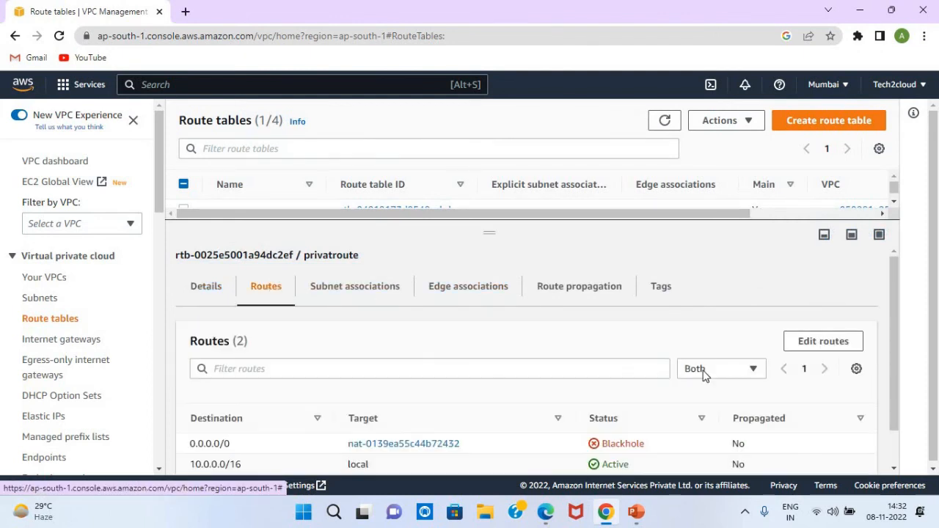
{"action": "left_click", "coordinate": [811, 344]}
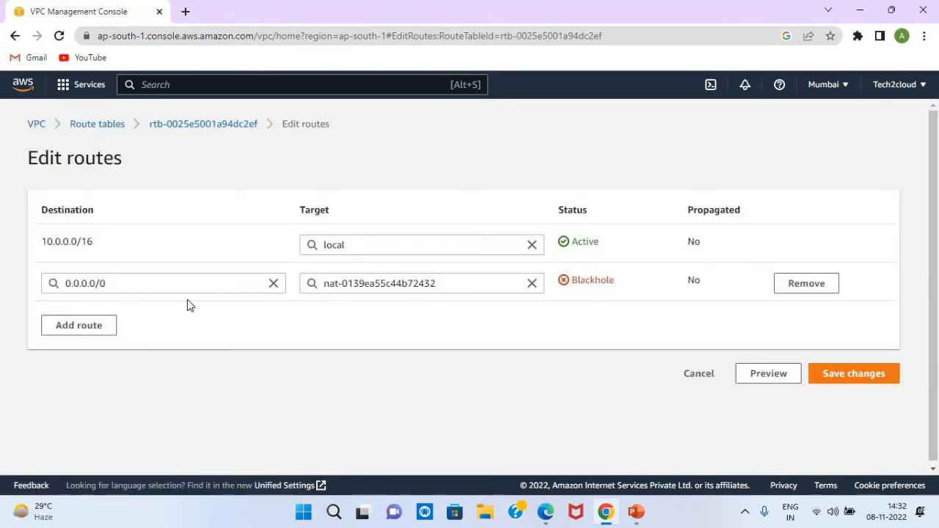
{"action": "left_click", "coordinate": [795, 290]}
{"action": "left_click", "coordinate": [838, 336]}
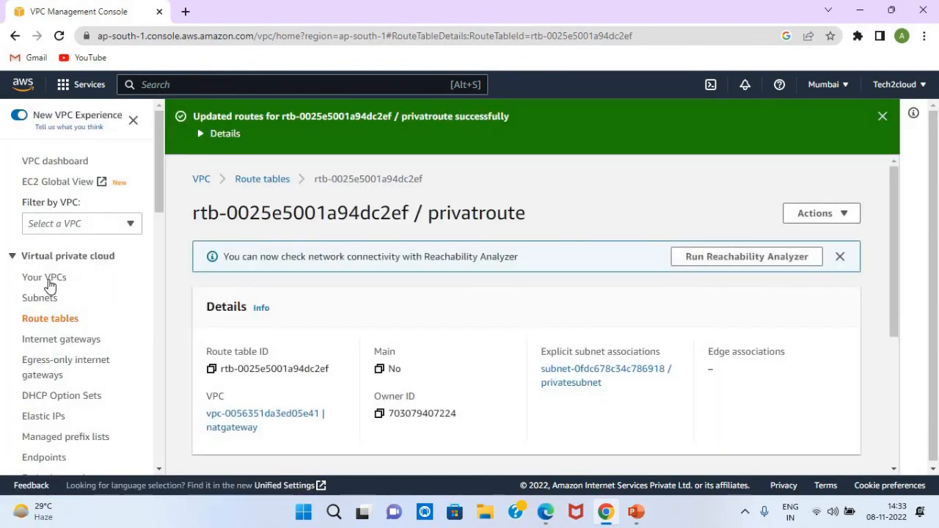
- Delete the natgateway VPC together with its subnets, route tables and internet gateway, confirming with the word delete
{"action": "left_click", "coordinate": [47, 281]}
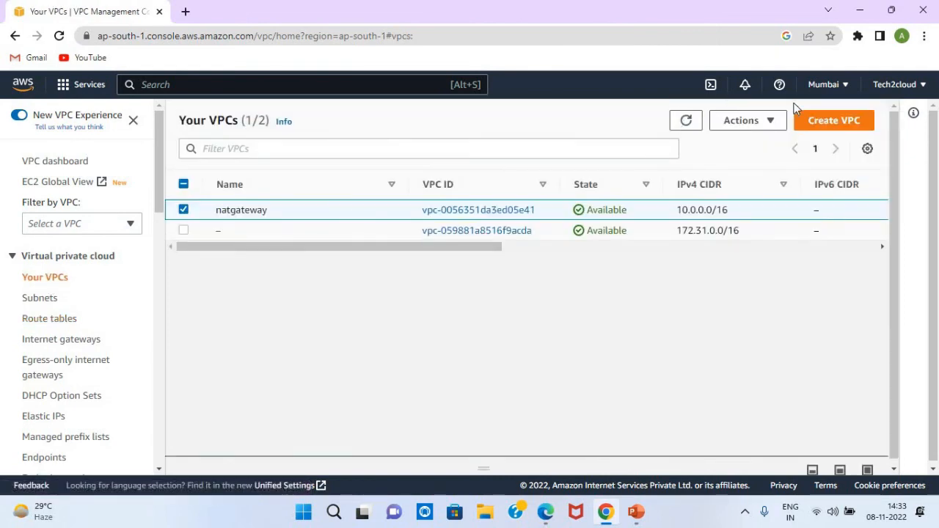
{"action": "left_click", "coordinate": [762, 126]}
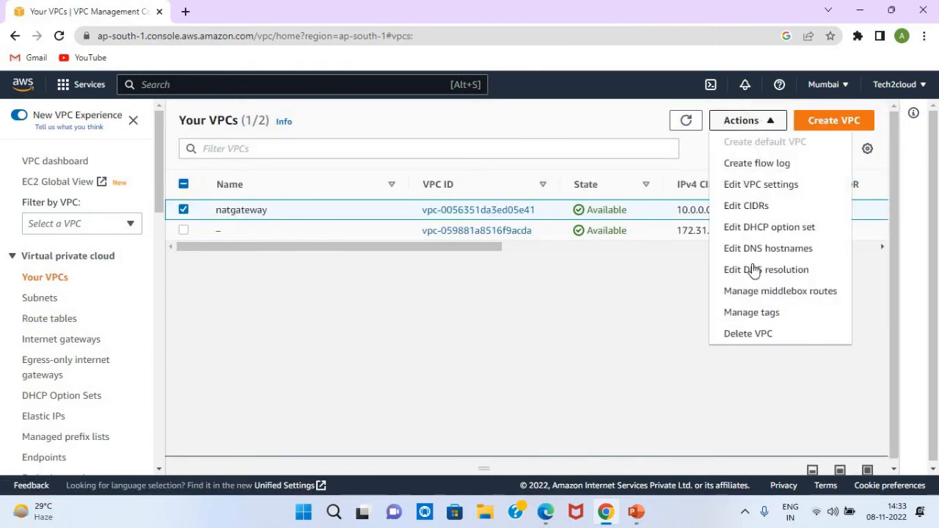
{"action": "left_click", "coordinate": [756, 330]}
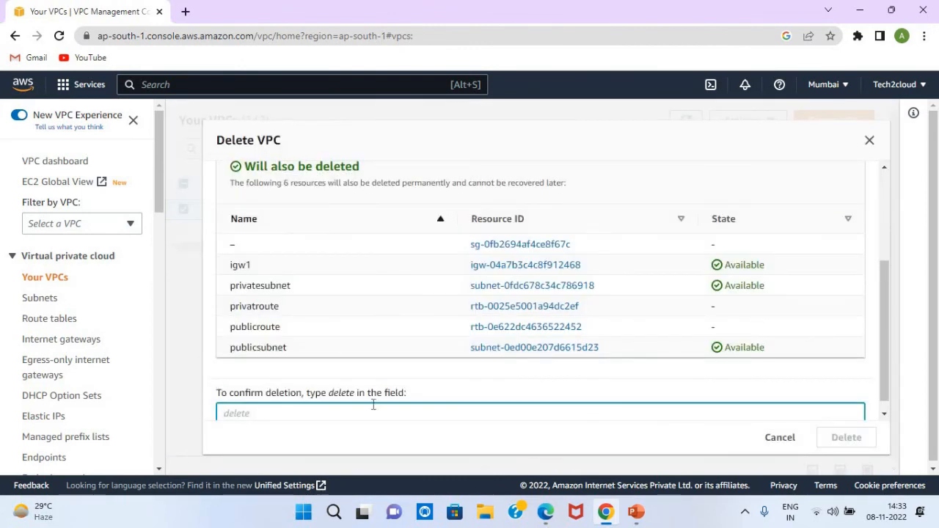
{"action": "type", "text": "delete"}
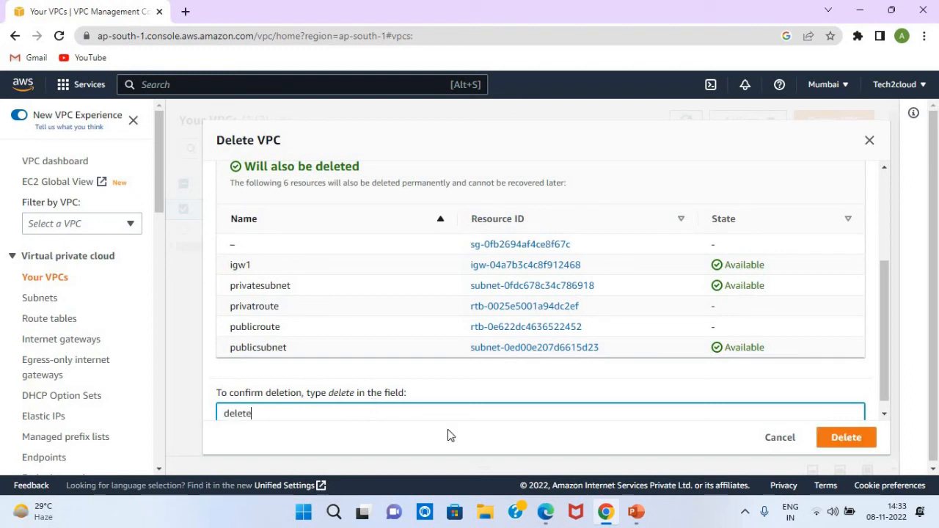
{"action": "left_click", "coordinate": [846, 439]}
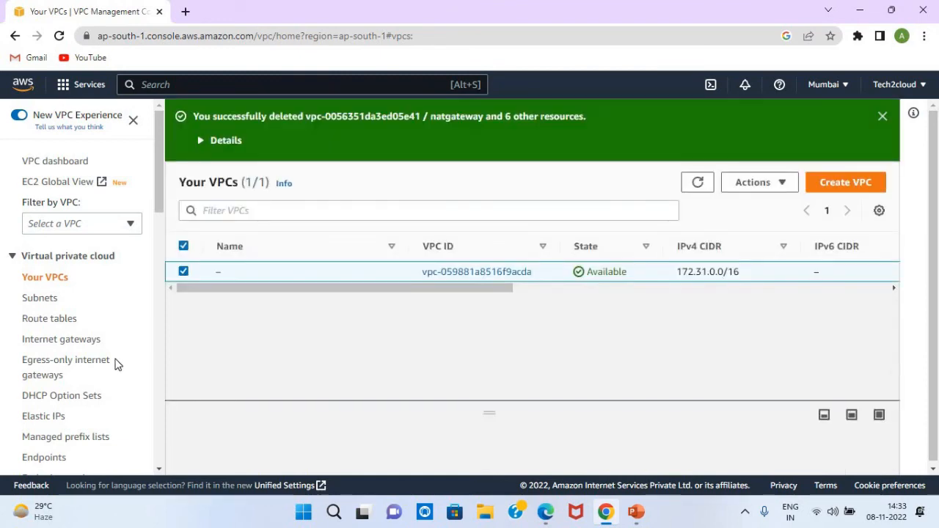
- Open the Elastic IP addresses list, refresh it and review the actions available for the selected address
{"action": "left_click", "coordinate": [44, 416]}
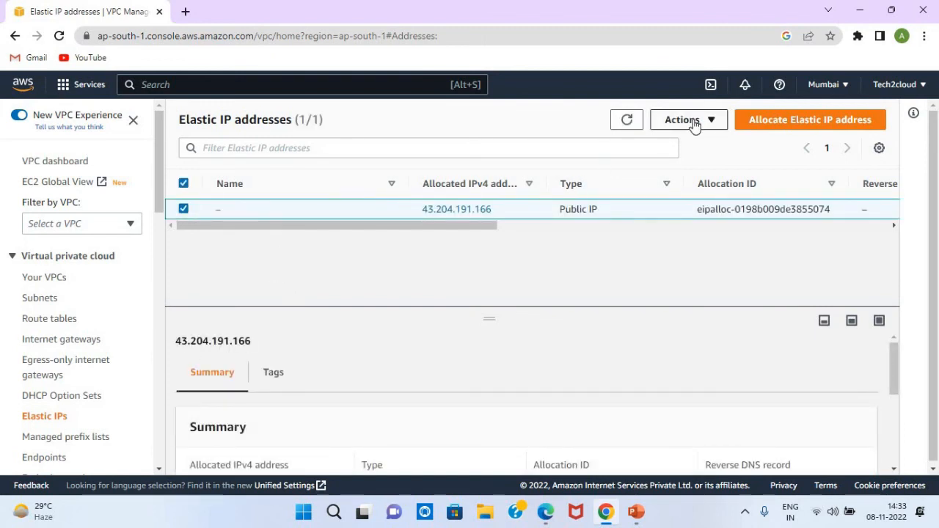
{"action": "left_click", "coordinate": [686, 123]}
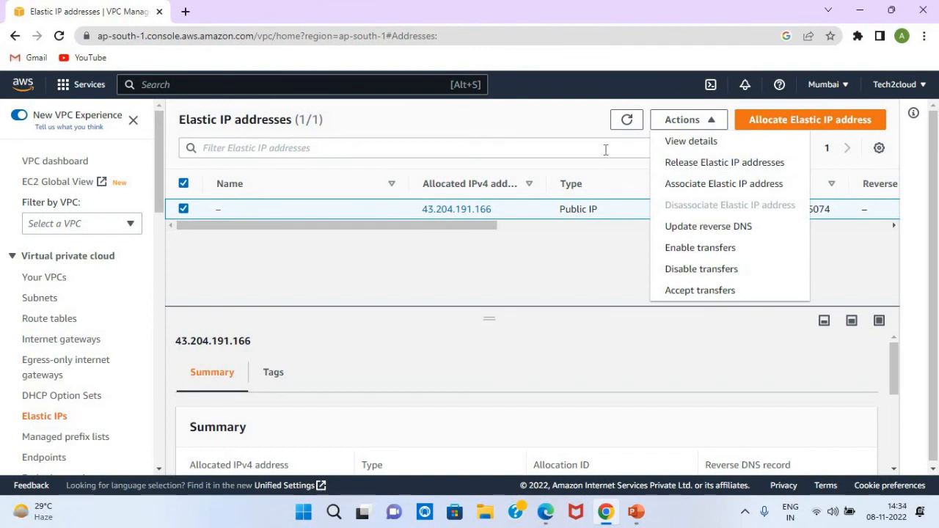
{"action": "left_click", "coordinate": [625, 121]}
{"action": "left_click", "coordinate": [625, 121]}
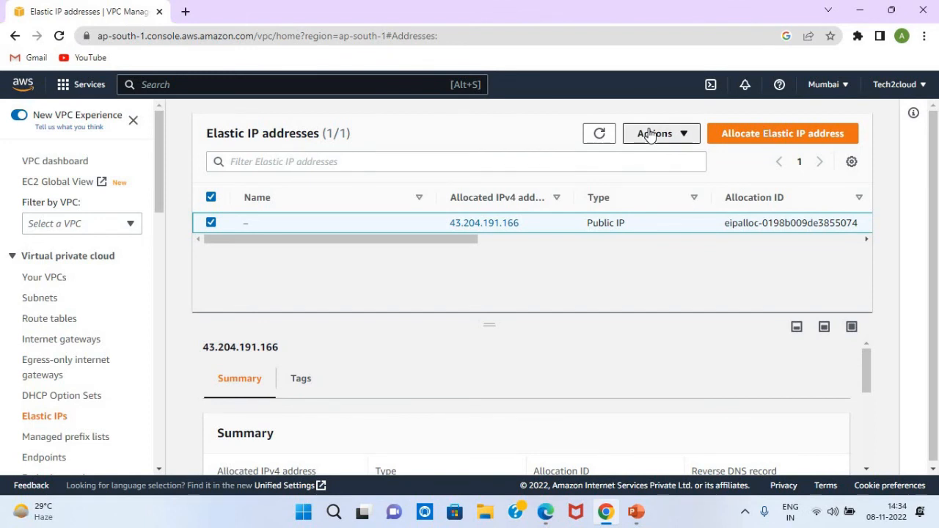
{"action": "left_click", "coordinate": [650, 135]}
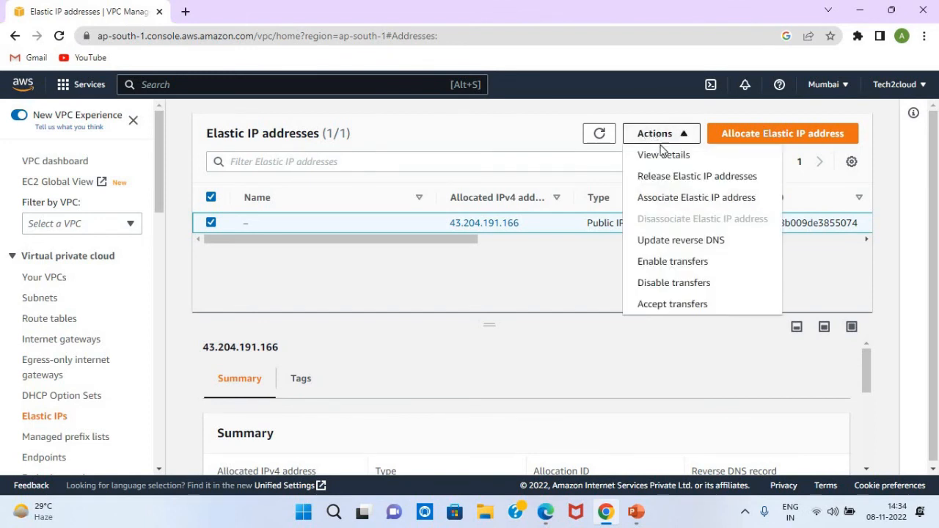
{"action": "left_click", "coordinate": [534, 287]}
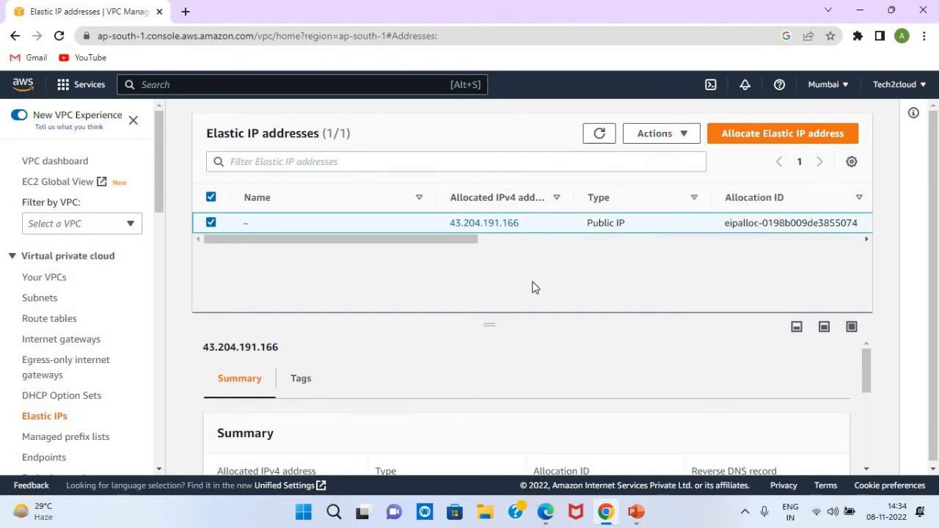